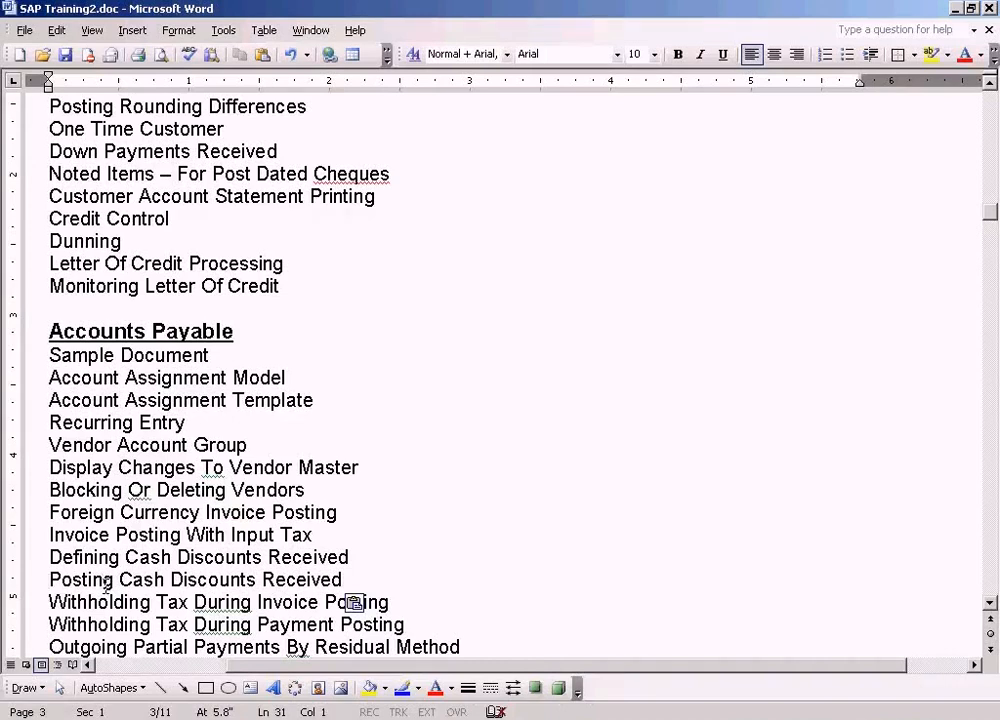
Step: Review the Defining and Posting Cash Discounts Granted topics in the list above Accounts Payable, for comparison with the Cash Discounts Received topics
{"action": "triple_click", "coordinate": [106, 586]}
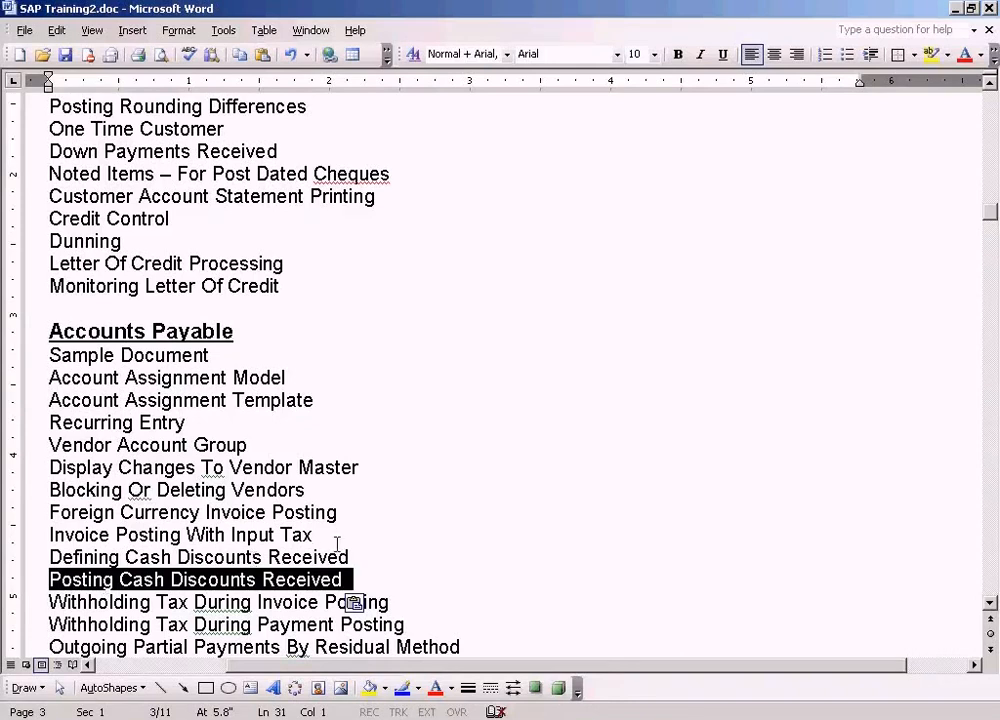
{"action": "scroll", "coordinate": [337, 545], "scroll_direction": "up", "scroll_amount": 5}
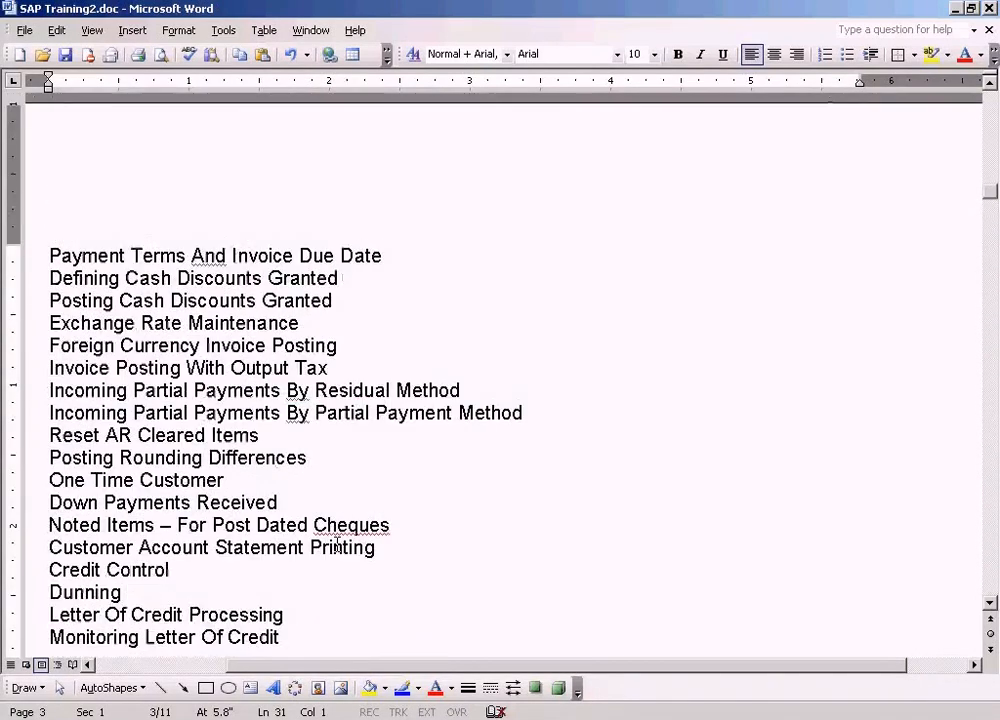
{"action": "left_click", "coordinate": [284, 280]}
{"action": "key", "text": "Home"}
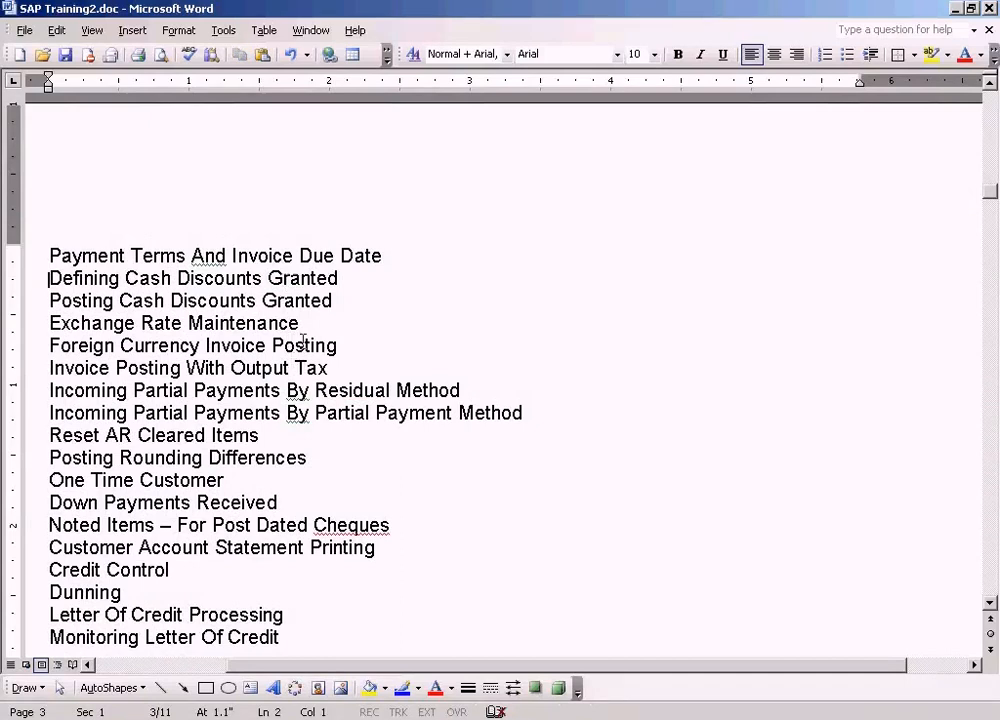
{"action": "key", "text": "shift+Down"}
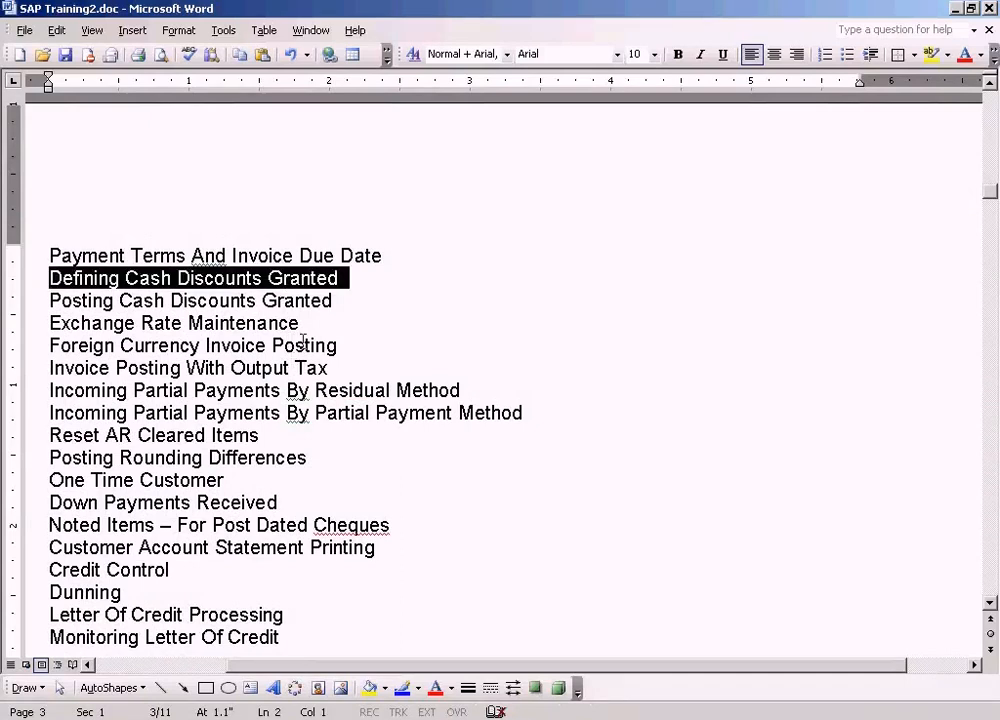
{"action": "key", "text": "shift+Down"}
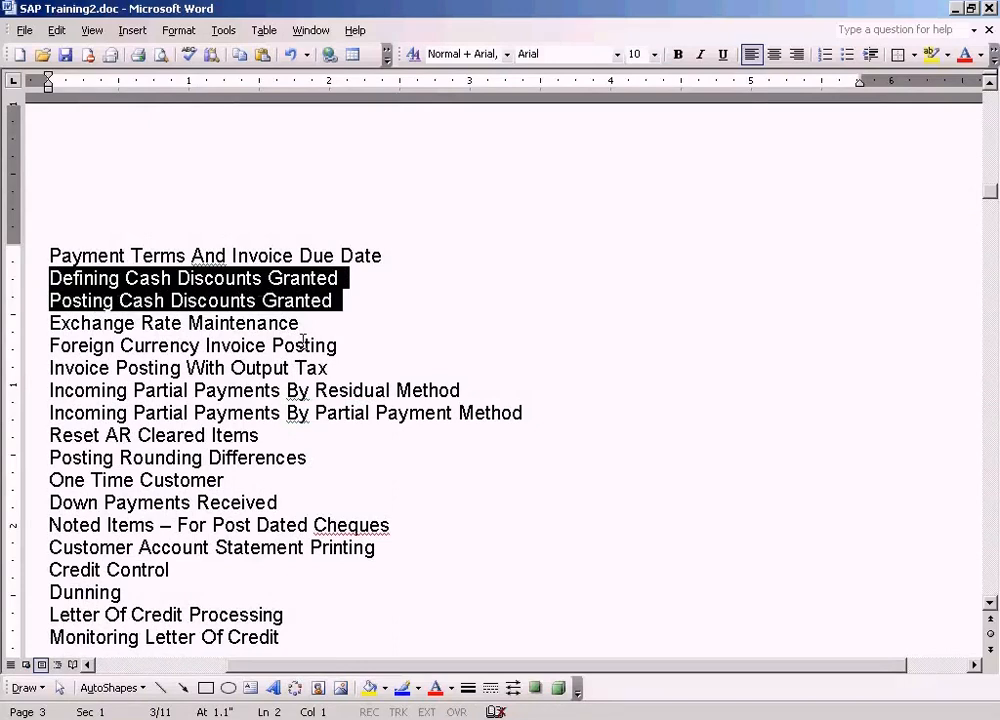
{"action": "left_click", "coordinate": [388, 319]}
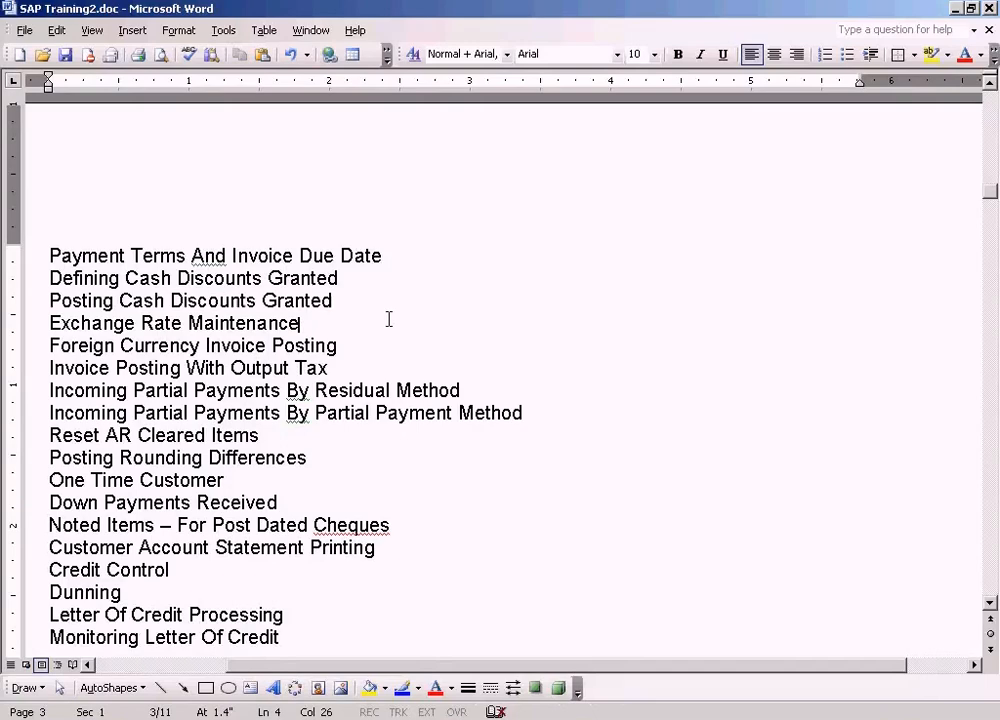
{"action": "left_click", "coordinate": [322, 278]}
{"action": "scroll", "coordinate": [358, 567], "scroll_direction": "down", "scroll_amount": 2}
{"action": "scroll", "coordinate": [358, 567], "scroll_direction": "down", "scroll_amount": 3}
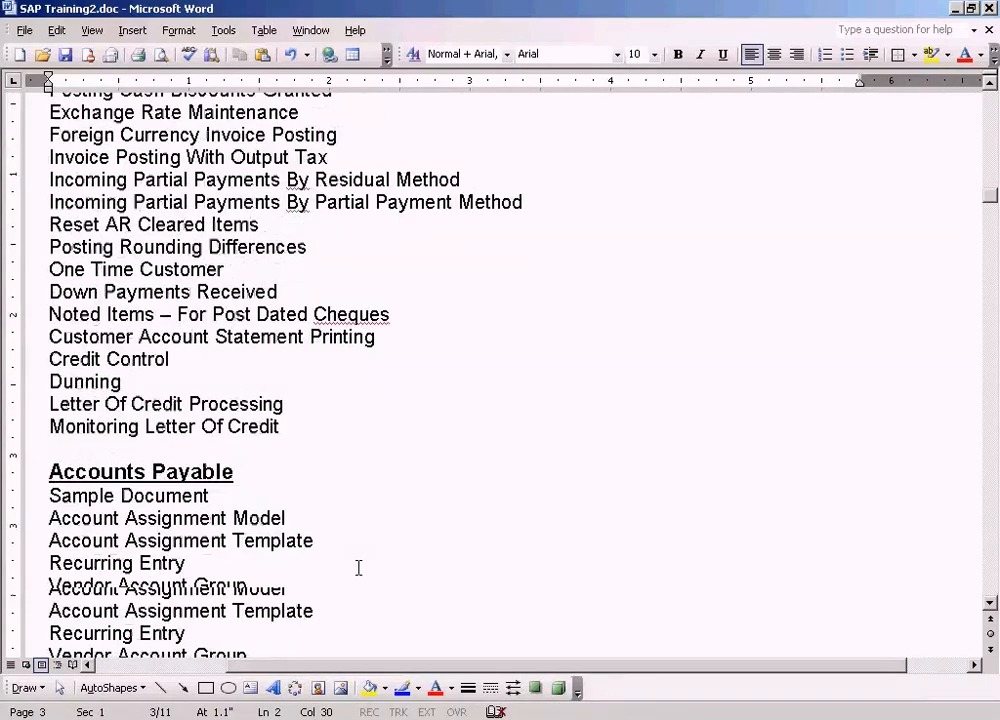
{"action": "scroll", "coordinate": [358, 567], "scroll_direction": "down", "scroll_amount": 2}
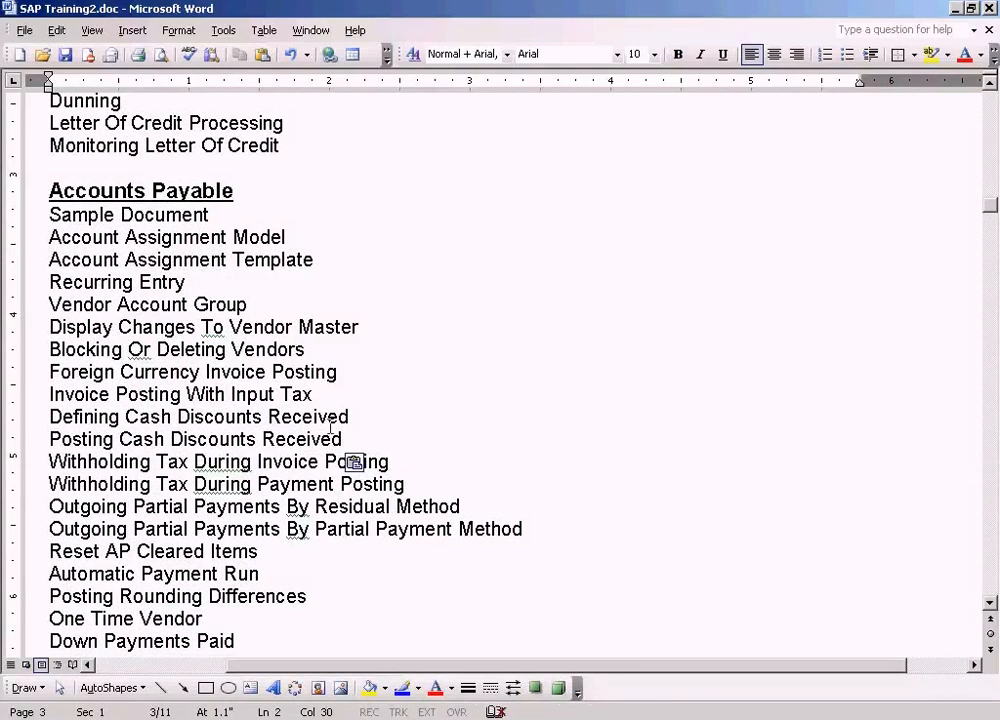
Step: Highlight the word "Received" and the whole "Defining Cash Discounts Received" topic in the Accounts Payable list
{"action": "left_click", "coordinate": [295, 417]}
{"action": "key", "text": "Left"}
{"action": "key", "text": "Left"}
{"action": "key", "text": "shift+Right"}
{"action": "key", "text": "shift+Right"}
{"action": "key", "text": "shift+Right"}
{"action": "key", "text": "shift+Right"}
{"action": "key", "text": "shift+Right"}
{"action": "key", "text": "shift+Right"}
{"action": "key", "text": "shift+Right"}
{"action": "key", "text": "shift+Right"}
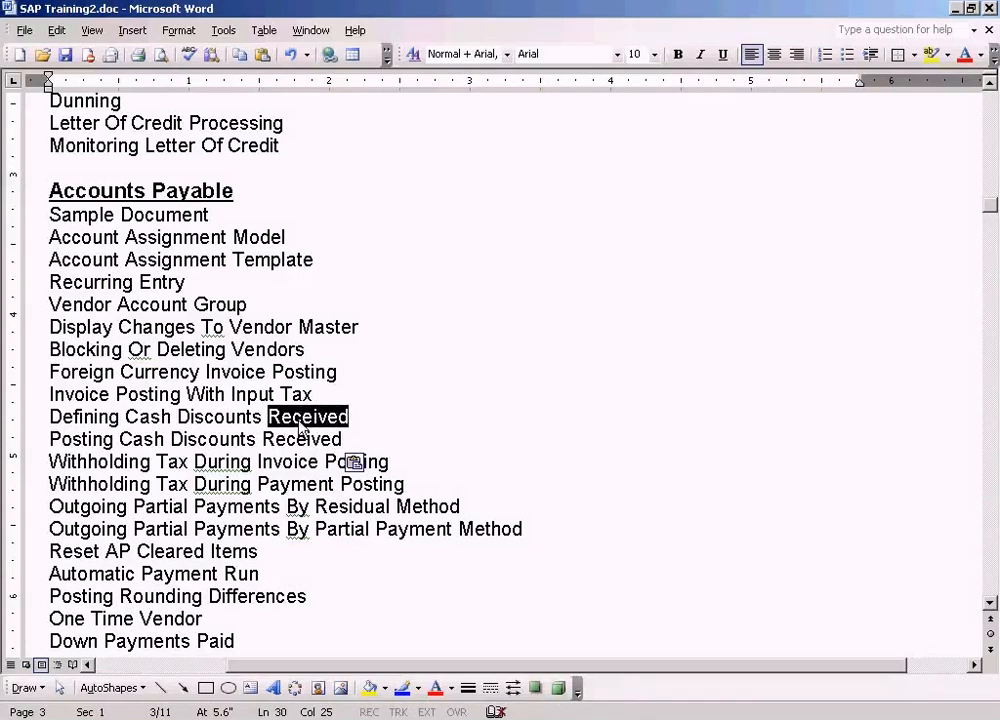
{"action": "left_click", "coordinate": [406, 413]}
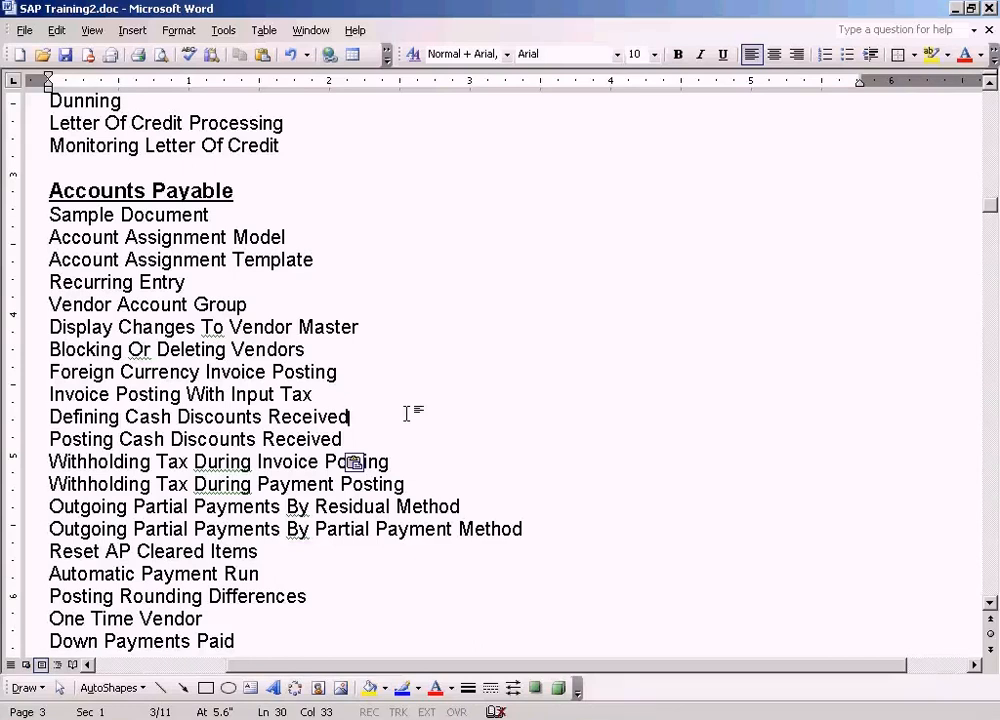
{"action": "key", "text": "Home"}
{"action": "key", "text": "shift+Down"}
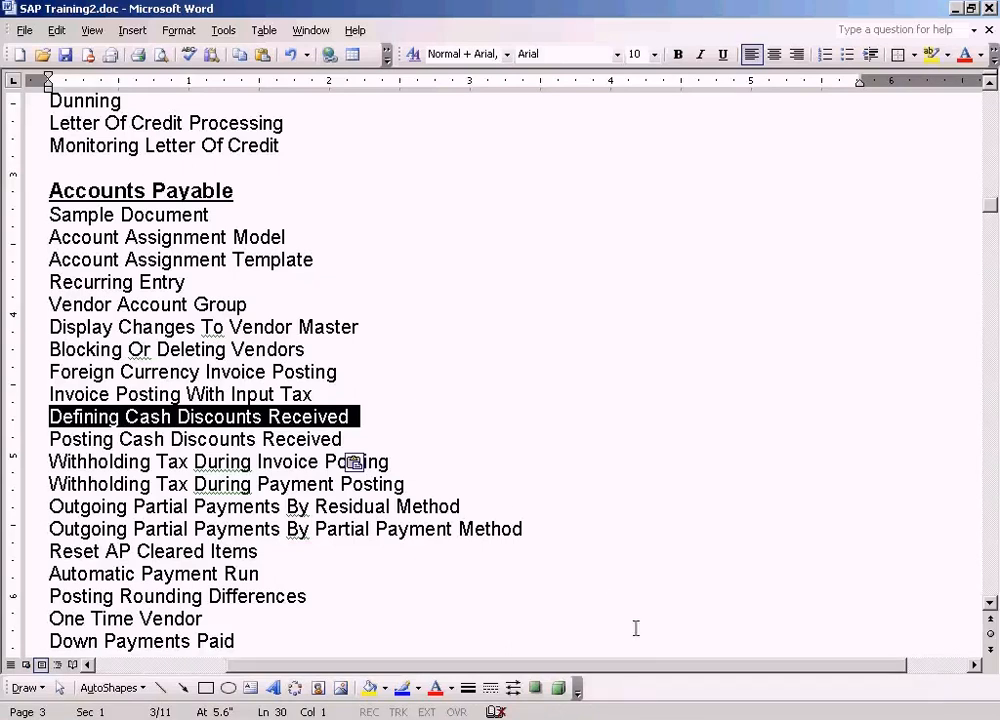
Step: Switch to SAP Easy Access, collapse the Other folder, and open the Implementation Guide with spro in a new session
{"action": "left_click", "coordinate": [650, 714]}
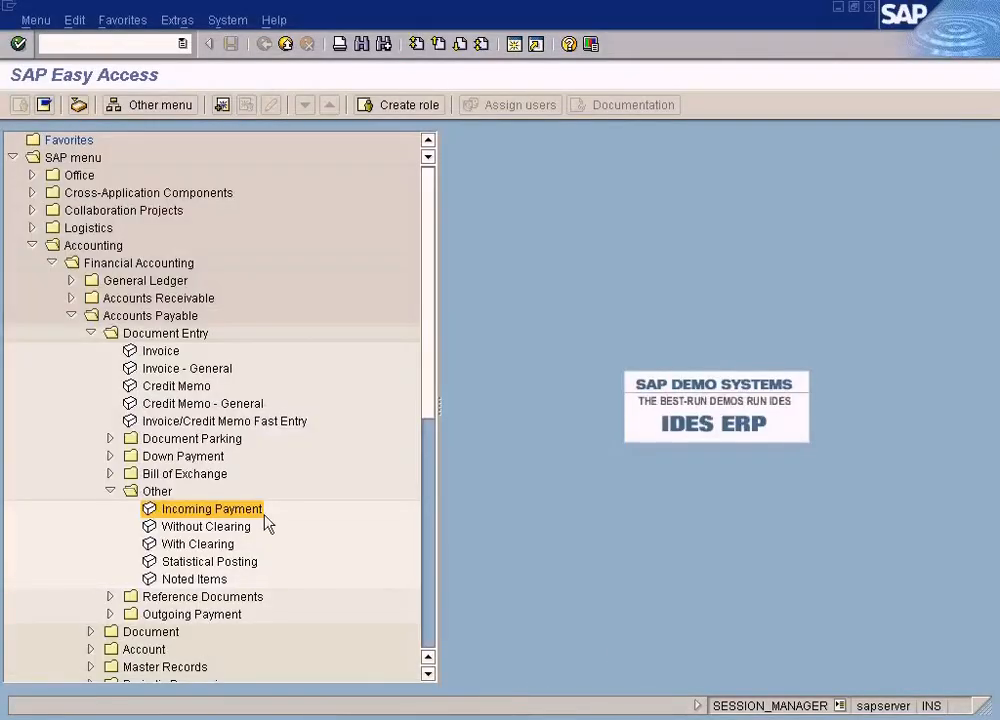
{"action": "left_click", "coordinate": [110, 491]}
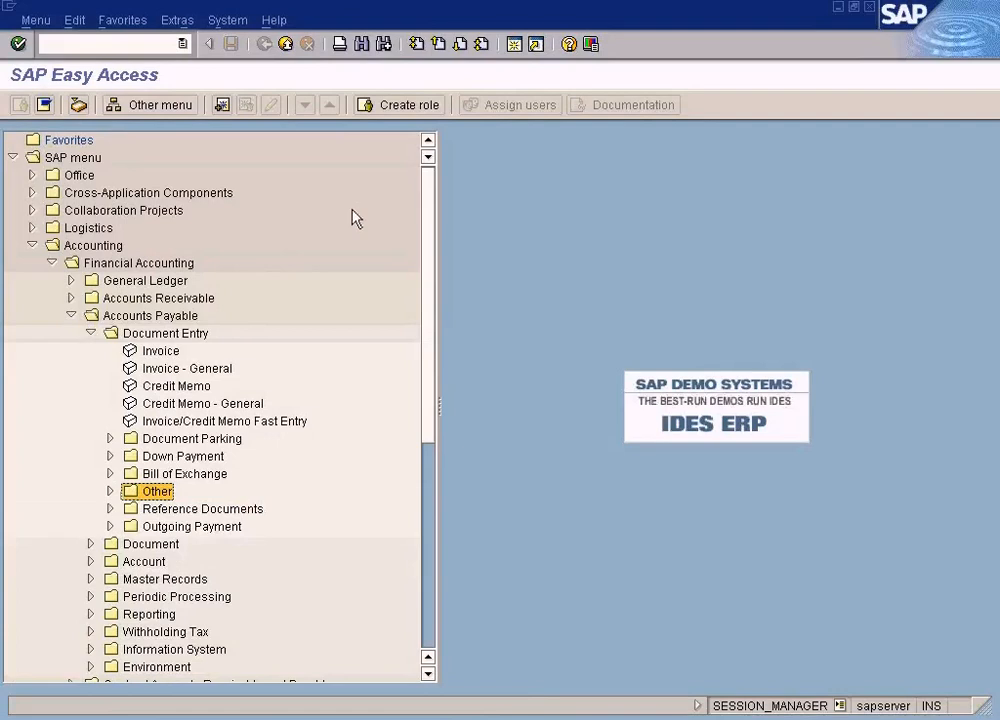
{"action": "left_click", "coordinate": [517, 46]}
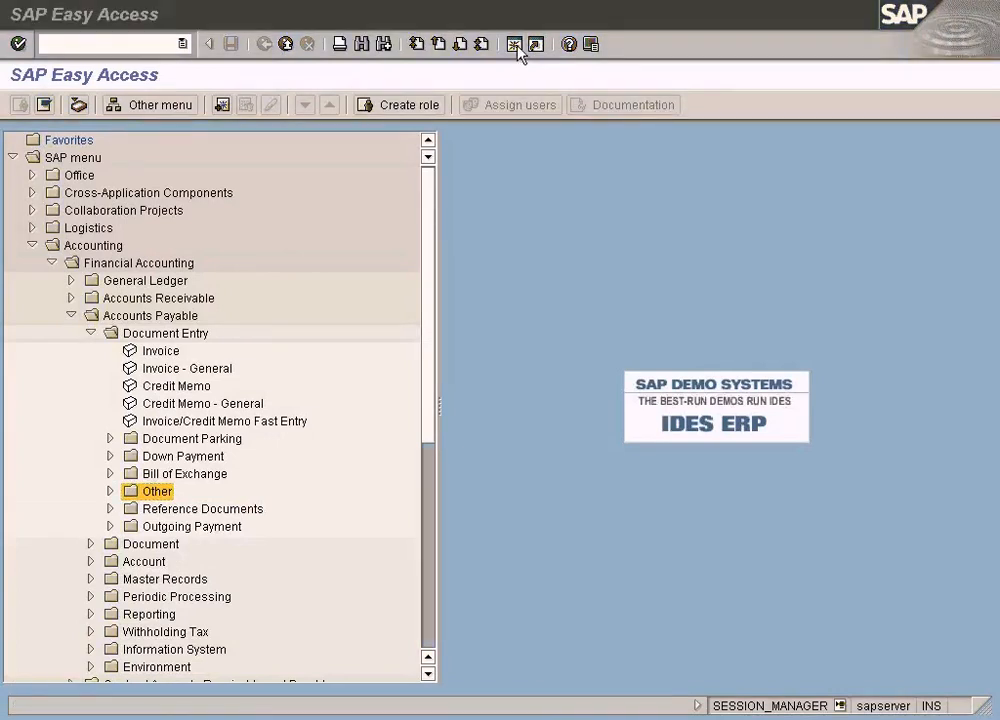
{"action": "type", "text": "spro"}
{"action": "key", "text": "Return"}
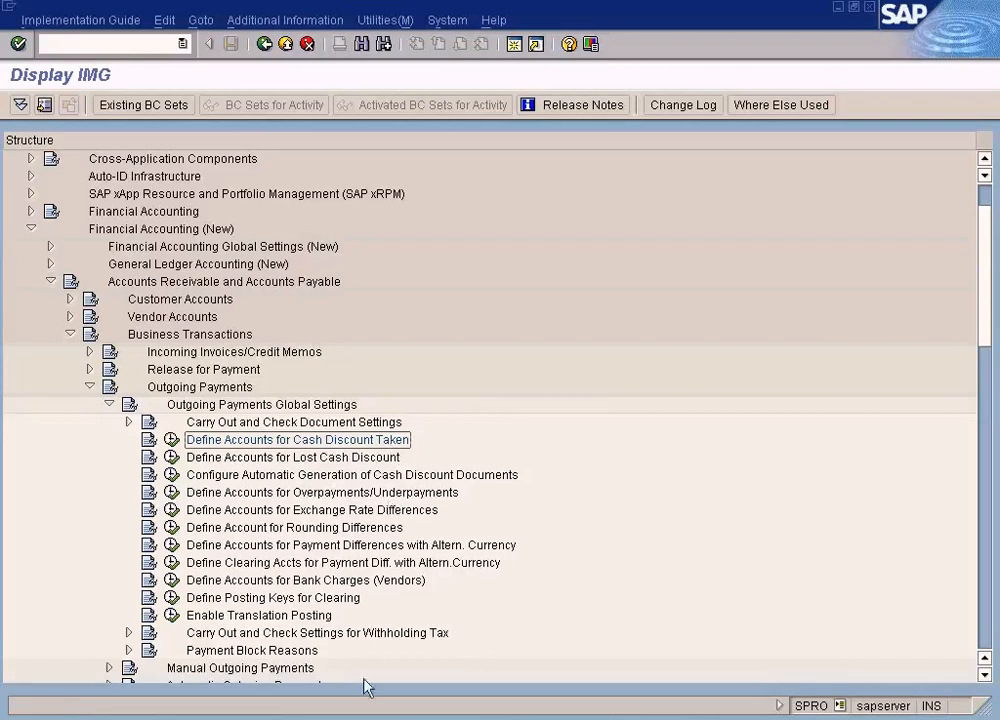
Step: Compare the word "Received" in the Word topic list with the Define Accounts for Cash Discount Taken activity in SAP
{"action": "left_click", "coordinate": [366, 717]}
{"action": "left_click", "coordinate": [280, 416]}
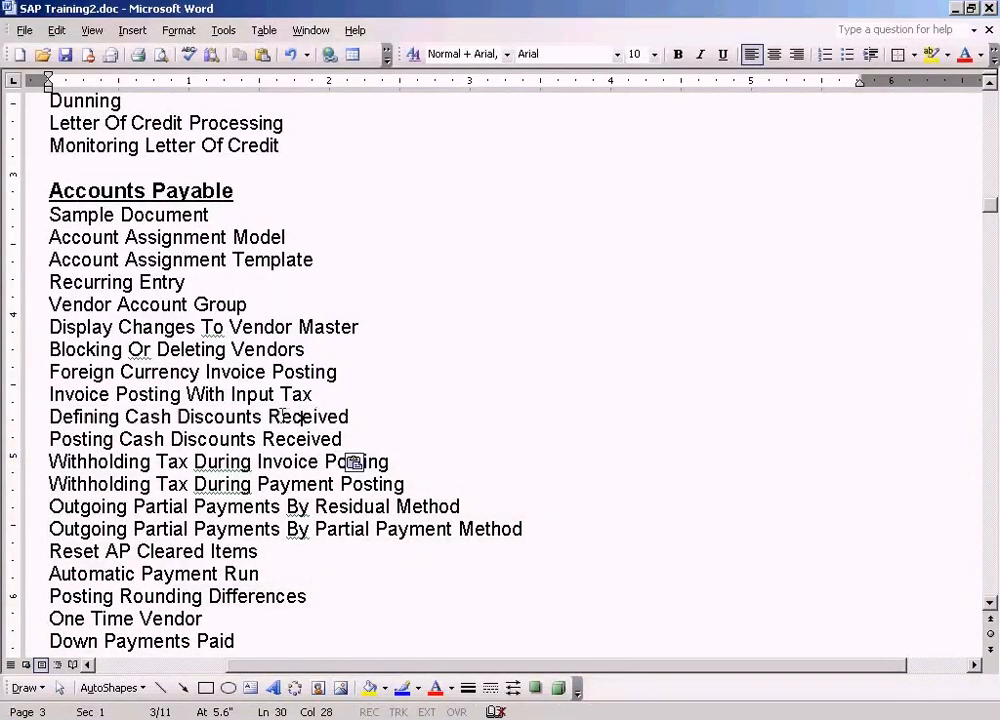
{"action": "left_click_drag", "start_coordinate": [270, 416], "coordinate": [357, 417]}
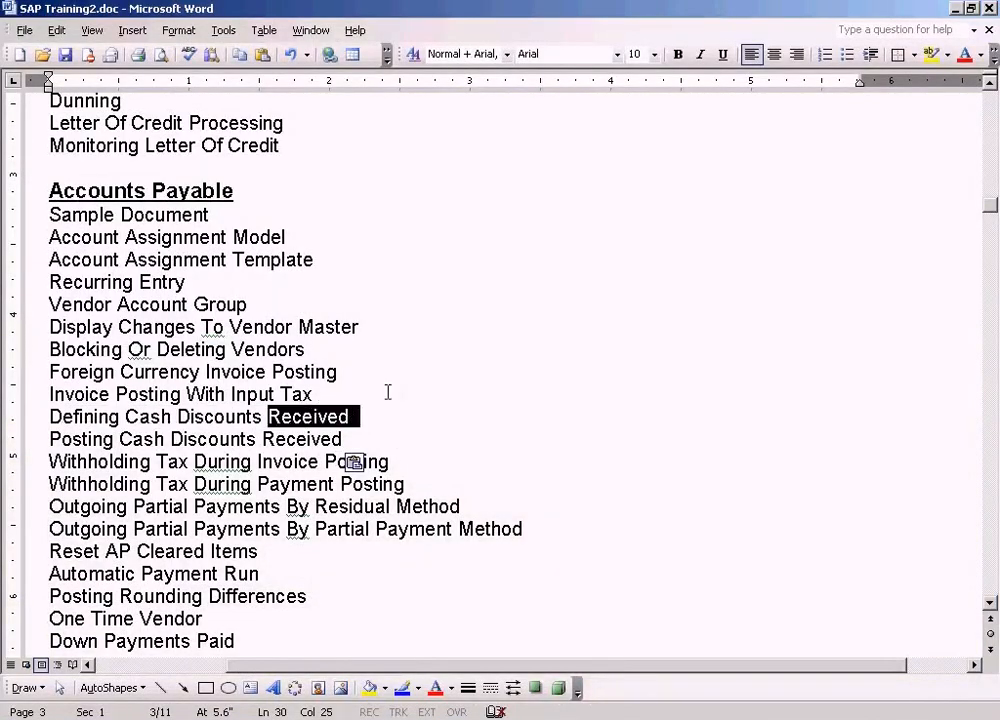
{"action": "key", "text": "alt+Tab"}
{"action": "left_click", "coordinate": [390, 441]}
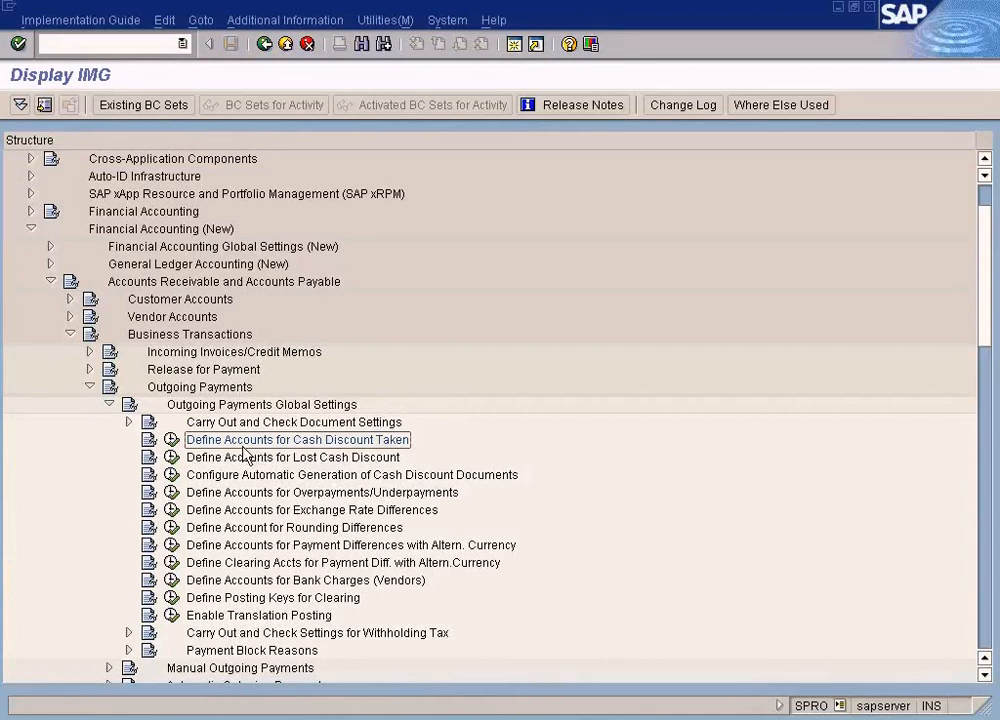
Step: Trace the IMG path from Financial Accounting (New) through Business Transactions and Outgoing Payments Global Settings to Define Accounts for Cash Discount Taken
{"action": "left_click", "coordinate": [135, 231]}
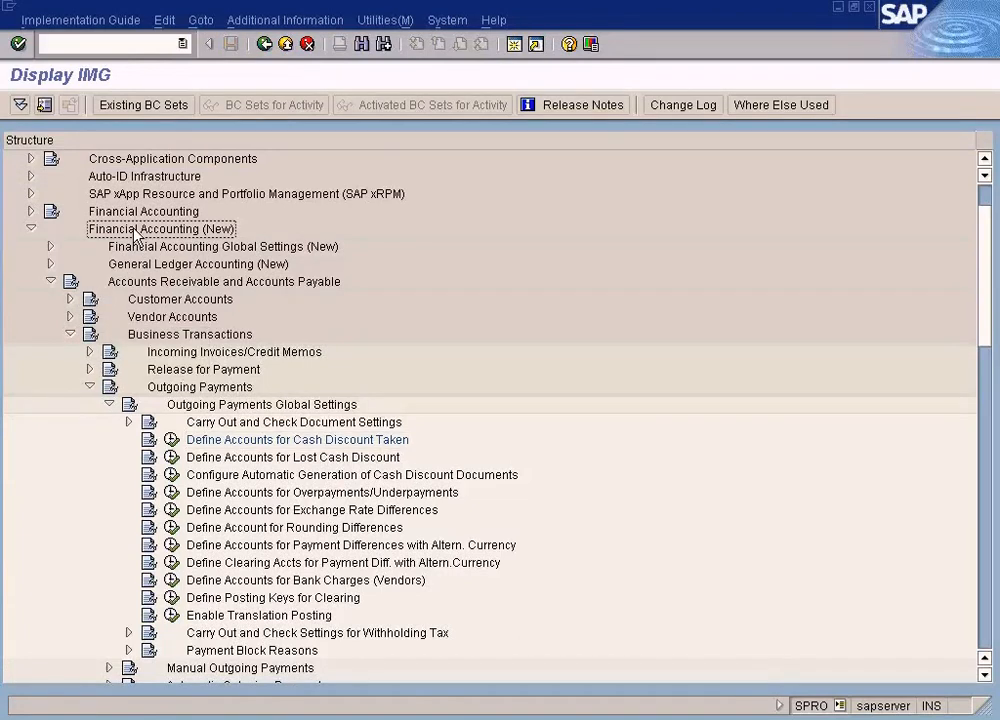
{"action": "left_click", "coordinate": [137, 284]}
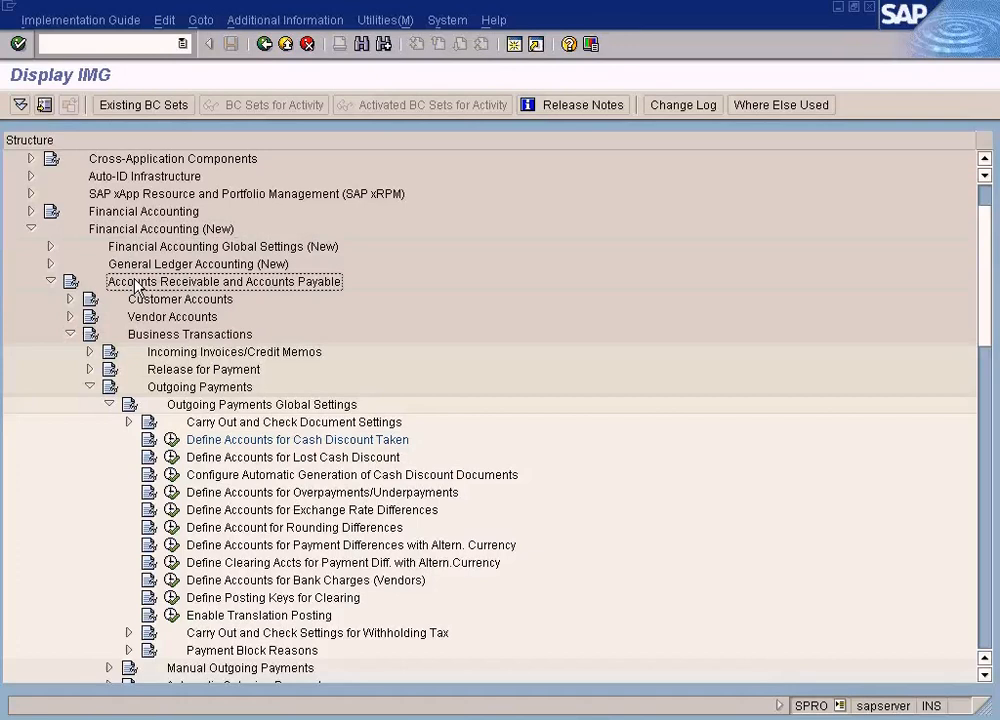
{"action": "left_click", "coordinate": [140, 338]}
{"action": "left_click", "coordinate": [165, 389]}
{"action": "left_click", "coordinate": [172, 404]}
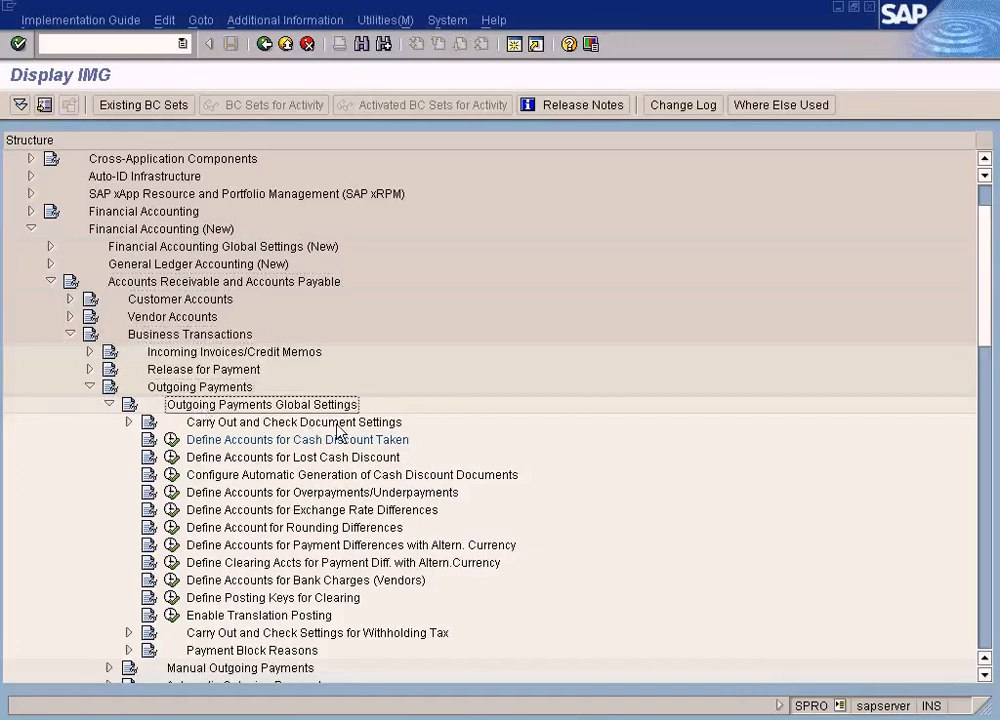
{"action": "left_click", "coordinate": [290, 441]}
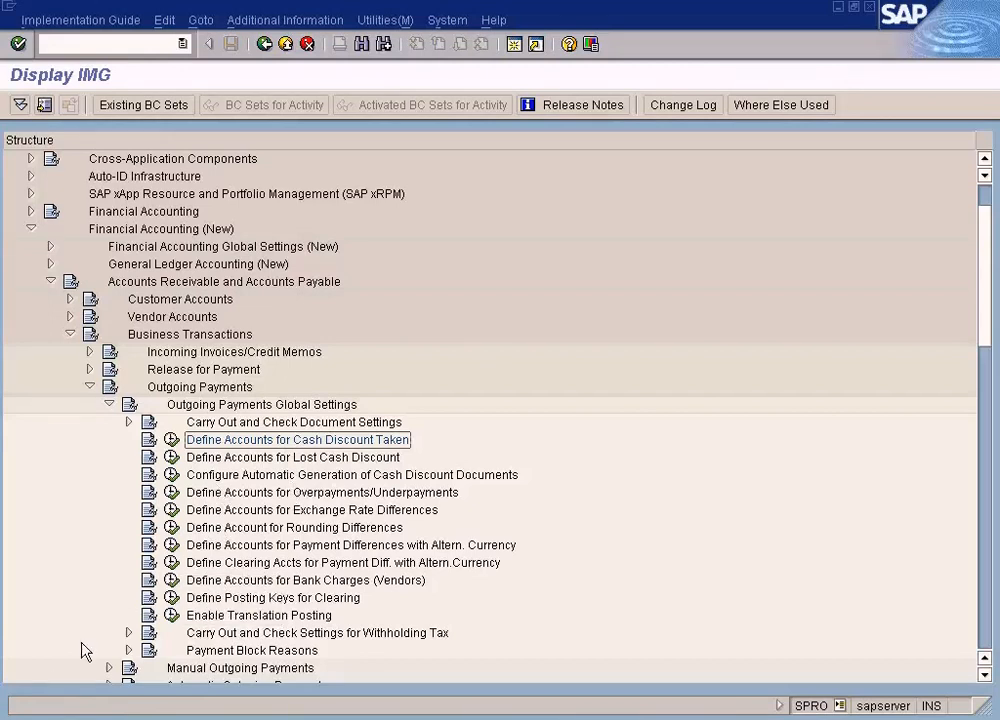
Step: Open the picture Discounts Received.JPG in Paint
{"action": "left_click", "coordinate": [20, 712]}
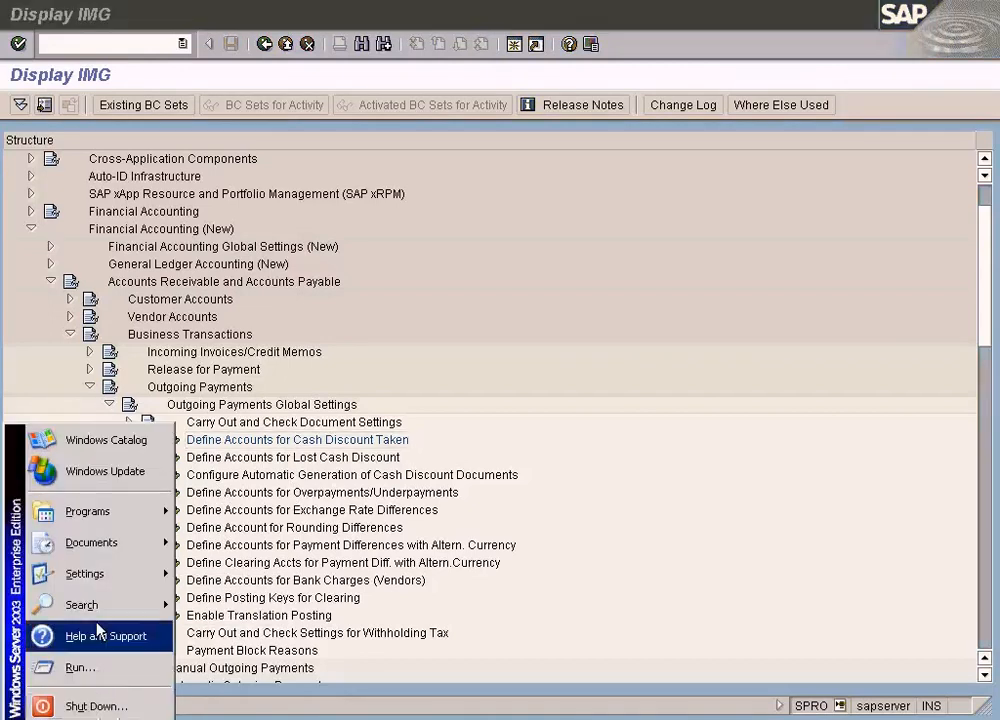
{"action": "mouse_move", "coordinate": [134, 518]}
{"action": "mouse_move", "coordinate": [240, 518]}
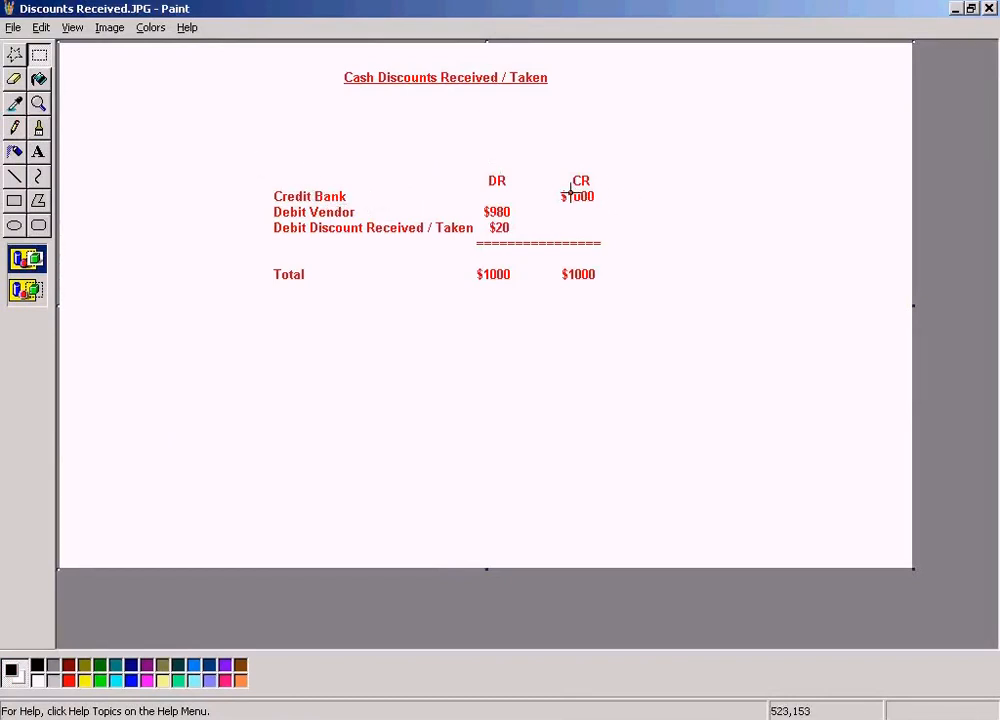
Step: Mark out the $1000 bank credit and the Debit Vendor line of the sample entry with rectangular selections
{"action": "left_click", "coordinate": [39, 54]}
{"action": "left_click_drag", "start_coordinate": [548, 176], "coordinate": [645, 207]}
{"action": "left_click", "coordinate": [382, 187]}
{"action": "mouse_move", "coordinate": [558, 150]}
{"action": "left_mouse_down"}
{"action": "mouse_move", "coordinate": [607, 210]}
{"action": "mouse_move", "coordinate": [627, 212]}
{"action": "left_mouse_up"}
{"action": "left_click", "coordinate": [652, 207]}
{"action": "left_click_drag", "start_coordinate": [259, 207], "coordinate": [524, 217]}
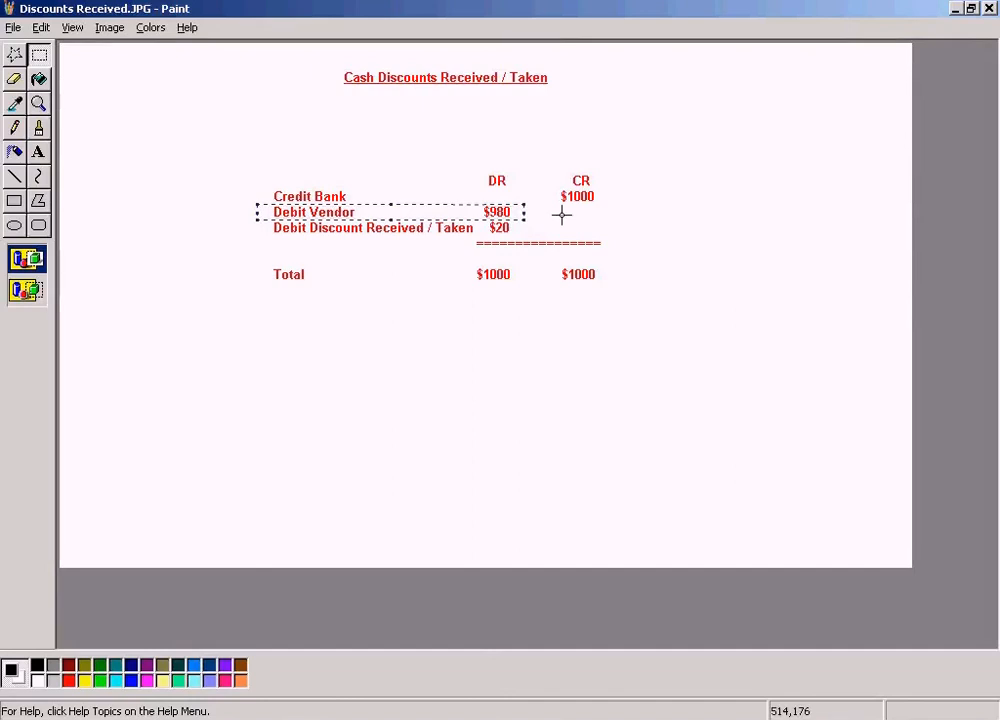
{"action": "left_click", "coordinate": [696, 208]}
Step: Add the red text note "Example based on cash discount of 2%" below the Total line
{"action": "left_click", "coordinate": [39, 152]}
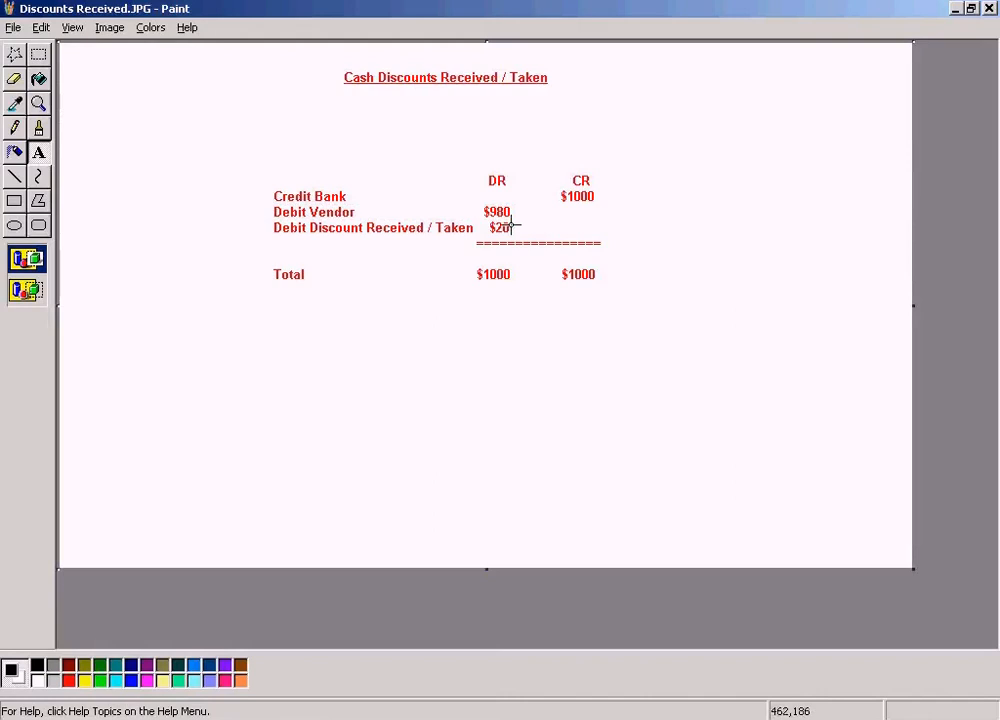
{"action": "left_click_drag", "start_coordinate": [248, 320], "coordinate": [683, 382]}
{"action": "type", "text": "Ba"}
{"action": "key", "text": "BackSpace"}
{"action": "key", "text": "BackSpace"}
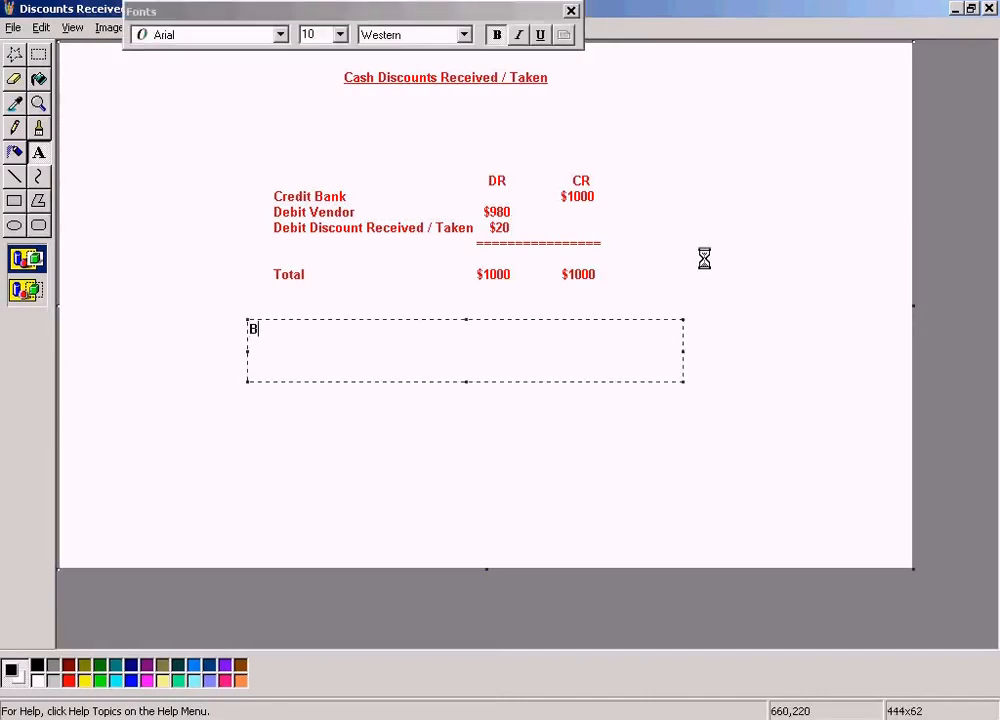
{"action": "left_click", "coordinate": [68, 680]}
{"action": "type", "text": "Based o"}
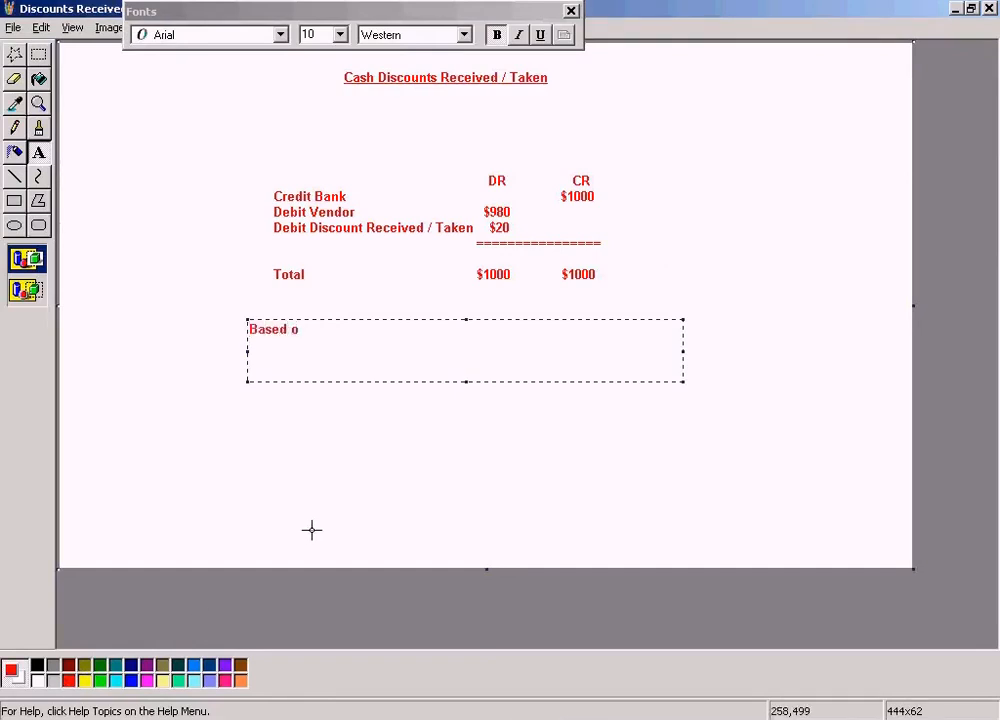
{"action": "key", "text": "Home"}
{"action": "type", "text": "Example"}
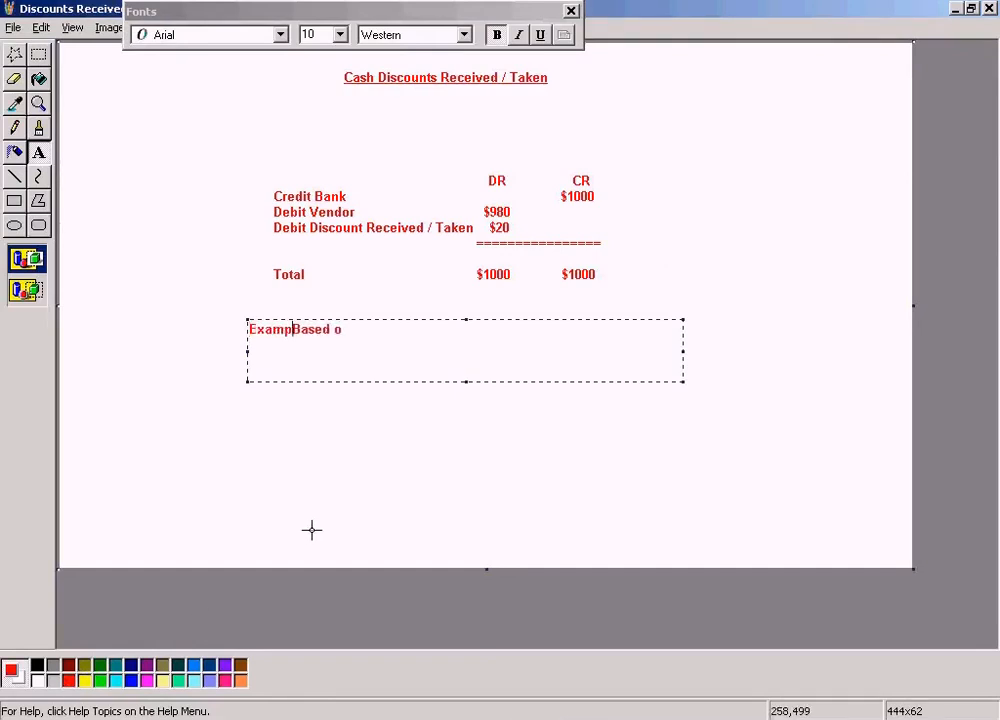
{"action": "key", "text": "Delete"}
{"action": "type", "text": "b"}
{"action": "key", "text": "End"}
{"action": "type", "text": "n cash discount"}
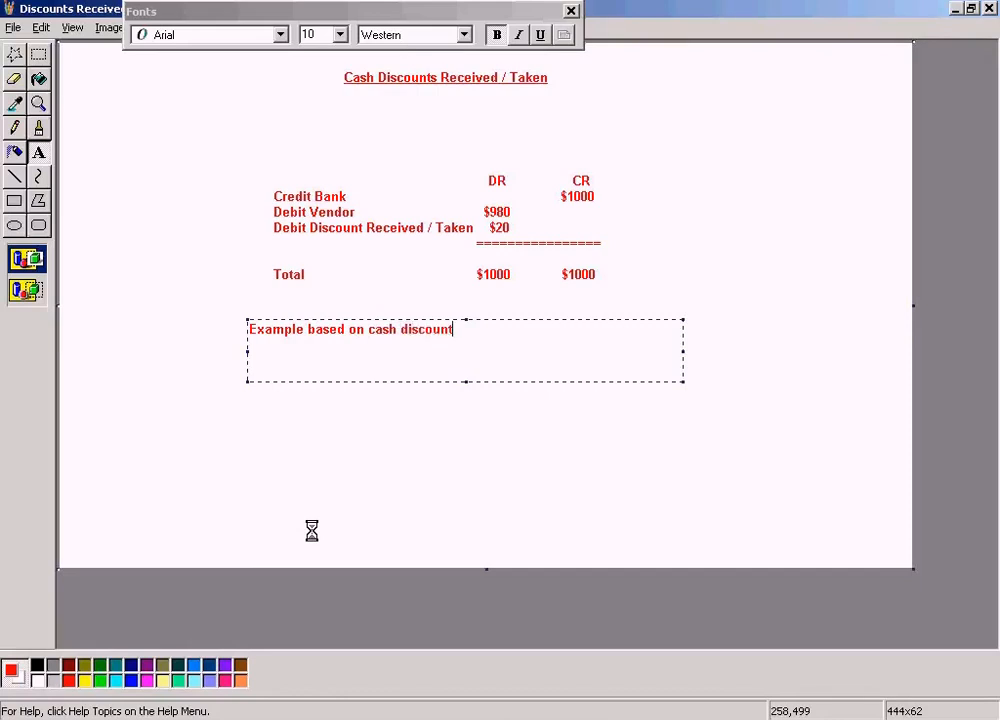
{"action": "type", "text": " of 2%"}
{"action": "left_click", "coordinate": [635, 224]}
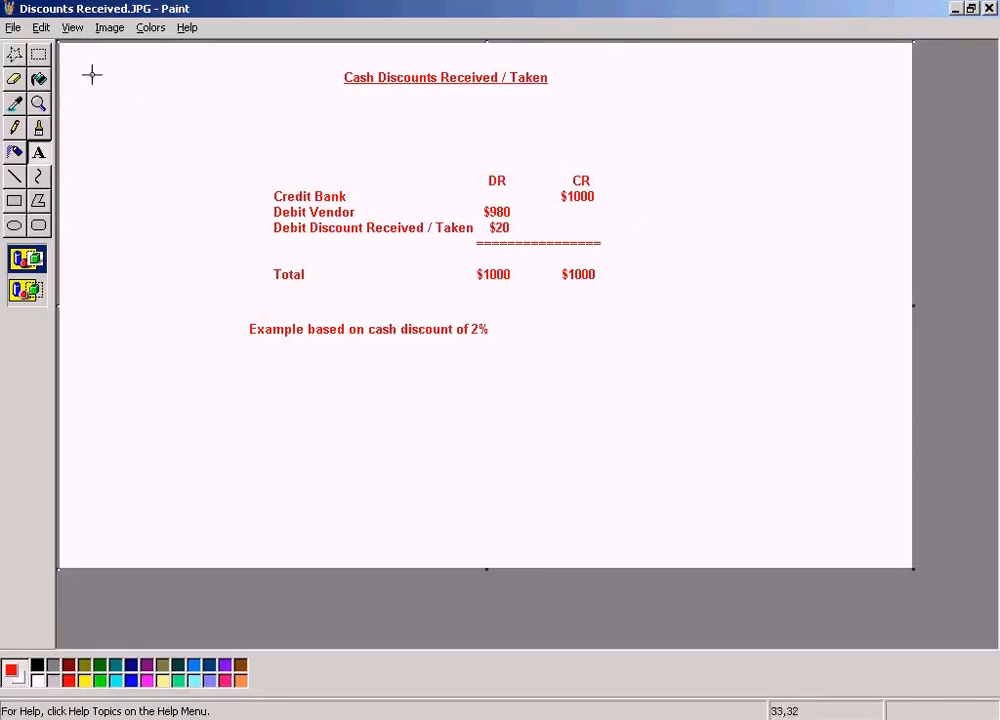
Step: Mark out the $1000 credit, the 2% rate, the $20 discount and the $980 vendor debit in the example with rectangular selections
{"action": "left_click", "coordinate": [40, 57]}
{"action": "left_click_drag", "start_coordinate": [546, 146], "coordinate": [643, 216]}
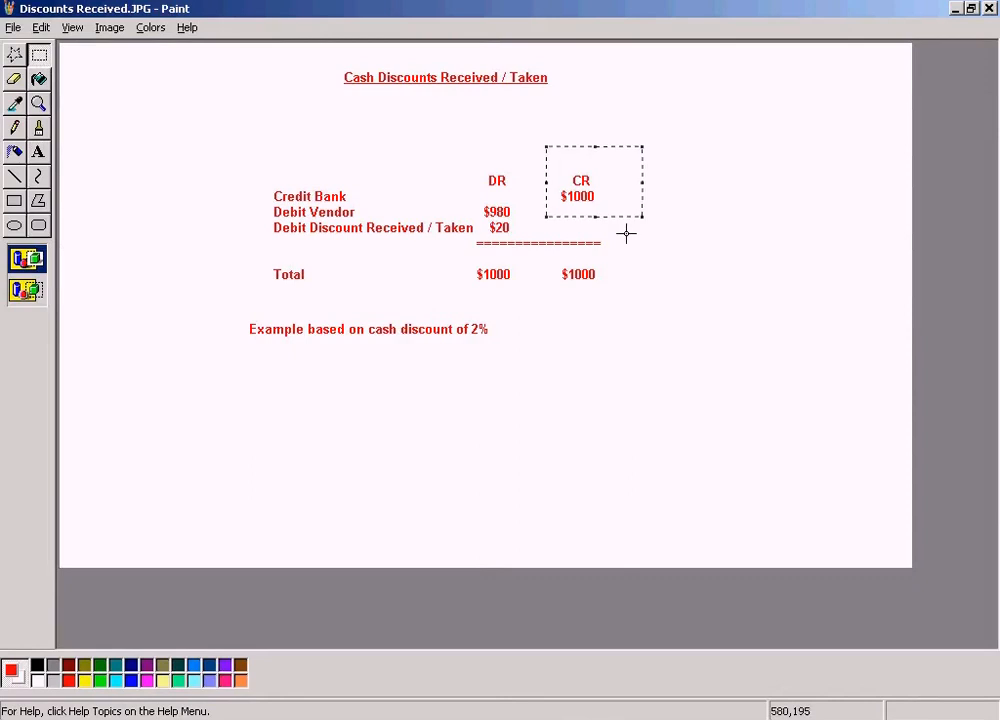
{"action": "left_click_drag", "start_coordinate": [470, 311], "coordinate": [504, 350]}
{"action": "left_click_drag", "start_coordinate": [565, 170], "coordinate": [633, 212]}
{"action": "left_click", "coordinate": [482, 221]}
{"action": "left_click_drag", "start_coordinate": [482, 221], "coordinate": [524, 236]}
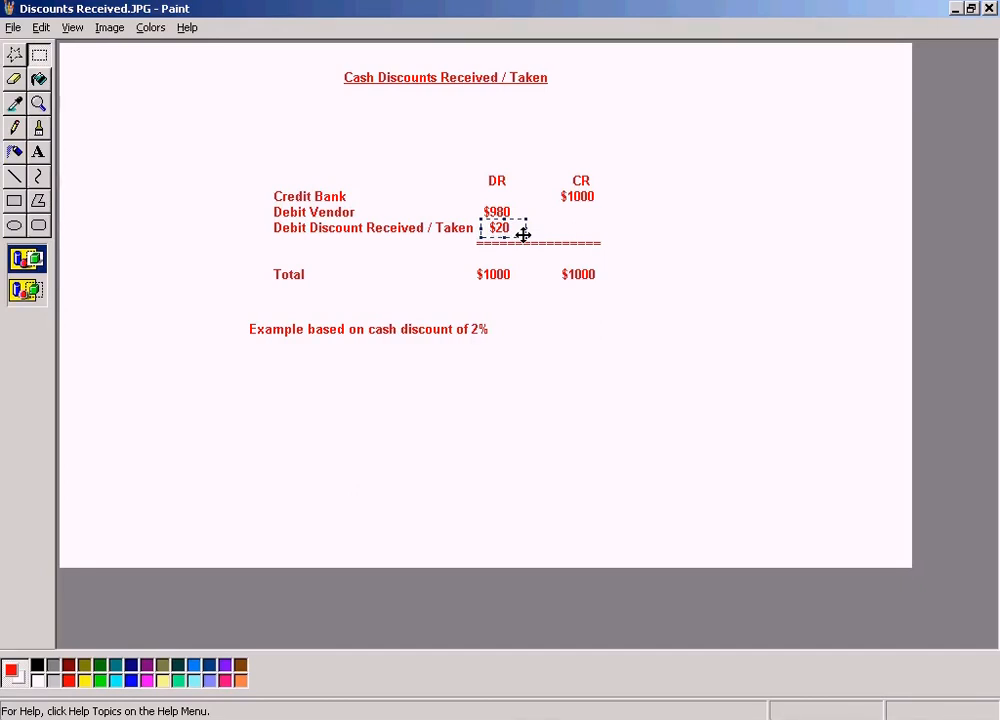
{"action": "left_click_drag", "start_coordinate": [471, 194], "coordinate": [525, 221]}
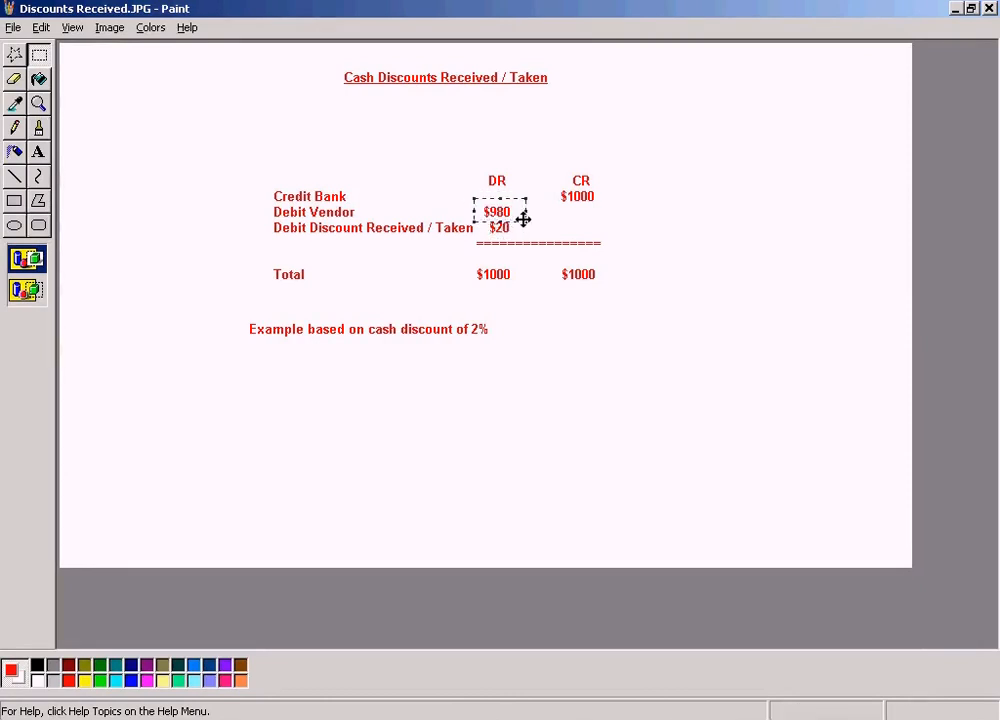
{"action": "left_click_drag", "start_coordinate": [554, 160], "coordinate": [637, 213]}
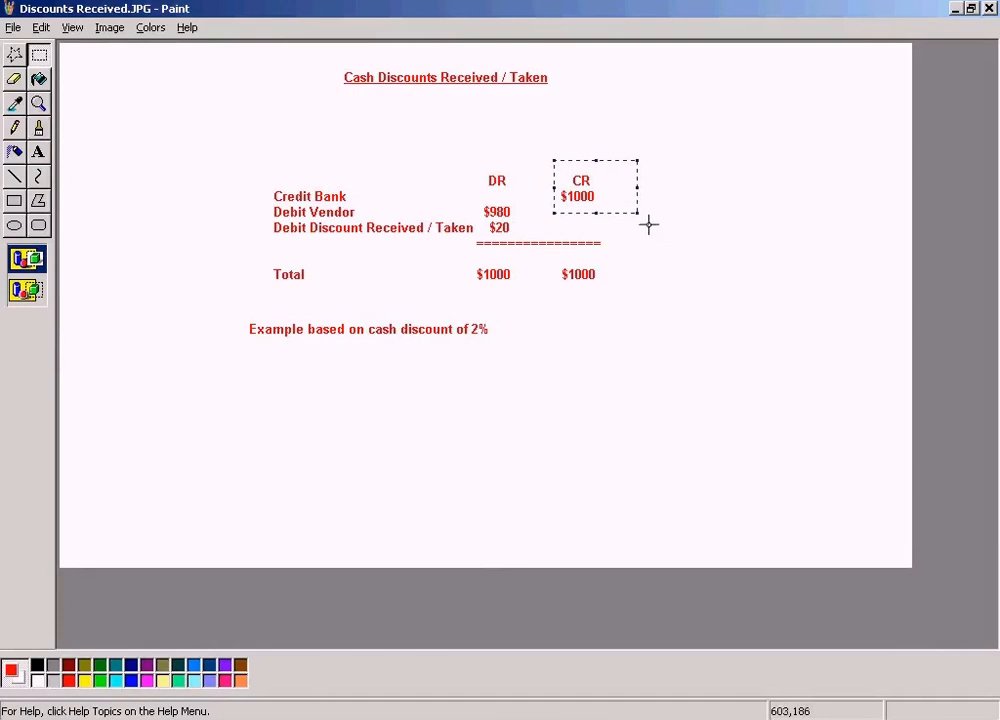
Step: Mark out the 2% rate, the $20 discount, the $1000 bank credit and the $980 vendor debit with rectangular selections
{"action": "left_click_drag", "start_coordinate": [462, 300], "coordinate": [509, 355]}
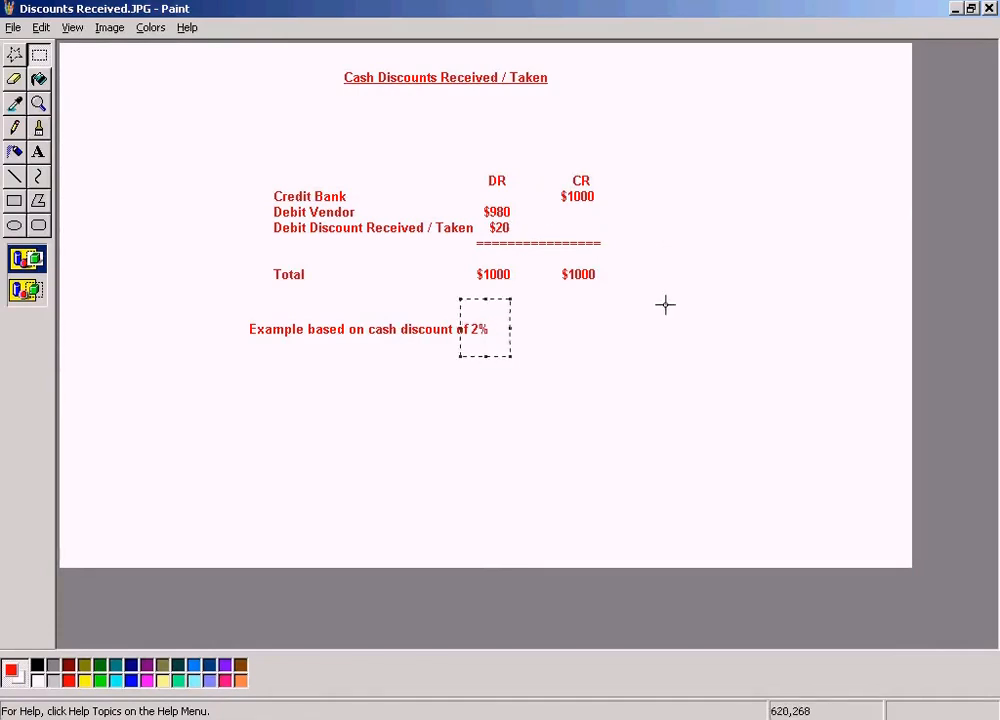
{"action": "left_click_drag", "start_coordinate": [465, 212], "coordinate": [531, 242]}
{"action": "left_click_drag", "start_coordinate": [556, 172], "coordinate": [636, 208]}
{"action": "left_click", "coordinate": [670, 208]}
{"action": "left_click_drag", "start_coordinate": [471, 201], "coordinate": [535, 227]}
{"action": "left_click", "coordinate": [685, 178]}
Step: Mark out the debit total, the bank credit and the credit total with rectangular selections, and save the picture
{"action": "left_click_drag", "start_coordinate": [458, 261], "coordinate": [532, 294]}
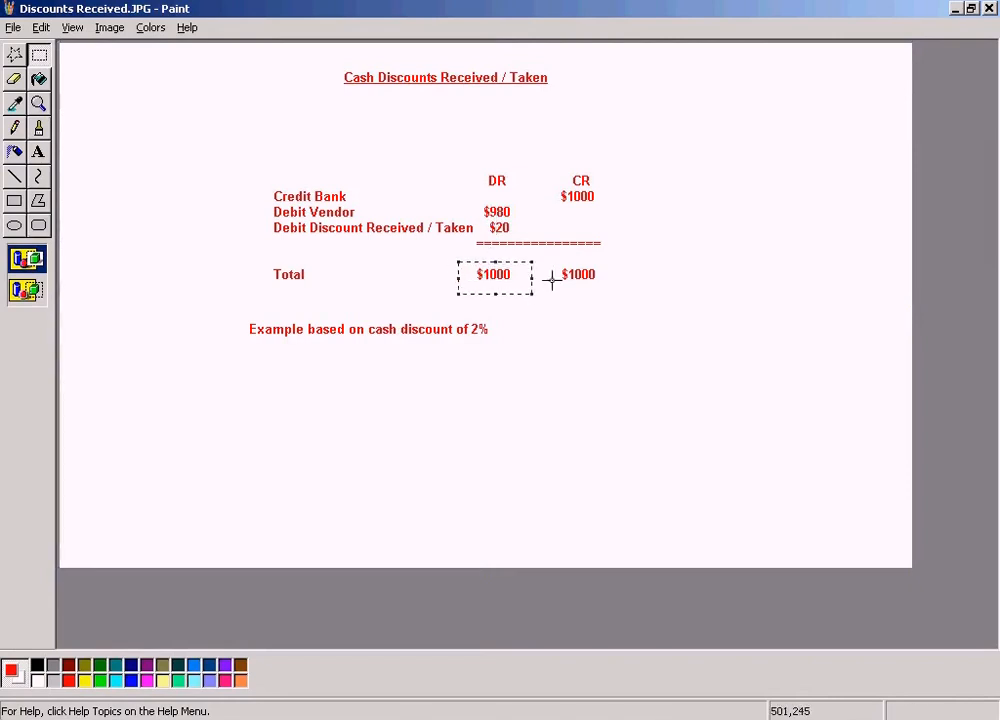
{"action": "left_click_drag", "start_coordinate": [555, 156], "coordinate": [641, 217]}
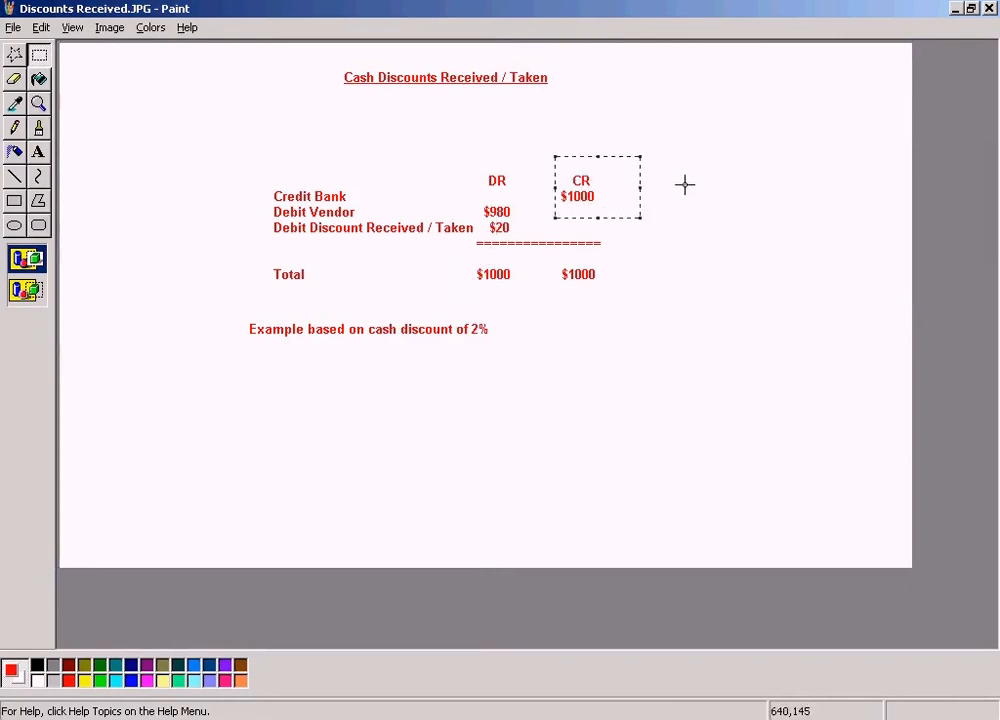
{"action": "left_click_drag", "start_coordinate": [554, 249], "coordinate": [651, 302]}
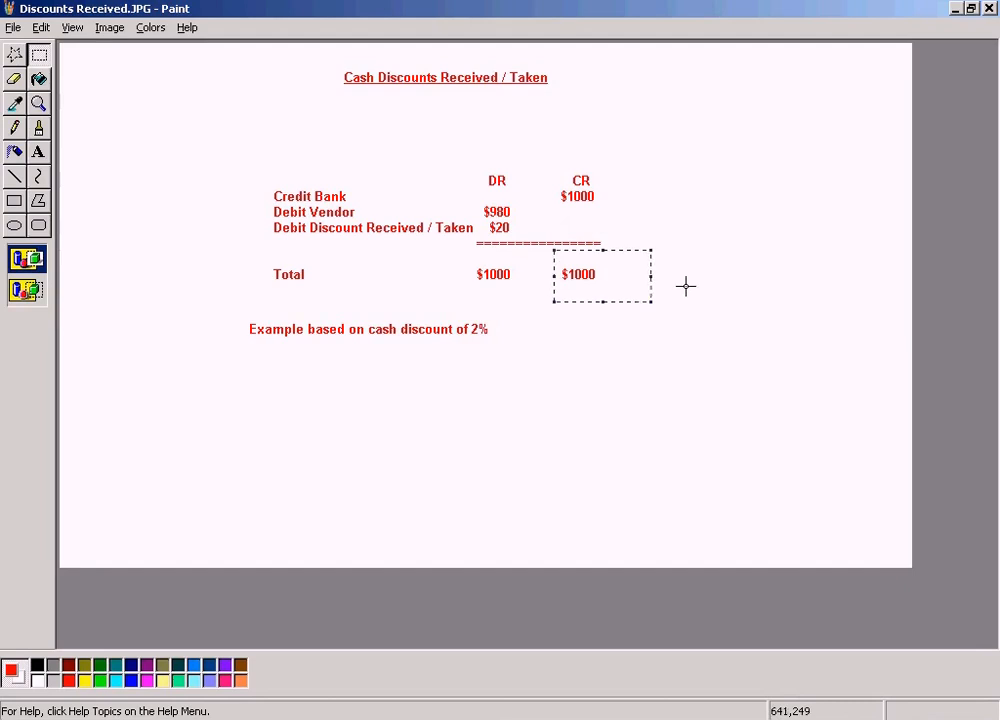
{"action": "left_click", "coordinate": [743, 226]}
{"action": "left_click", "coordinate": [17, 29]}
{"action": "left_click", "coordinate": [26, 83]}
Step: Switch to the SAP Display IMG window and select the activity Define Accounts for Cash Discount Taken
{"action": "left_click", "coordinate": [519, 715]}
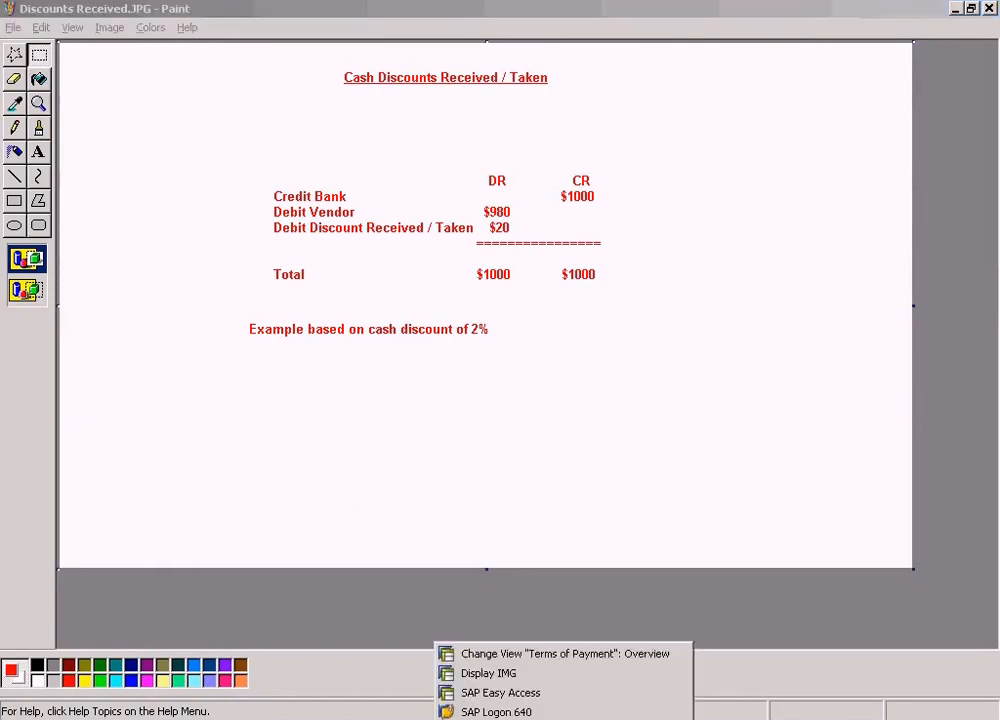
{"action": "left_click", "coordinate": [652, 468]}
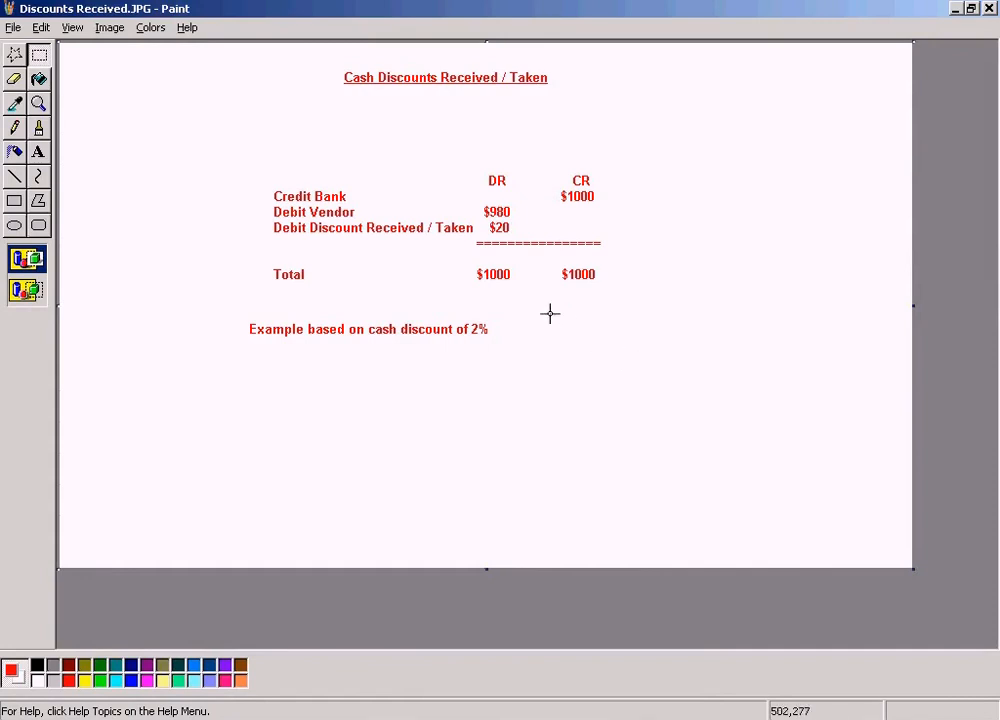
{"action": "left_click", "coordinate": [518, 716]}
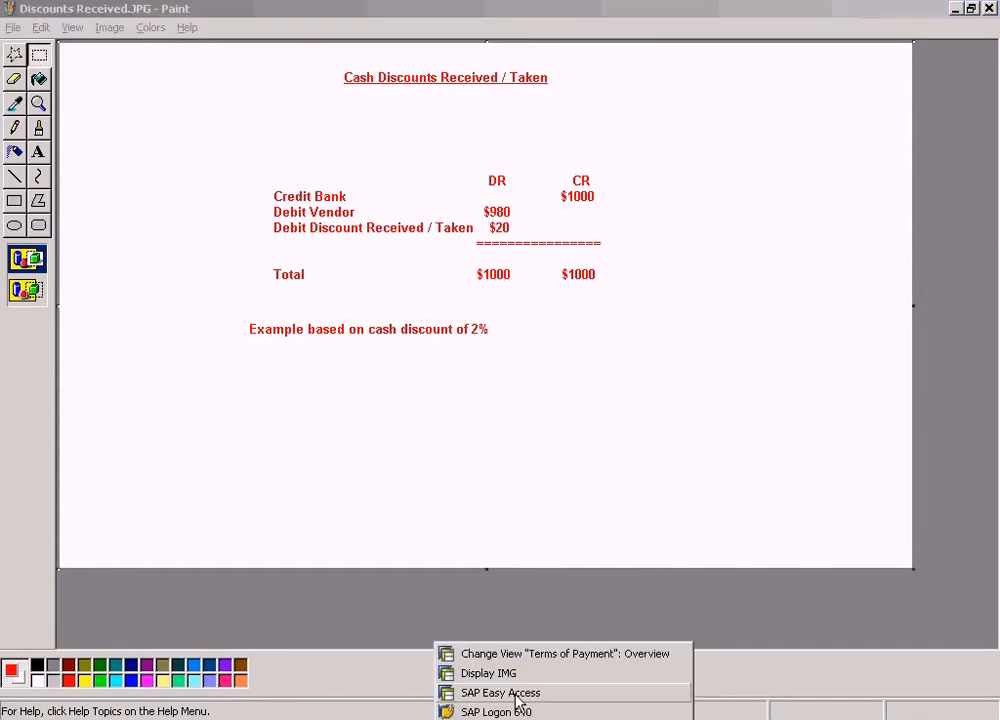
{"action": "left_click", "coordinate": [515, 672]}
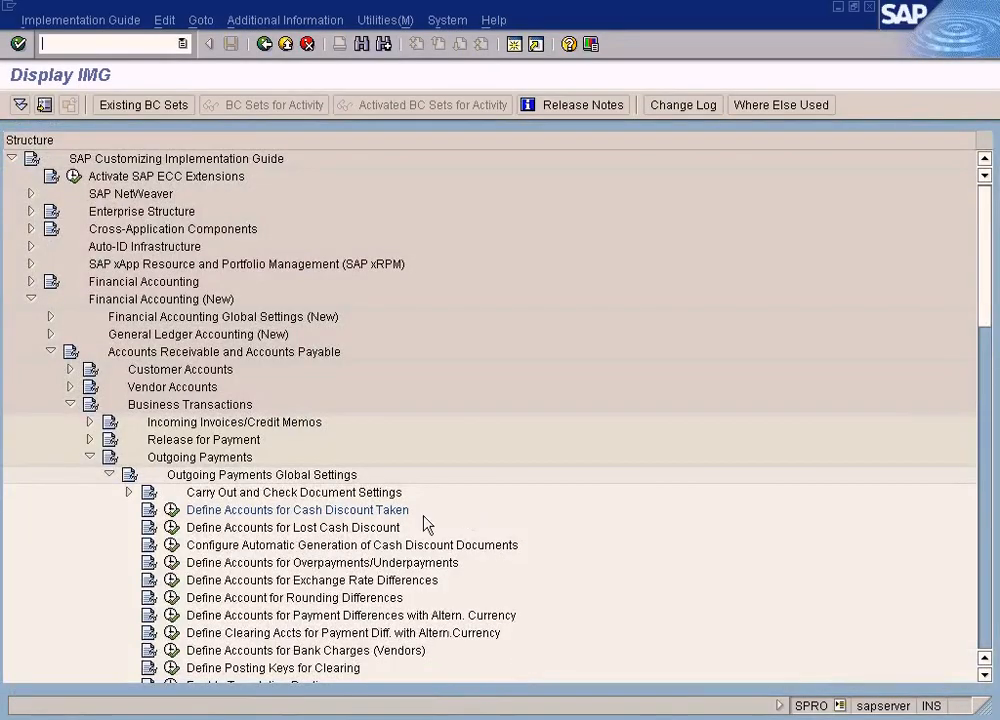
{"action": "left_click", "coordinate": [275, 512]}
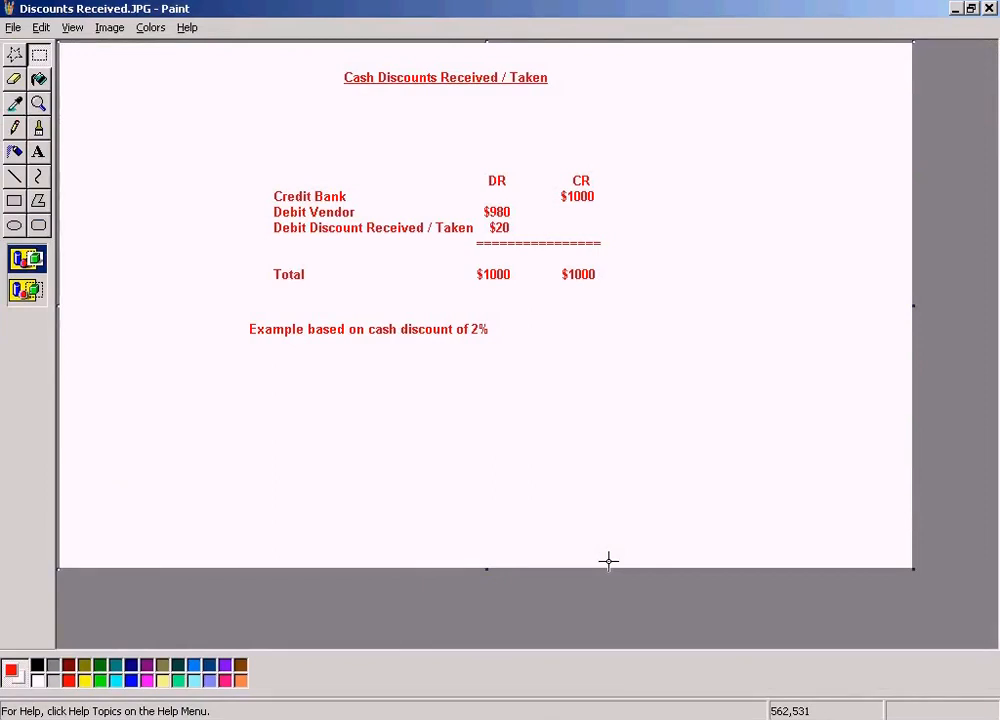
Step: Mark out the Credit Bank, Debit Vendor and Debit Discount Received / Taken lines in the Paint example with rectangular selections
{"action": "left_click_drag", "start_coordinate": [262, 183], "coordinate": [608, 207]}
{"action": "left_click", "coordinate": [248, 203]}
{"action": "left_click_drag", "start_coordinate": [256, 205], "coordinate": [522, 220]}
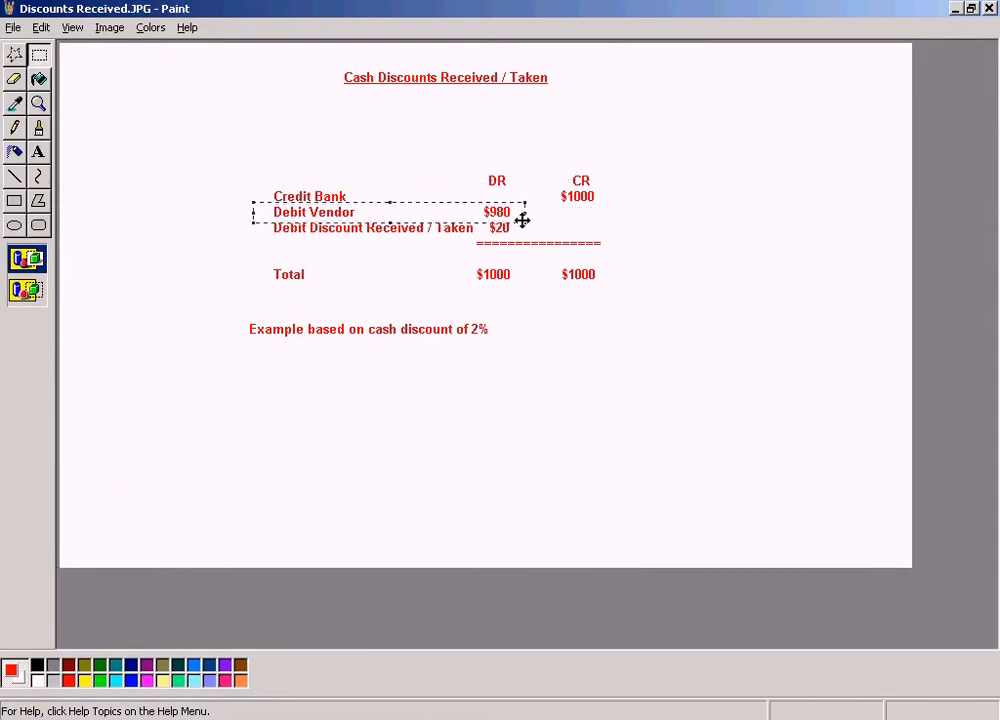
{"action": "left_click", "coordinate": [261, 228]}
{"action": "left_click_drag", "start_coordinate": [263, 221], "coordinate": [527, 236]}
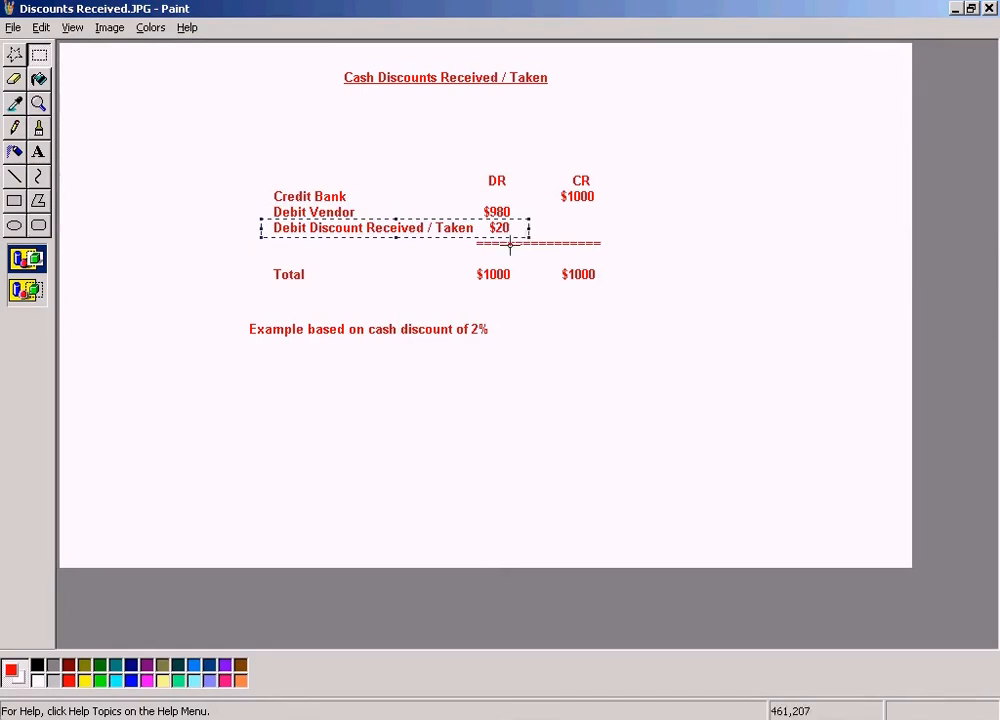
{"action": "left_click", "coordinate": [214, 219]}
Step: Switch to the SAP IMG and execute Define Accounts for Cash Discount Taken for chart of accounts SUN
{"action": "left_click", "coordinate": [495, 713]}
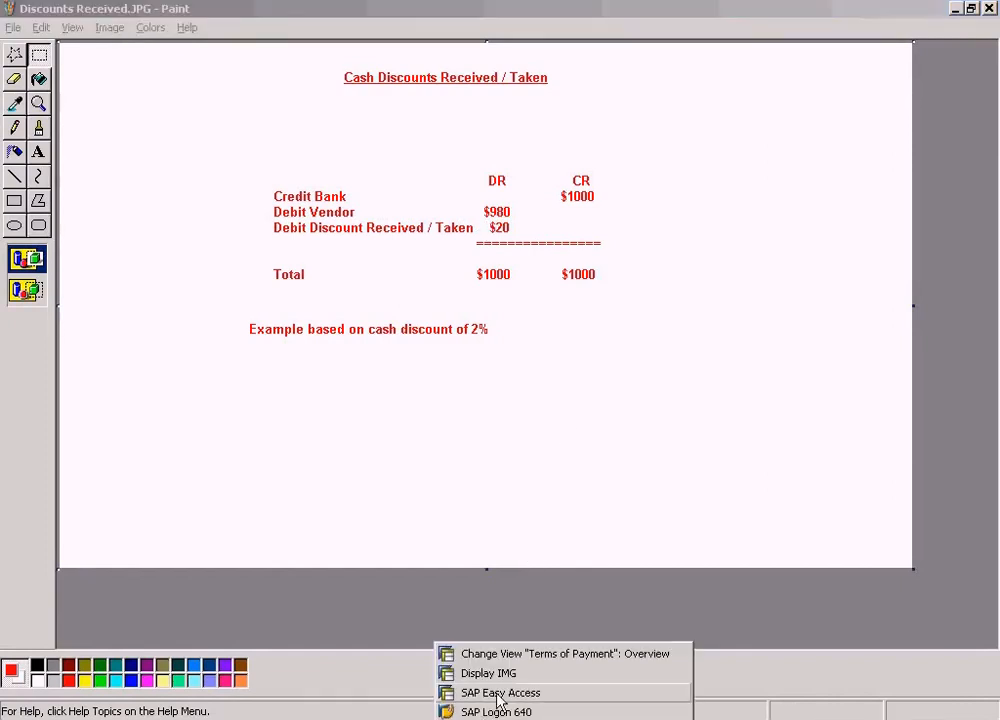
{"action": "left_click", "coordinate": [508, 674]}
{"action": "left_click", "coordinate": [174, 512]}
{"action": "left_click_drag", "start_coordinate": [313, 375], "coordinate": [272, 370]}
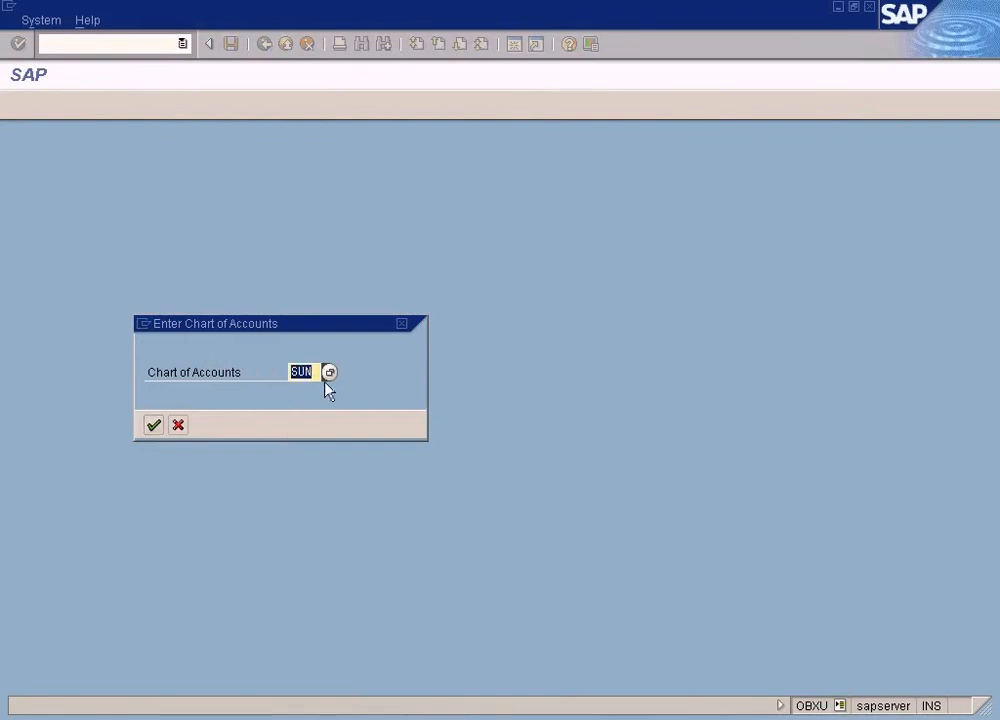
{"action": "left_click", "coordinate": [154, 425]}
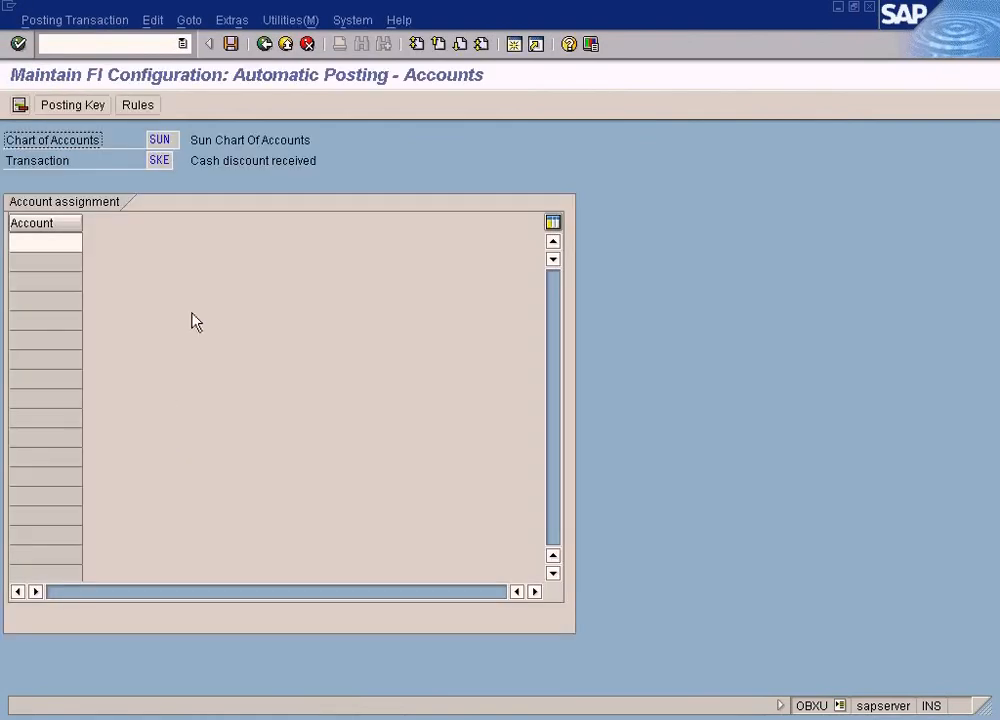
Step: Check the account determination rules of transaction SKE, Cash discount received, and return to its account assignment
{"action": "left_click", "coordinate": [136, 106]}
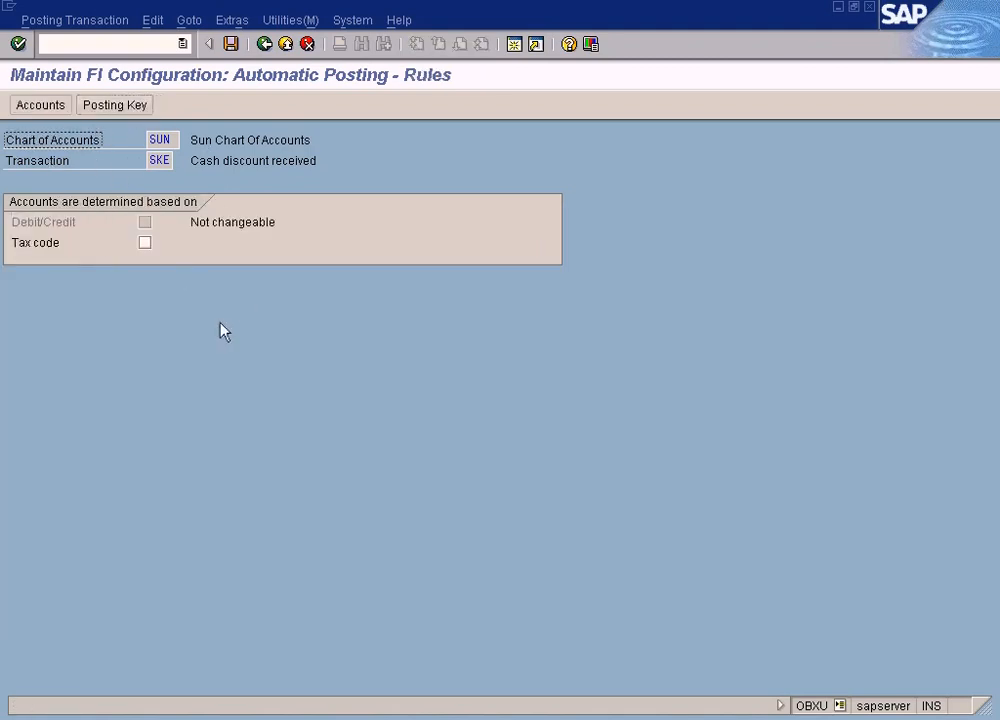
{"action": "left_click", "coordinate": [50, 112]}
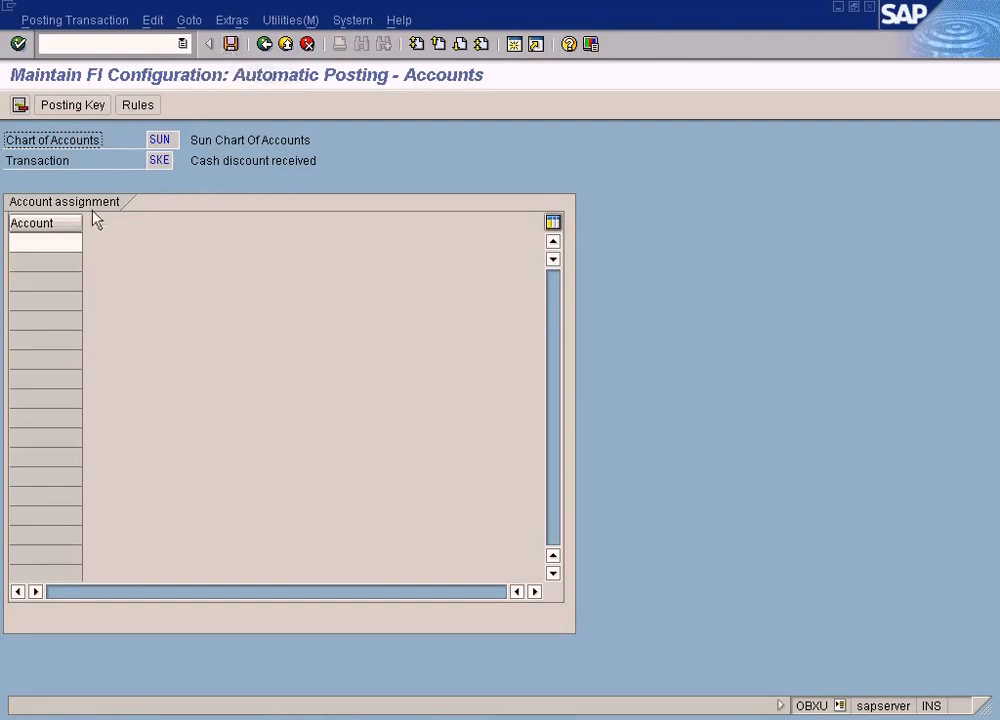
{"action": "left_click", "coordinate": [59, 240]}
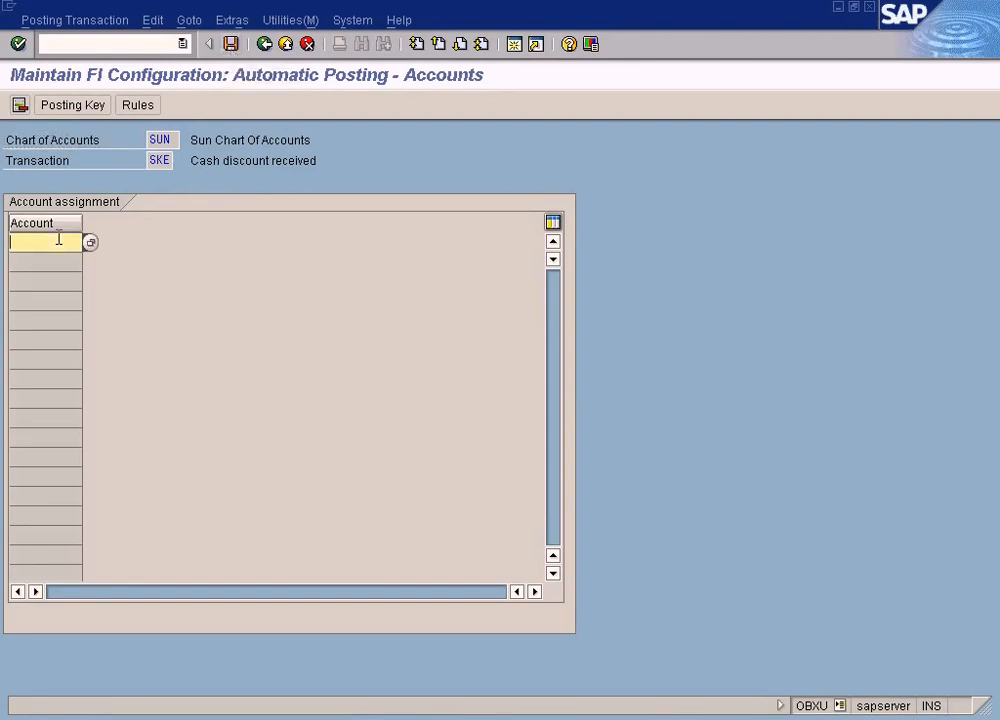
{"action": "left_click", "coordinate": [140, 106]}
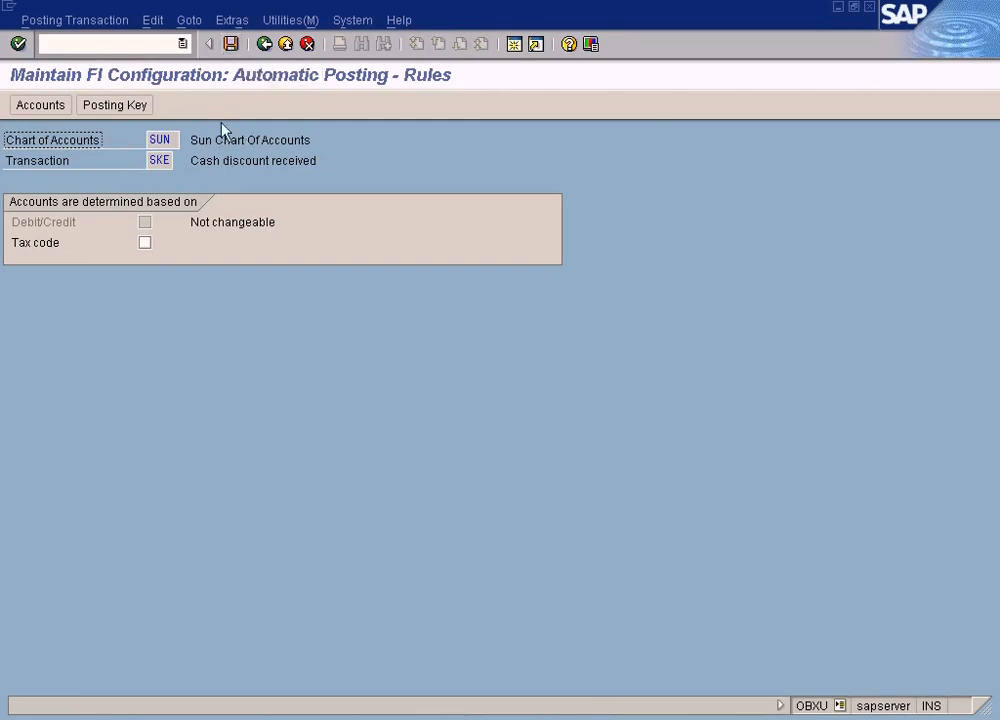
{"action": "left_click", "coordinate": [50, 110]}
Step: Look through the G/L accounts of company code SUN for the account assignment, highlight Cash Discounts Granted/Given, and close the list without choosing
{"action": "left_click", "coordinate": [84, 242]}
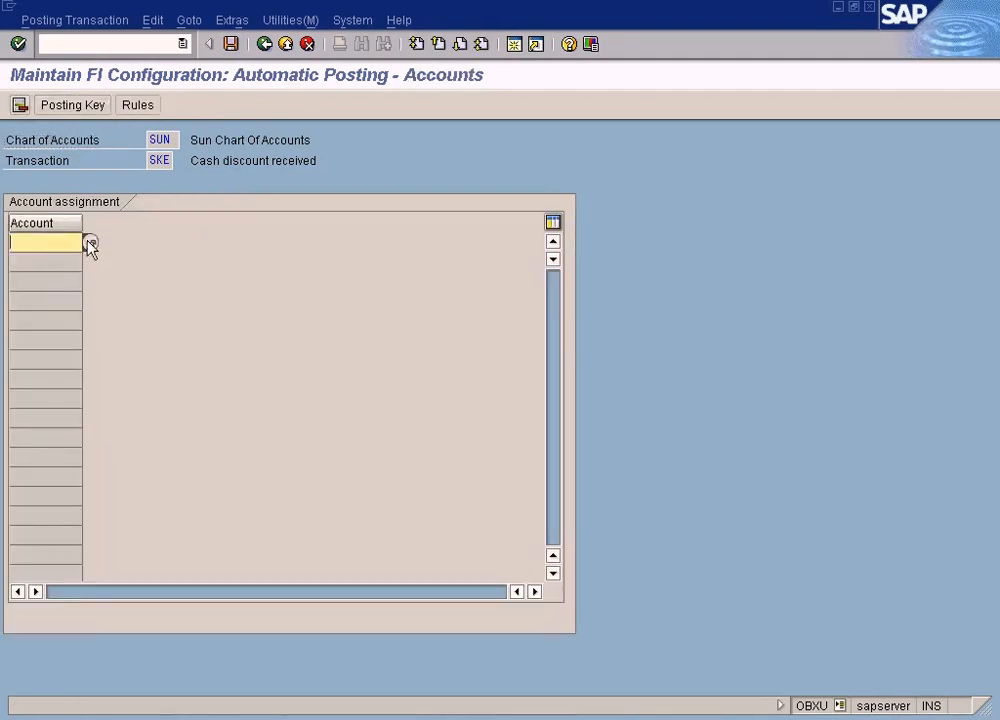
{"action": "left_click", "coordinate": [90, 244]}
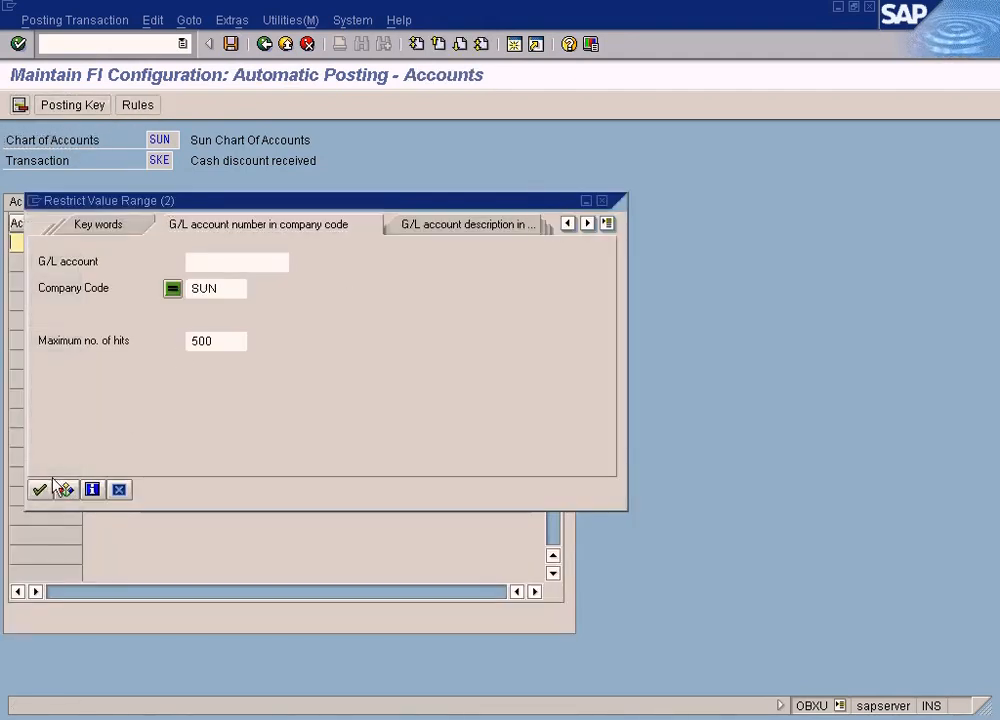
{"action": "left_click", "coordinate": [39, 489]}
{"action": "left_click_drag", "start_coordinate": [404, 10], "coordinate": [627, 49]}
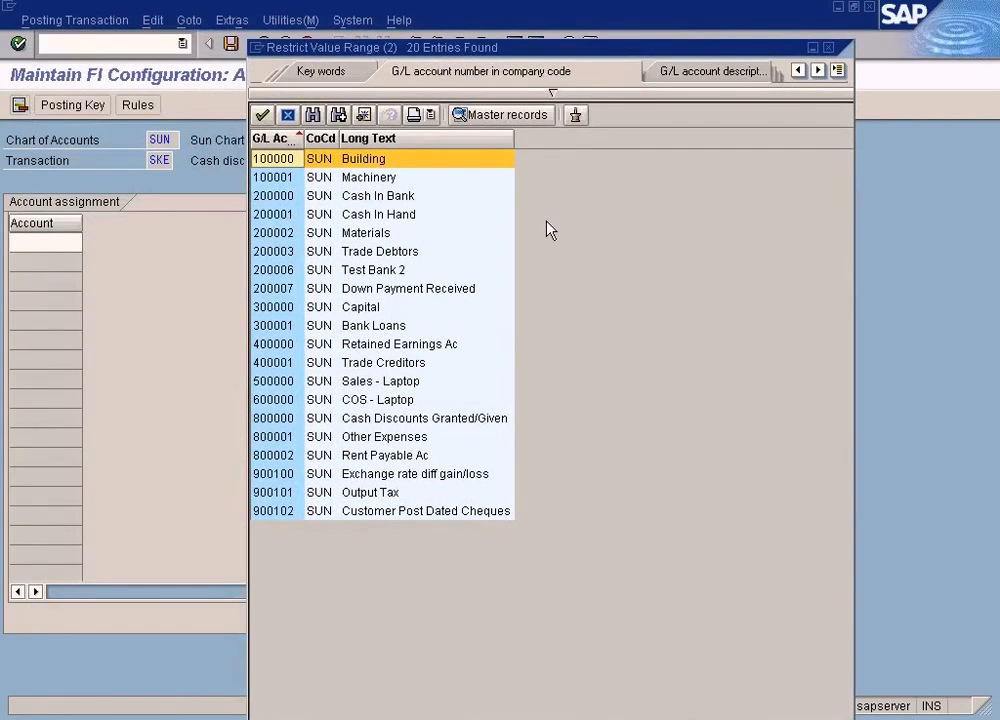
{"action": "left_click", "coordinate": [443, 421]}
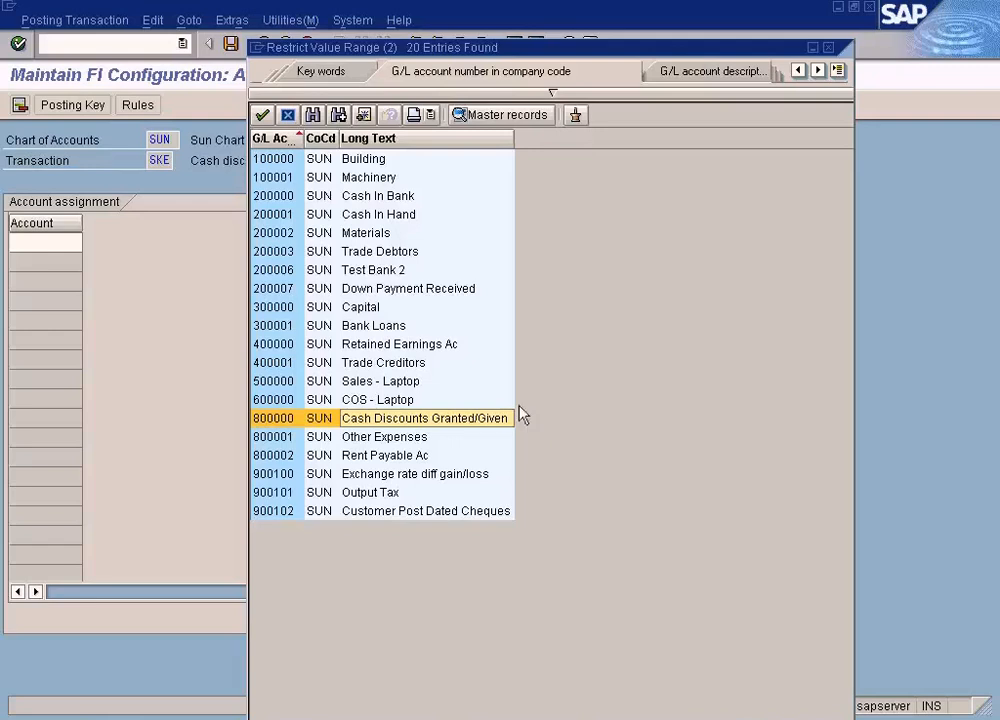
{"action": "left_click", "coordinate": [830, 47]}
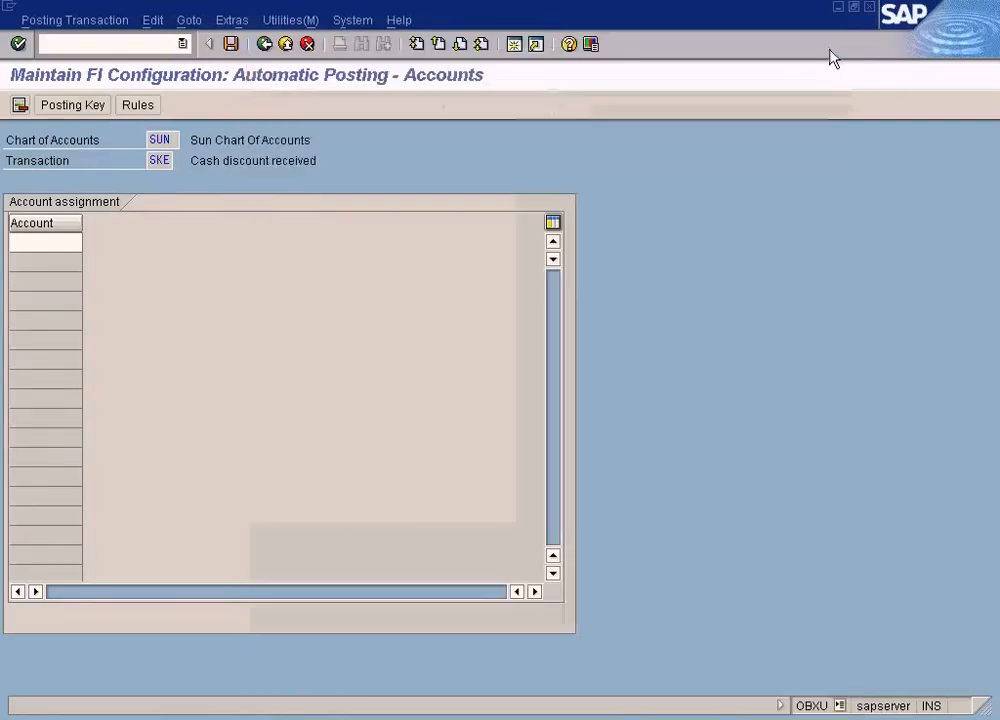
Step: Open central G/L account maintenance with transaction FS00 in a new session
{"action": "left_click", "coordinate": [515, 46]}
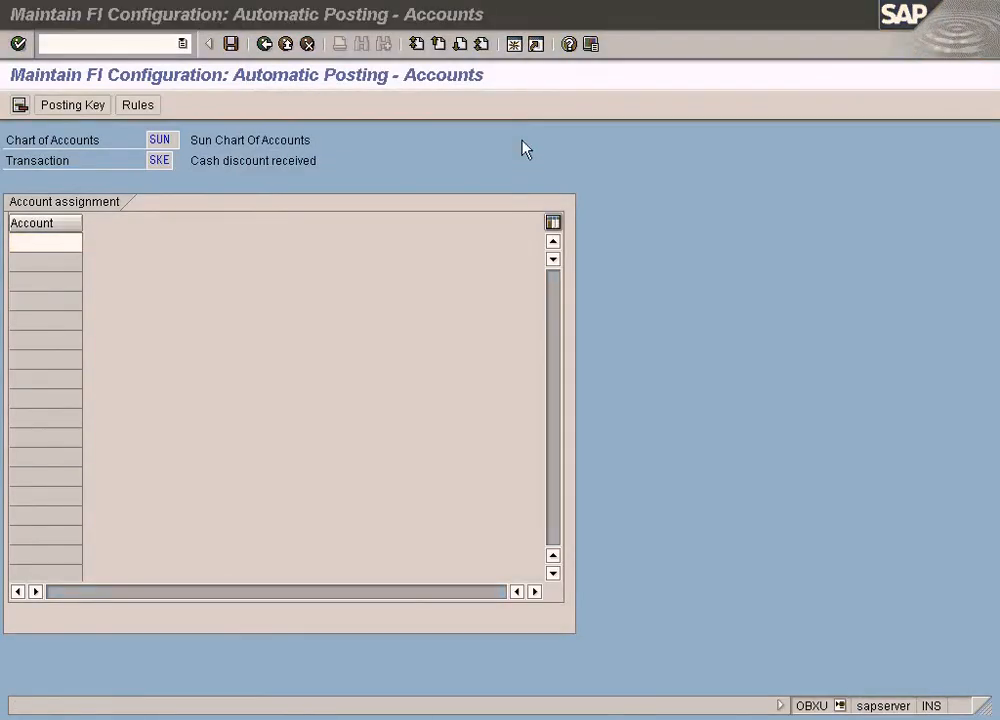
{"action": "type", "text": "fspp"}
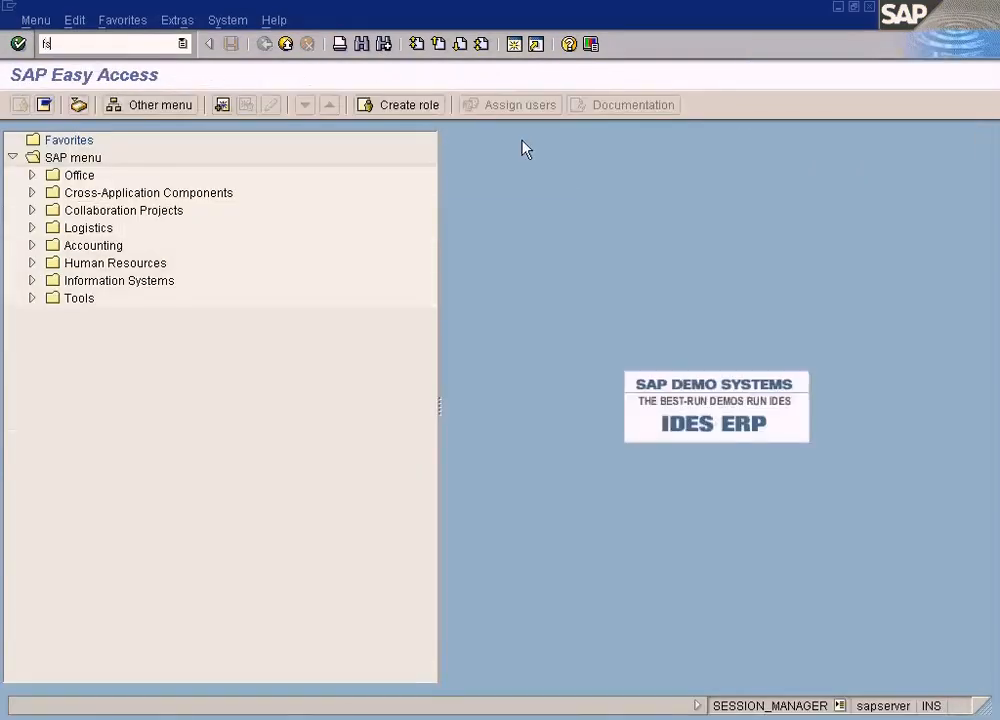
{"action": "type", "text": "00"}
{"action": "key", "text": "Return"}
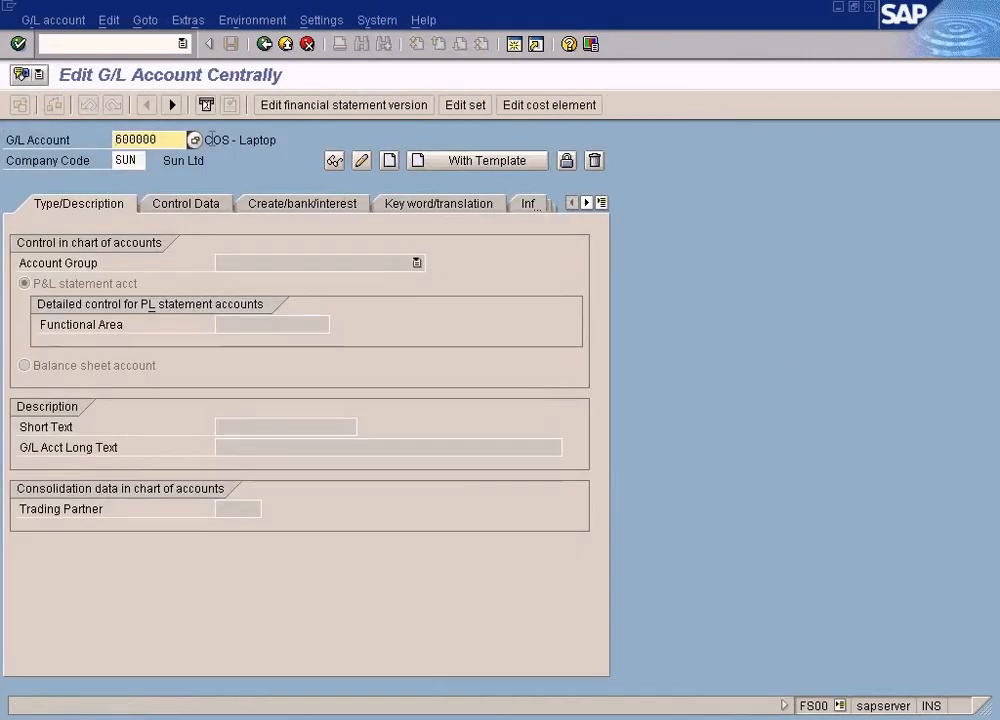
Step: Display G/L account 800000, Cash Discounts Granted/Given, in company code SUN and review the available account groups
{"action": "left_click", "coordinate": [194, 140]}
{"action": "left_click", "coordinate": [136, 447]}
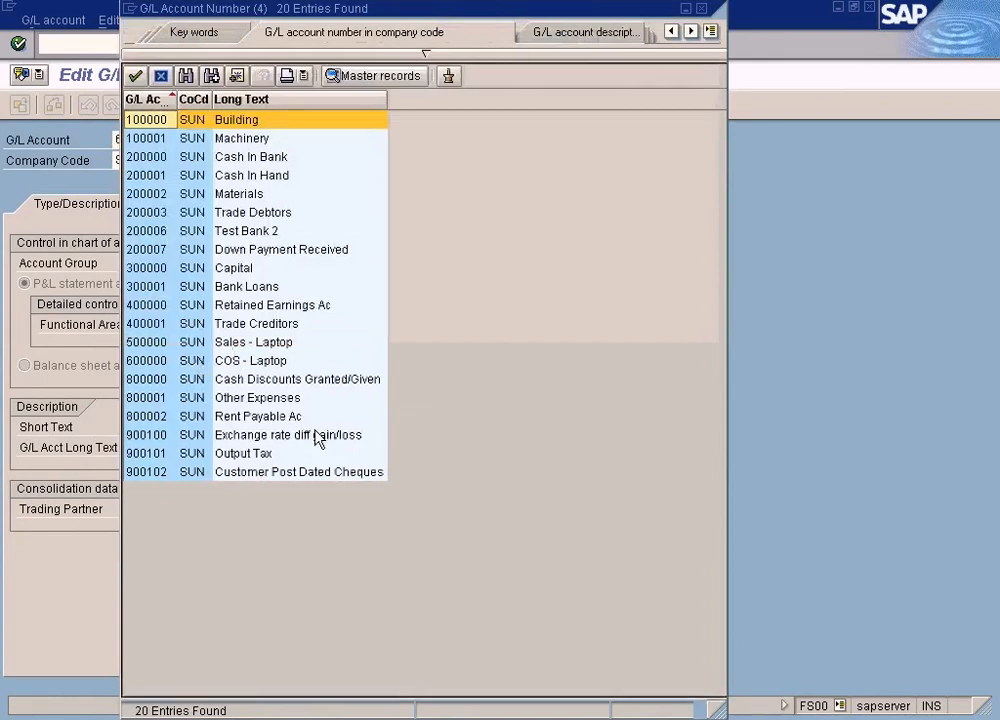
{"action": "double_click", "coordinate": [324, 382]}
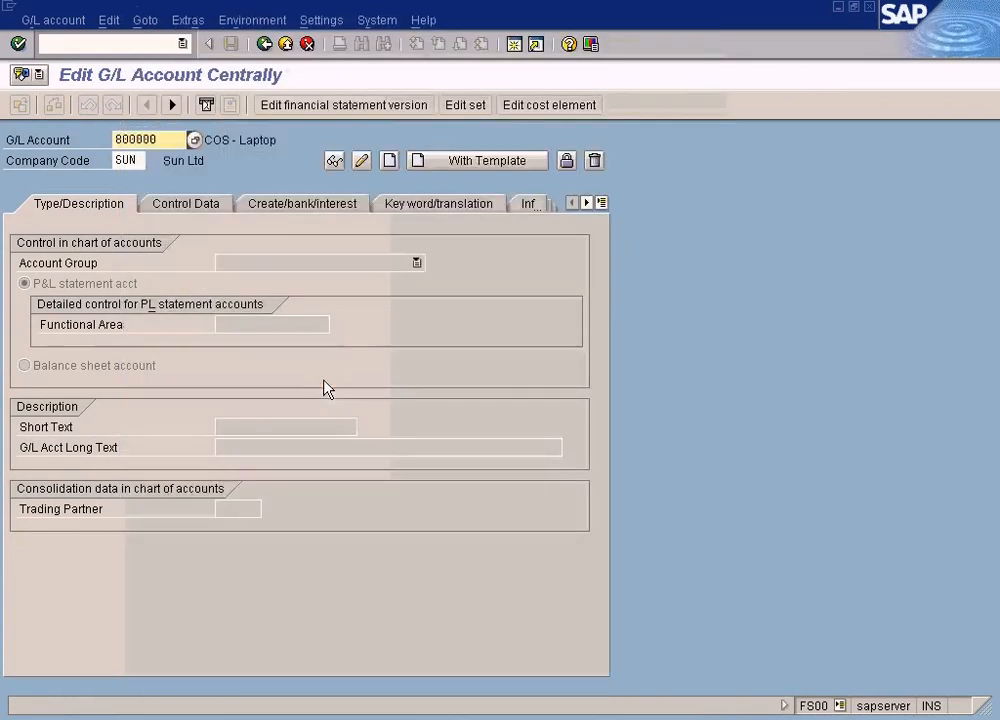
{"action": "left_click", "coordinate": [183, 205]}
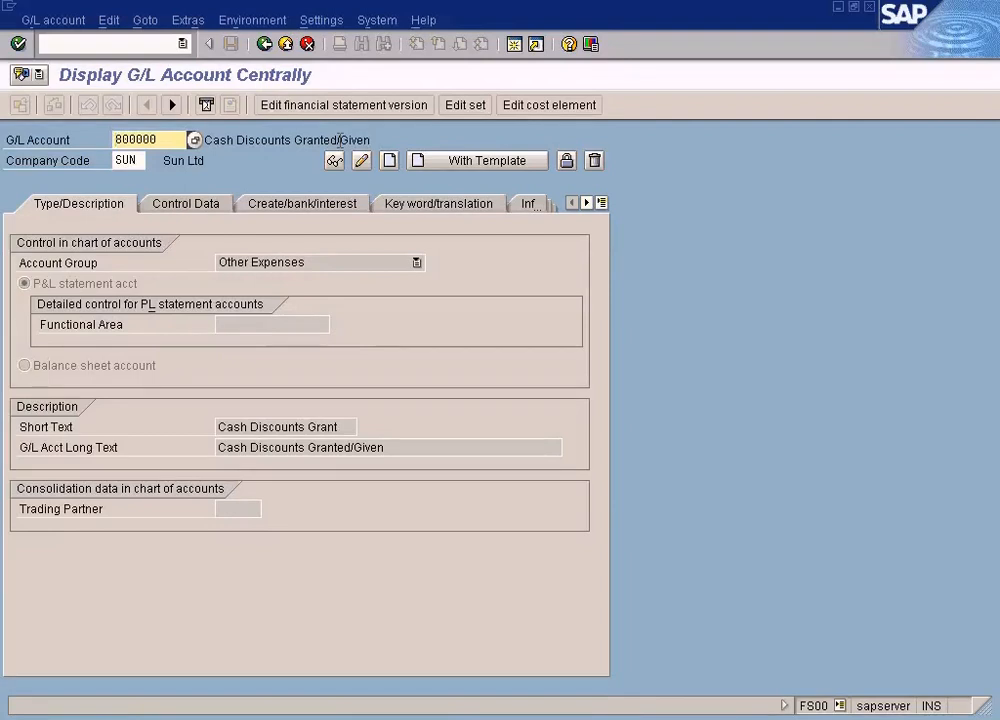
{"action": "left_click", "coordinate": [344, 424]}
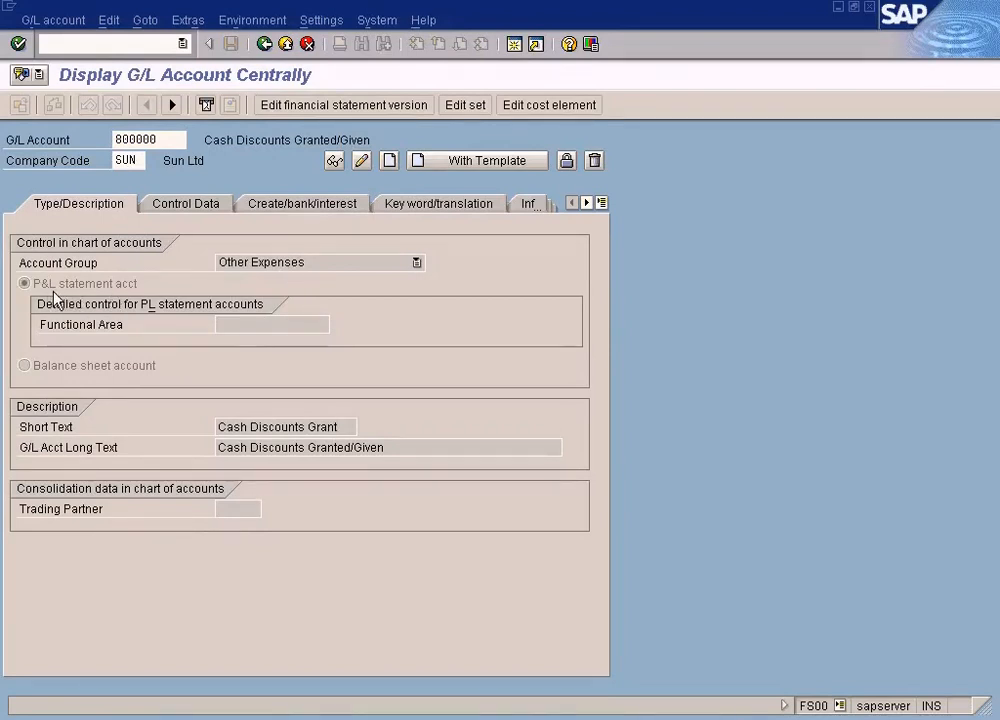
{"action": "left_click", "coordinate": [417, 263]}
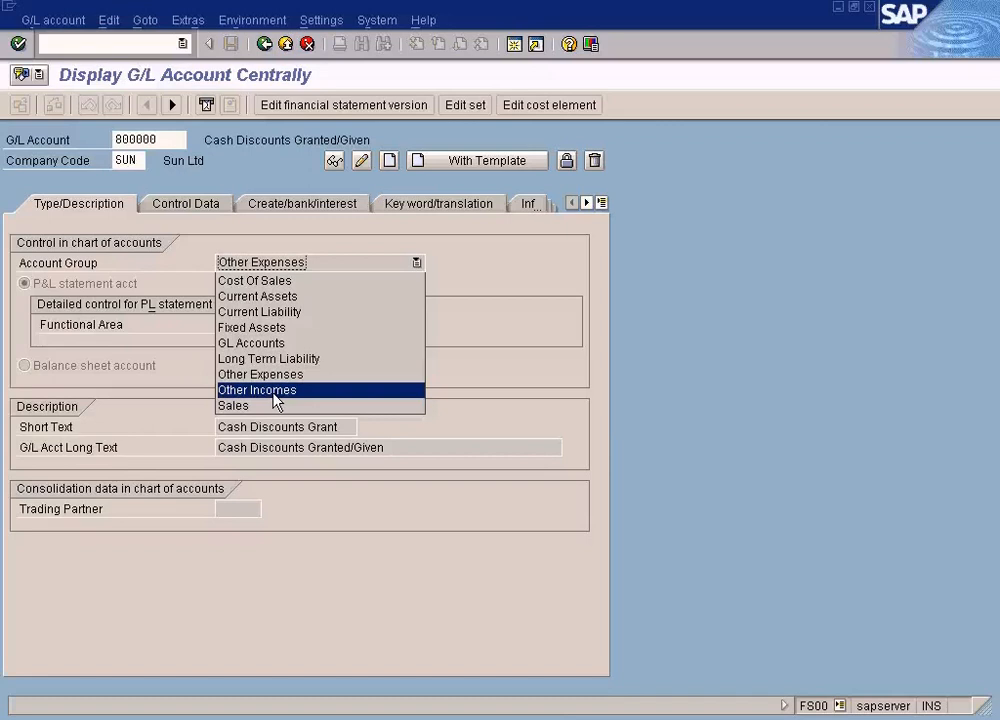
{"action": "left_click", "coordinate": [500, 286]}
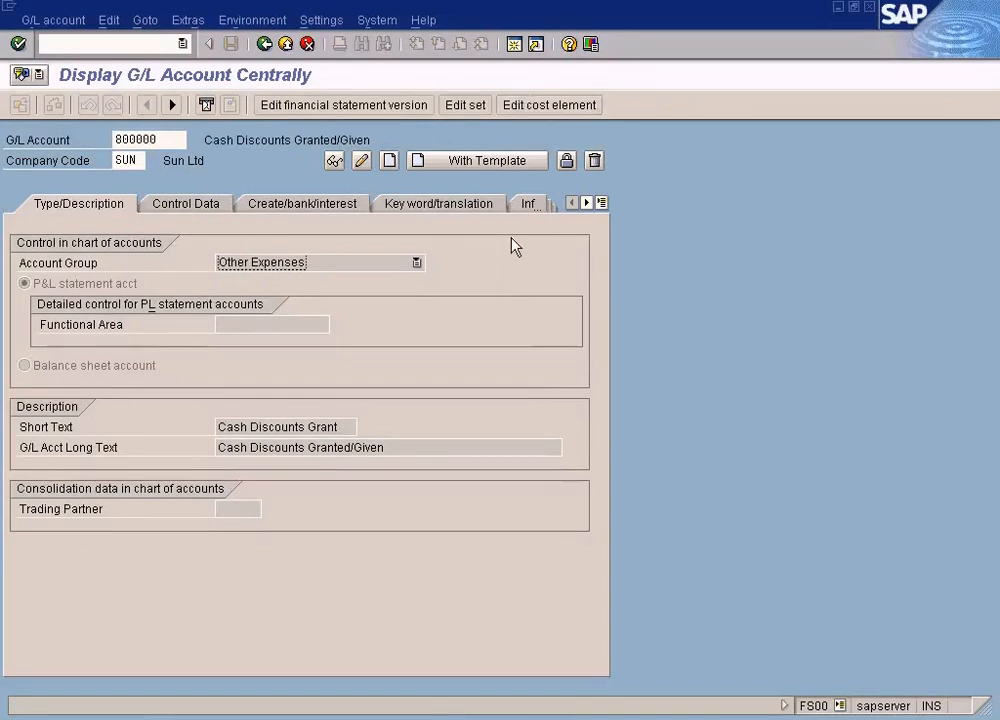
Step: Open another session with transaction SPRO and display the SAP Reference IMG
{"action": "left_click", "coordinate": [513, 45]}
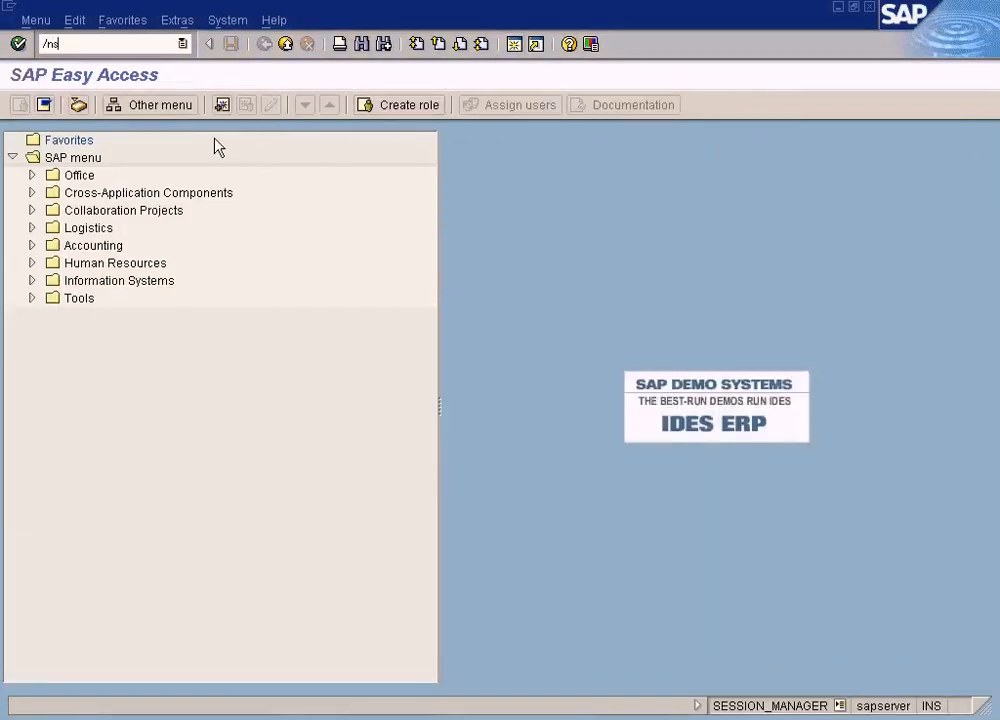
{"action": "key", "text": "Return"}
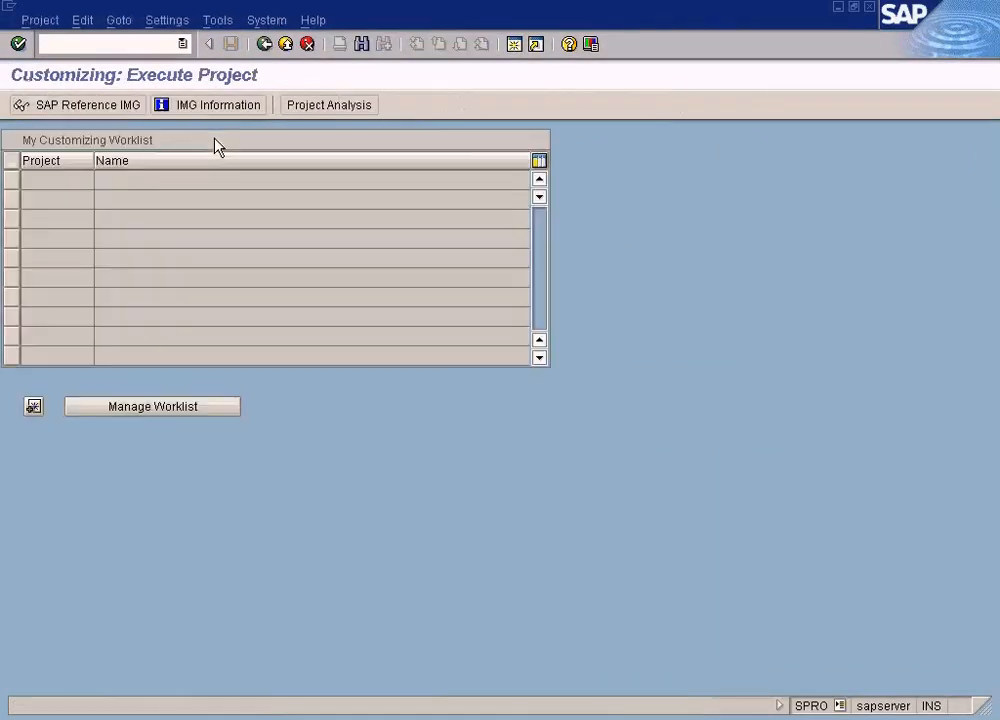
{"action": "left_click", "coordinate": [97, 108]}
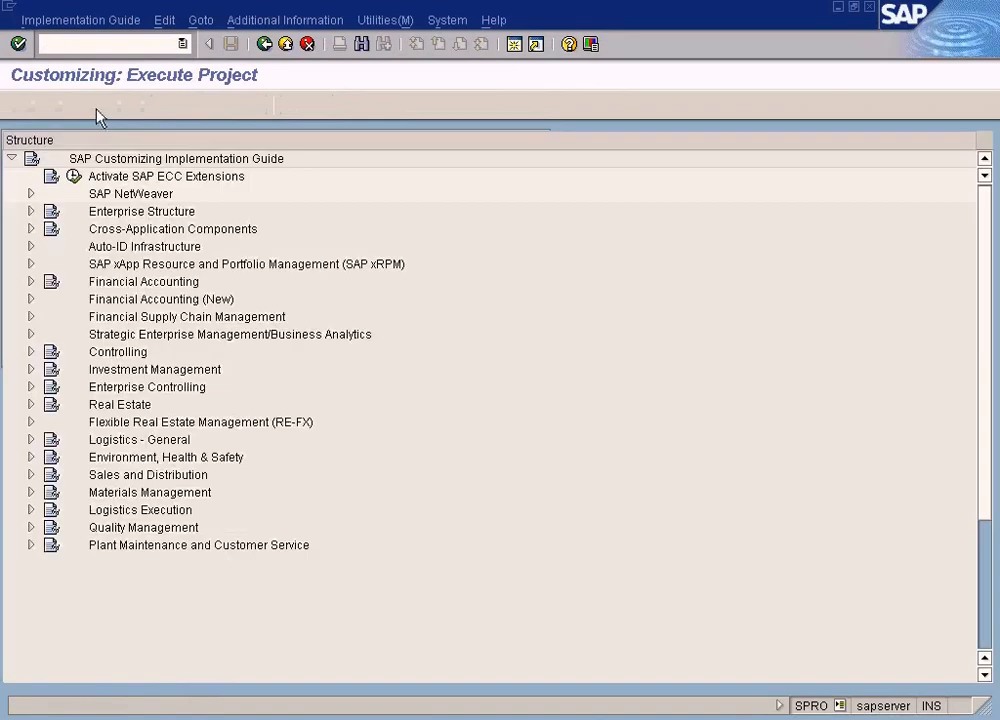
Step: Expand the IMG through Financial Accounting (New), General Ledger Accounting (New), Master Data and G/L Accounts down to Preparations
{"action": "left_click", "coordinate": [31, 299]}
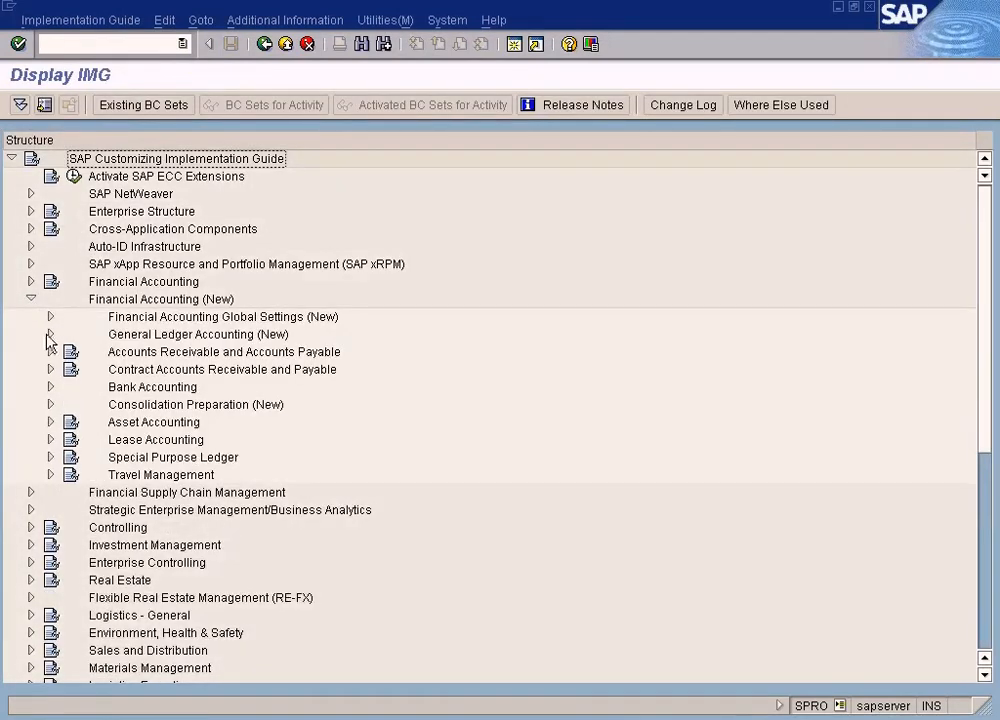
{"action": "left_click", "coordinate": [50, 335]}
{"action": "left_click", "coordinate": [70, 352]}
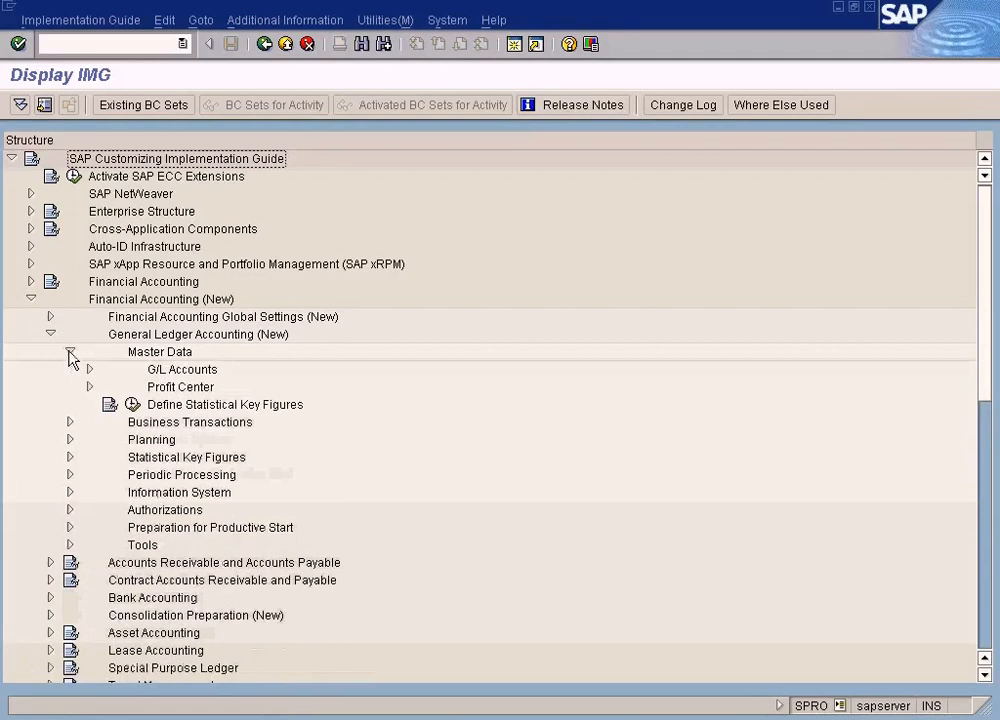
{"action": "left_click", "coordinate": [90, 369]}
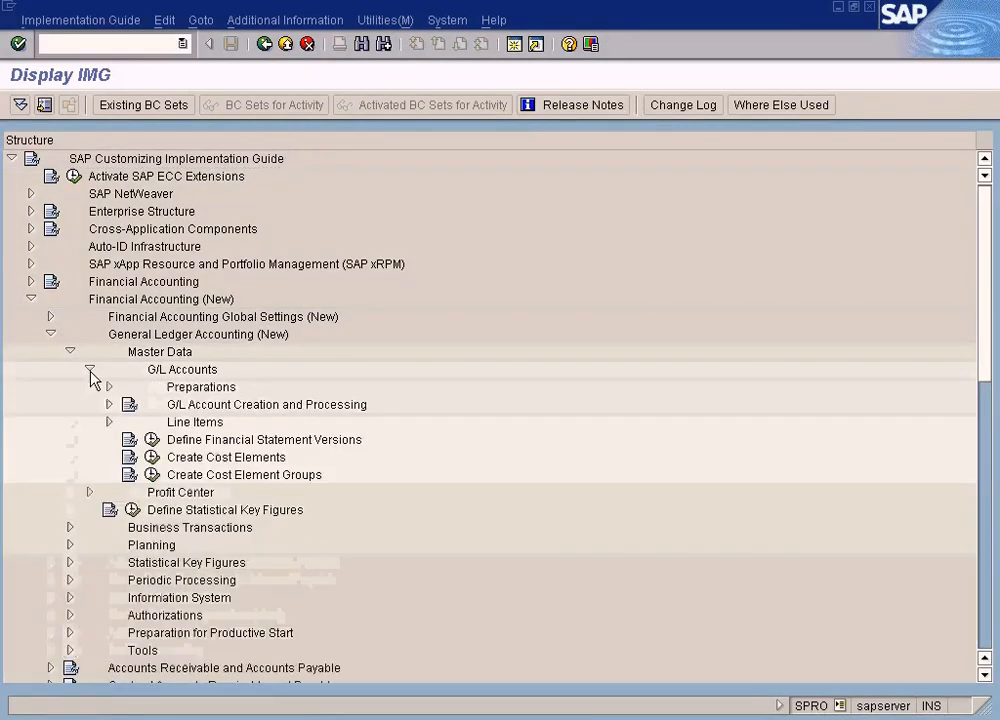
{"action": "left_click", "coordinate": [109, 388]}
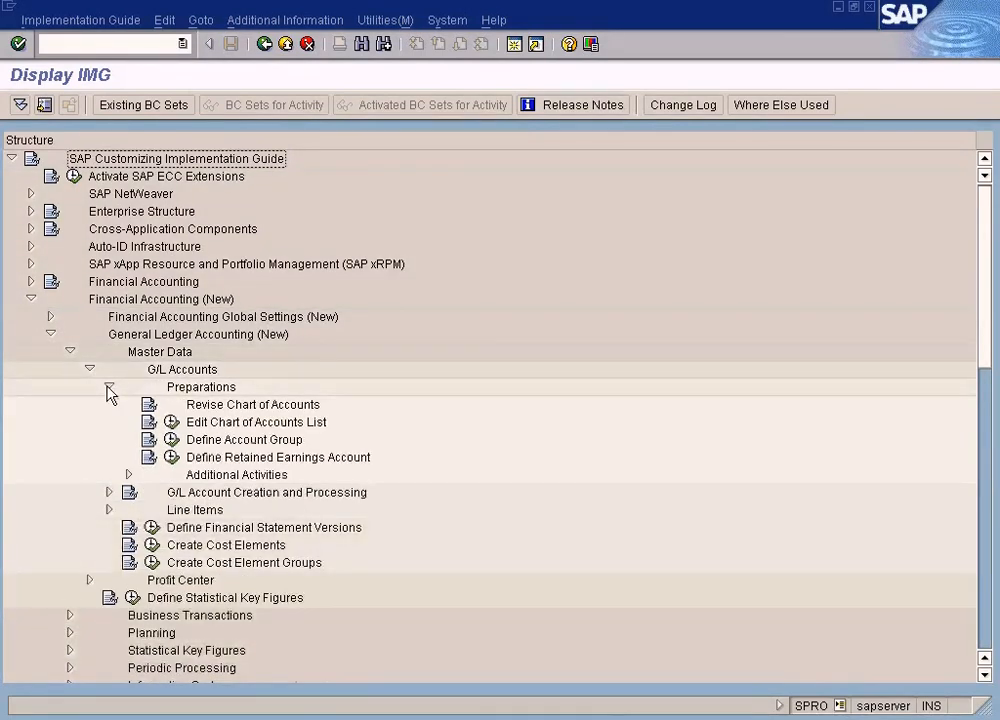
Step: Look through the collective change and individual processing activities under G/L Account Creation and Processing, and return to the Preparations activities
{"action": "left_click", "coordinate": [109, 388]}
{"action": "left_click", "coordinate": [109, 405]}
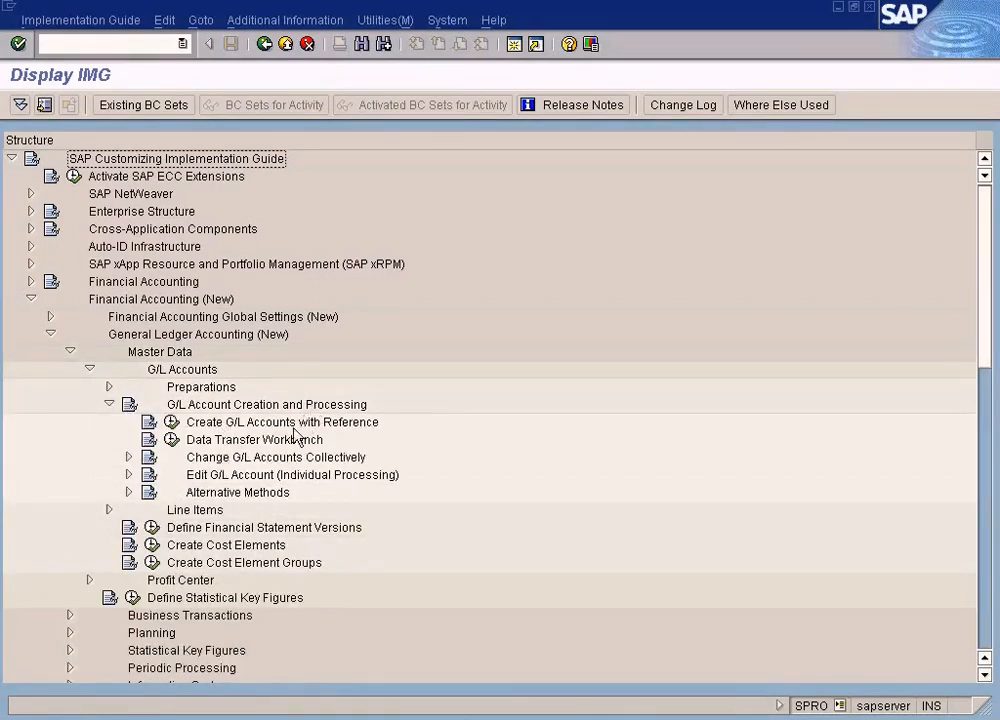
{"action": "left_click", "coordinate": [129, 457]}
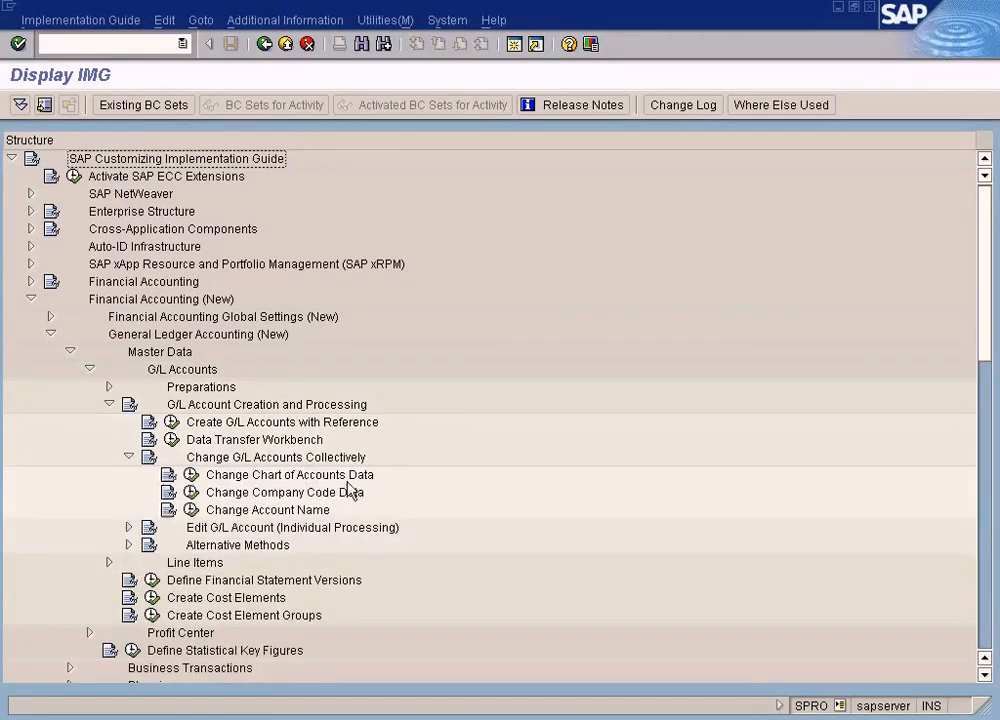
{"action": "left_click", "coordinate": [129, 457]}
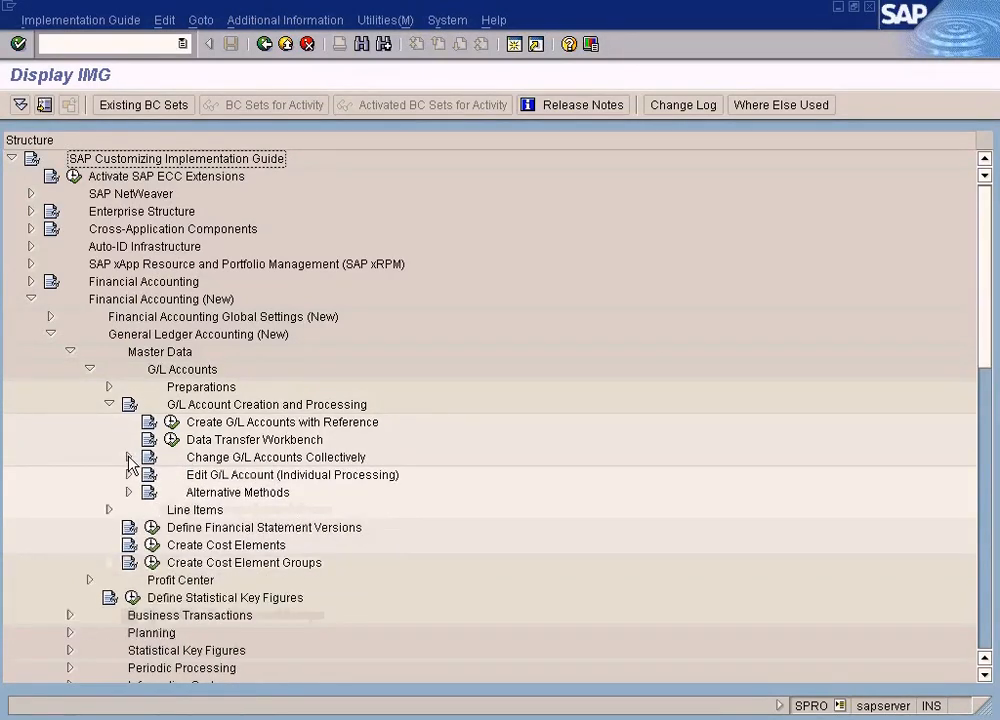
{"action": "left_click", "coordinate": [129, 475]}
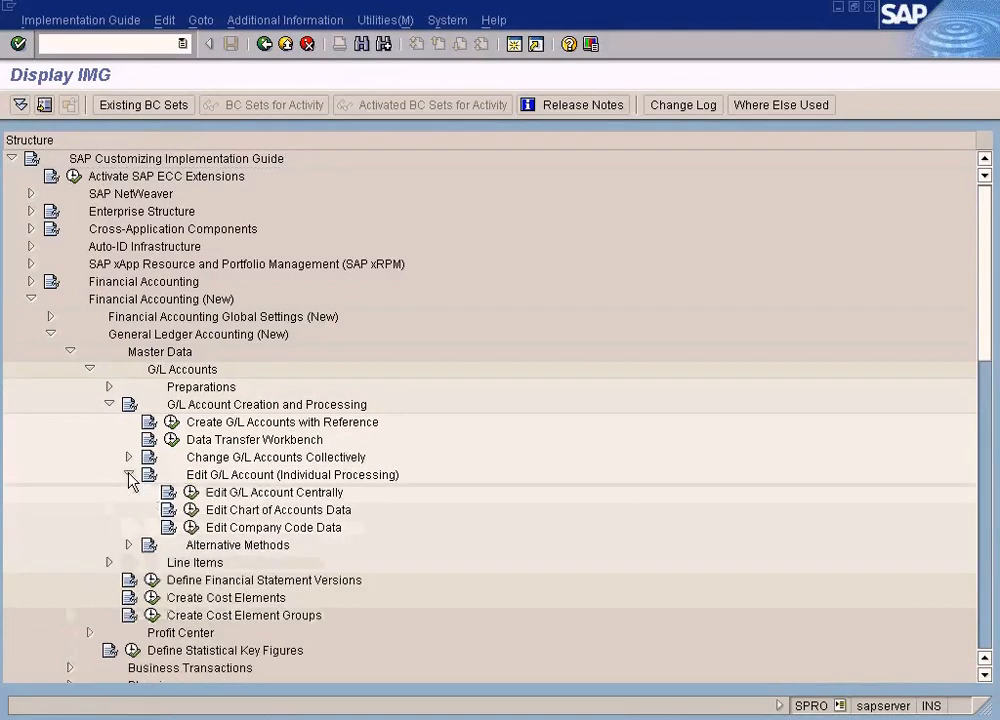
{"action": "left_click", "coordinate": [129, 475]}
{"action": "left_click", "coordinate": [109, 387]}
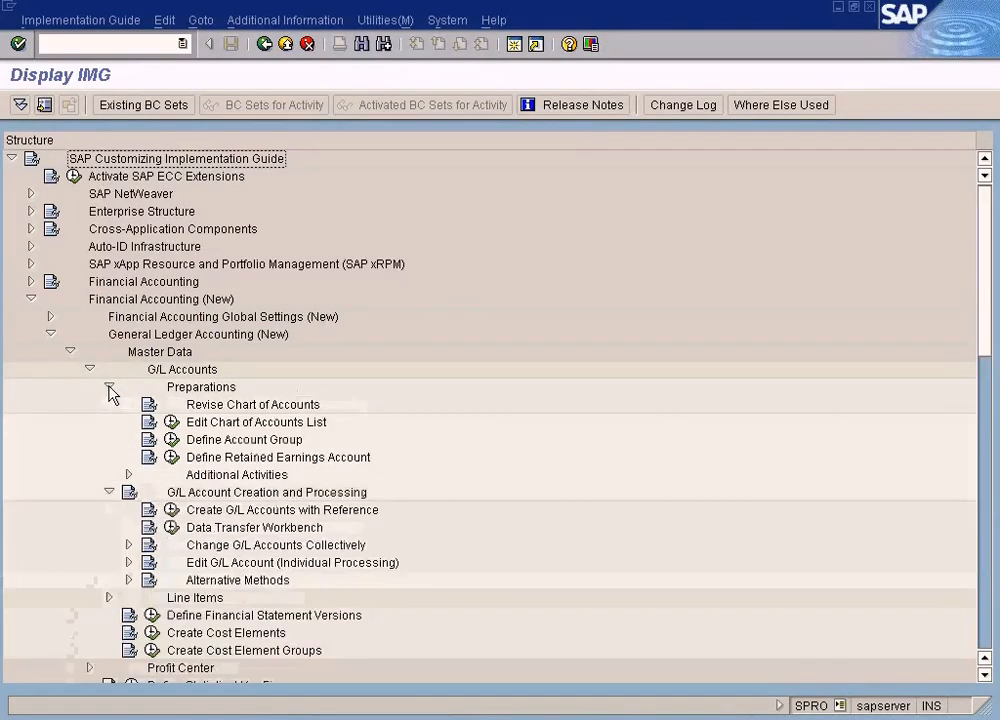
{"action": "left_click", "coordinate": [109, 492]}
Step: Trace the path from Define Account Group up to General Ledger Accounting (New) and execute the Define Account Group activity
{"action": "left_click", "coordinate": [228, 442]}
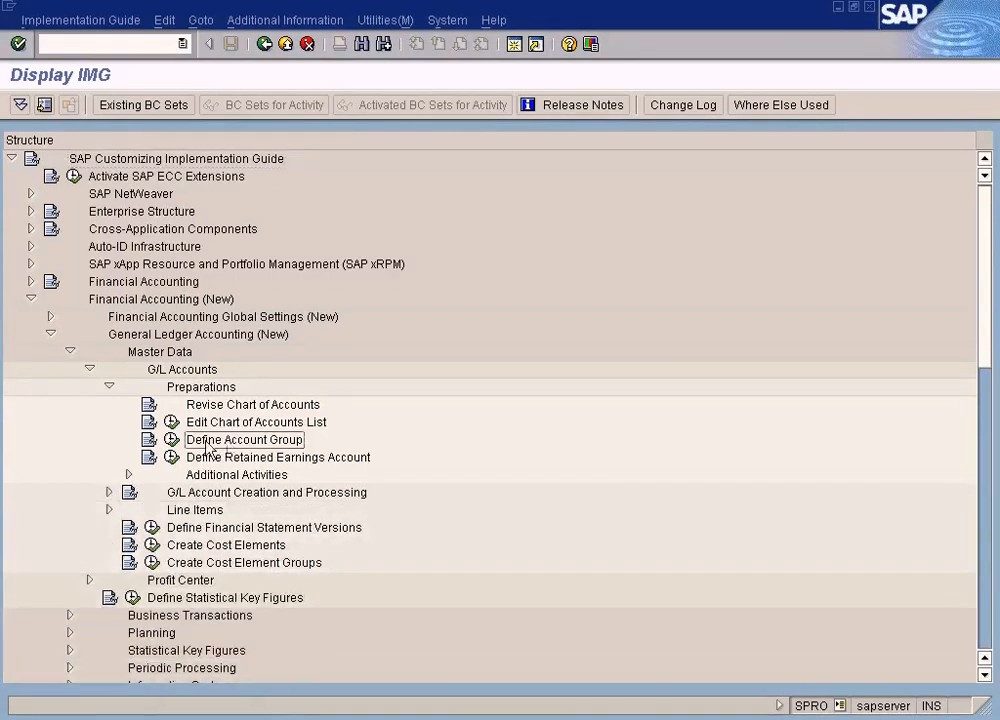
{"action": "left_click", "coordinate": [191, 392]}
{"action": "left_click", "coordinate": [180, 371]}
{"action": "left_click", "coordinate": [170, 353]}
{"action": "left_click", "coordinate": [161, 337]}
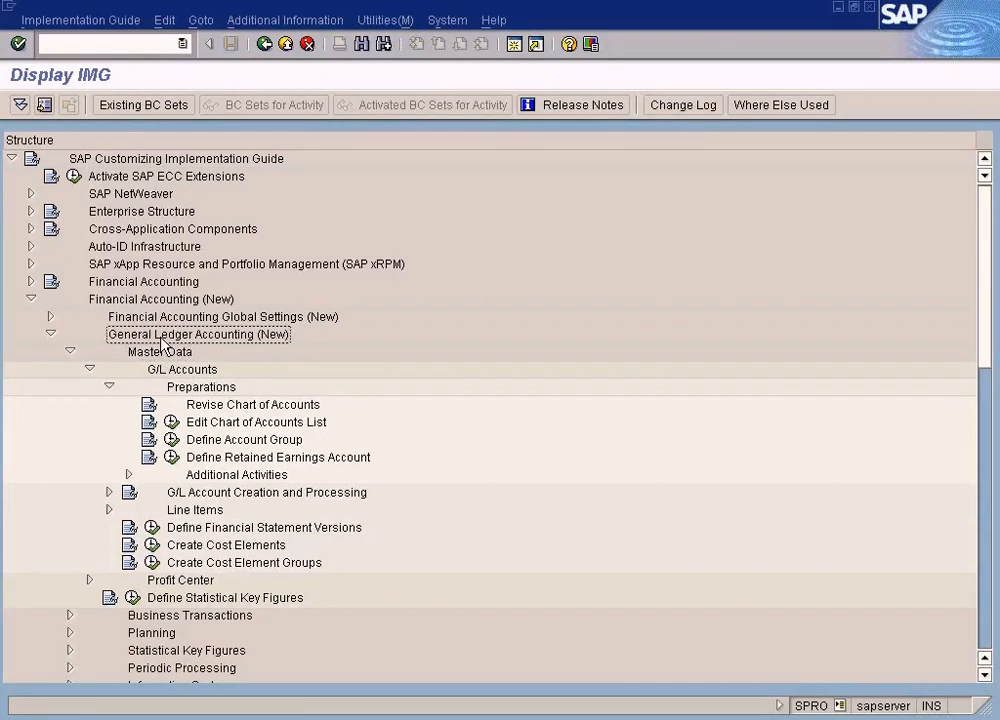
{"action": "left_click", "coordinate": [172, 440]}
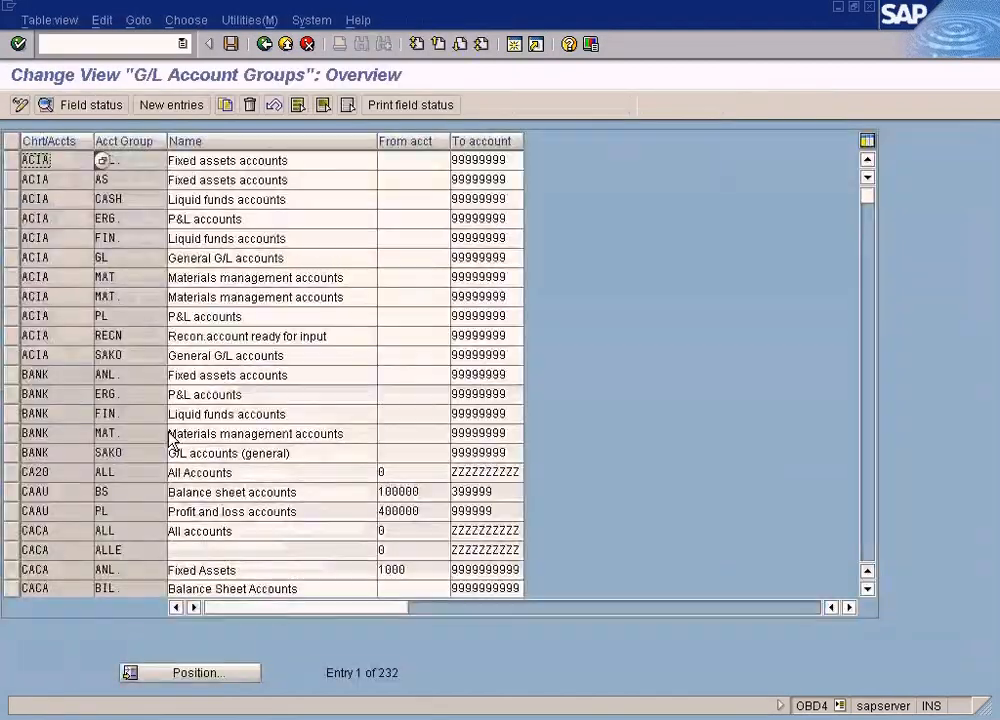
Step: Position the G/L account groups overview at chart of accounts SUN
{"action": "left_click", "coordinate": [207, 676]}
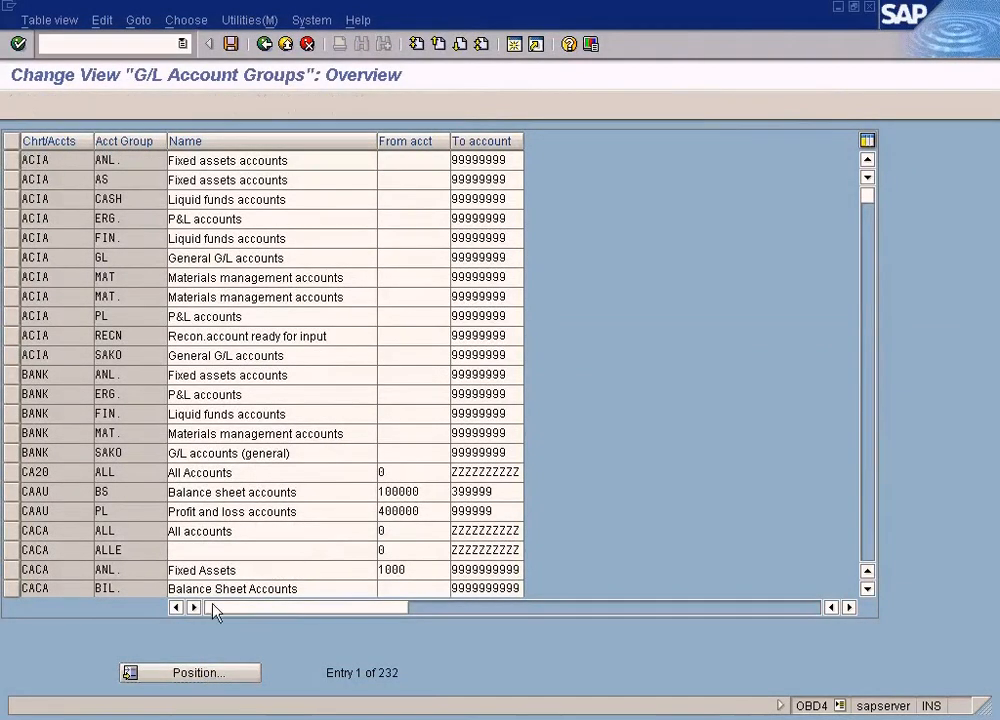
{"action": "type", "text": "sun"}
{"action": "key", "text": "Return"}
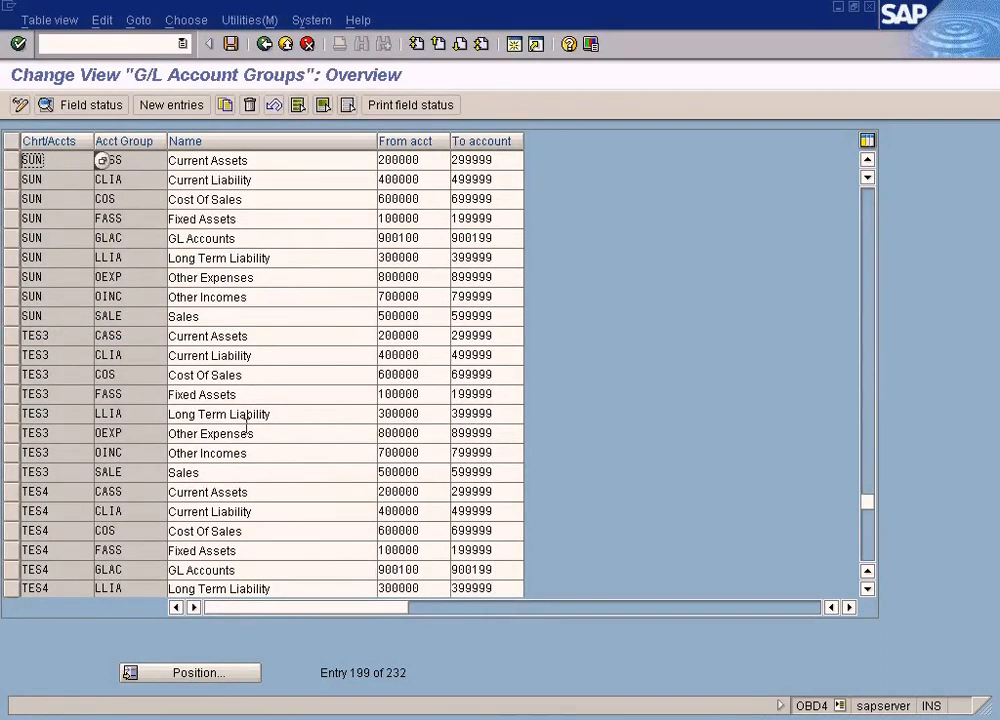
Step: Examine the number range of the Other Incomes account group in chart of accounts SUN and return to the FS00 session
{"action": "left_click", "coordinate": [258, 377]}
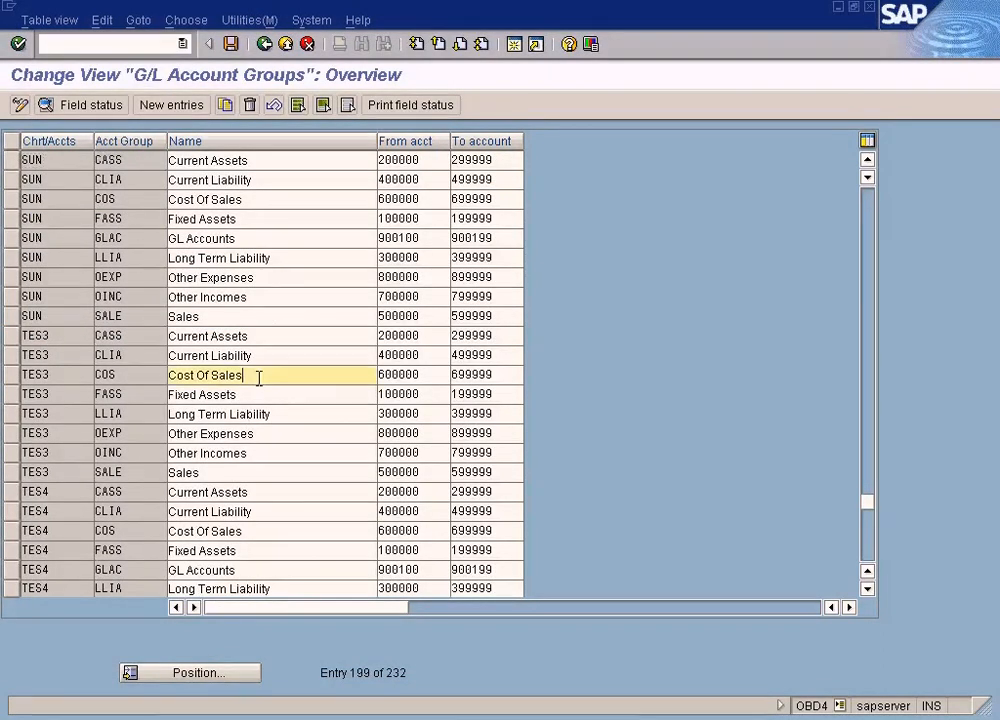
{"action": "left_click", "coordinate": [268, 297]}
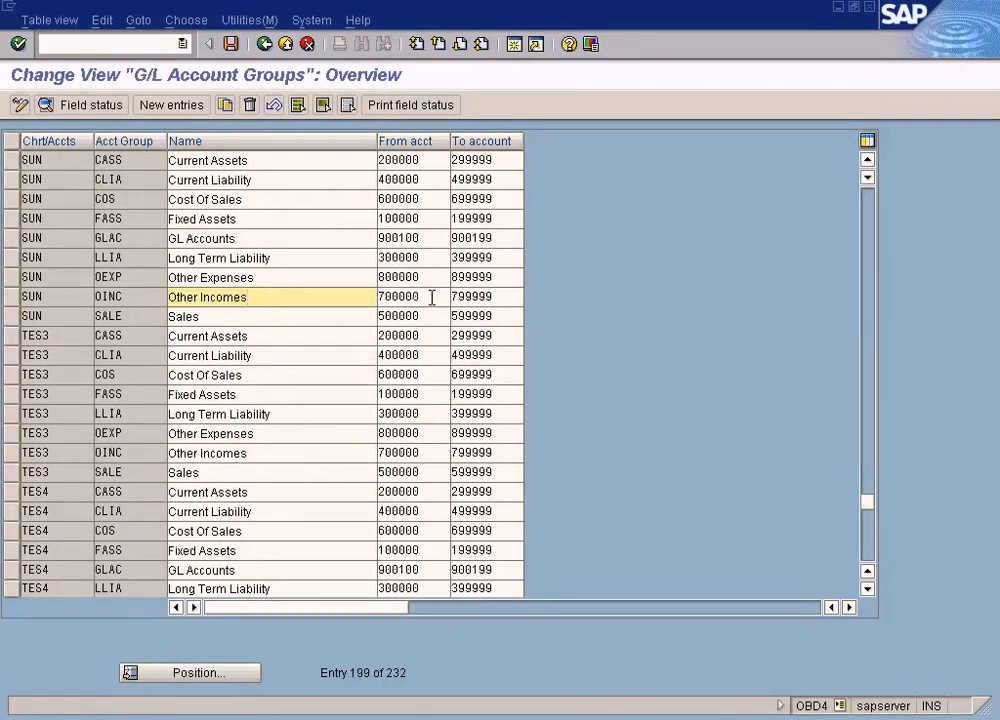
{"action": "left_click_drag", "start_coordinate": [432, 297], "coordinate": [318, 297]}
{"action": "left_click", "coordinate": [480, 296]}
{"action": "left_click", "coordinate": [432, 296]}
{"action": "left_click_drag", "start_coordinate": [409, 291], "coordinate": [280, 294]}
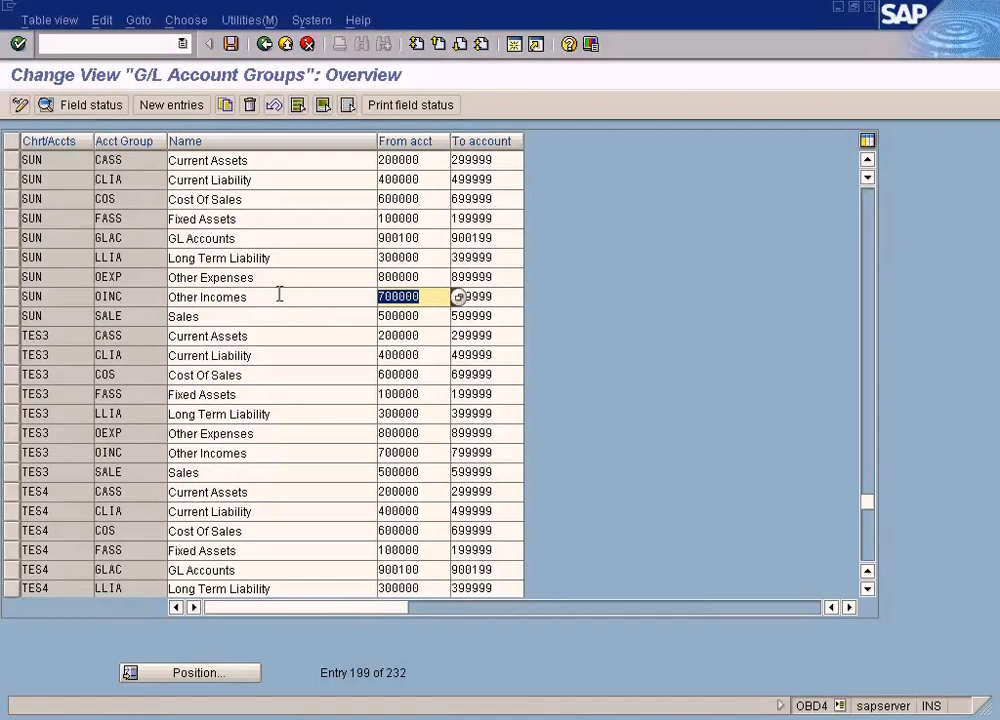
{"action": "key", "text": "Left"}
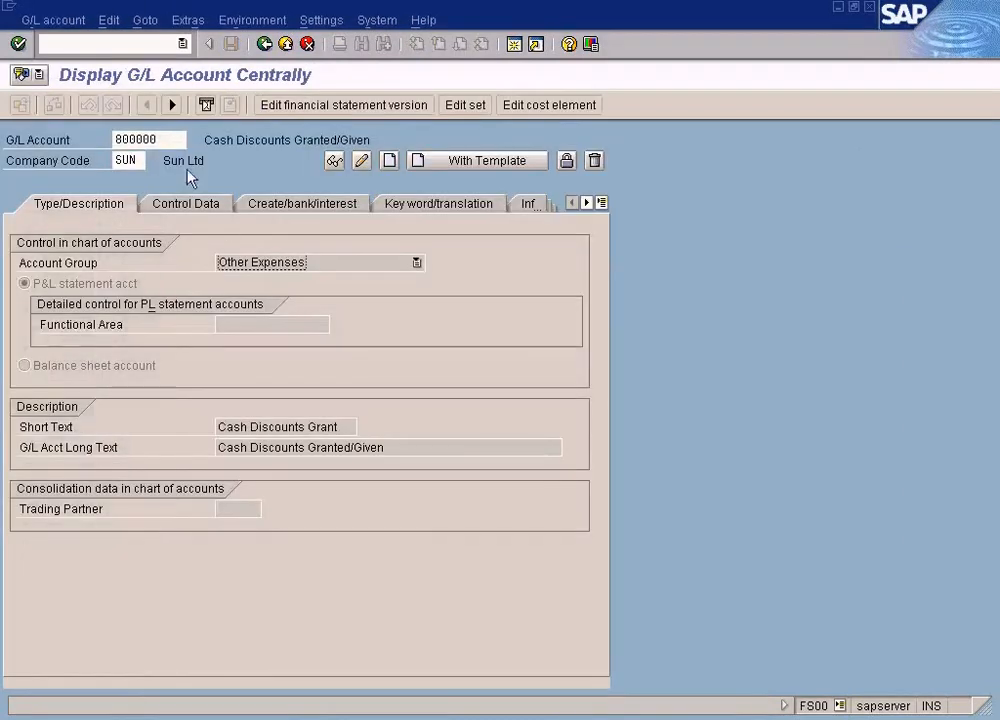
Step: List the existing G/L accounts of company code SUN to check the numbers in use, and close the list without choosing
{"action": "left_click", "coordinate": [186, 140]}
{"action": "left_click", "coordinate": [195, 141]}
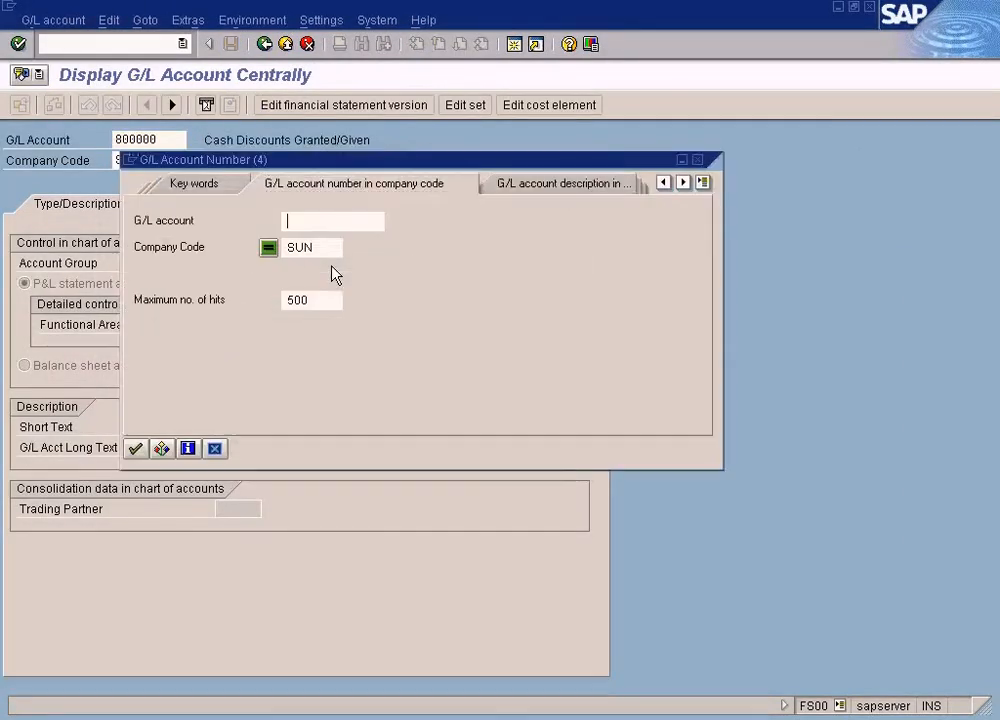
{"action": "left_click", "coordinate": [134, 449]}
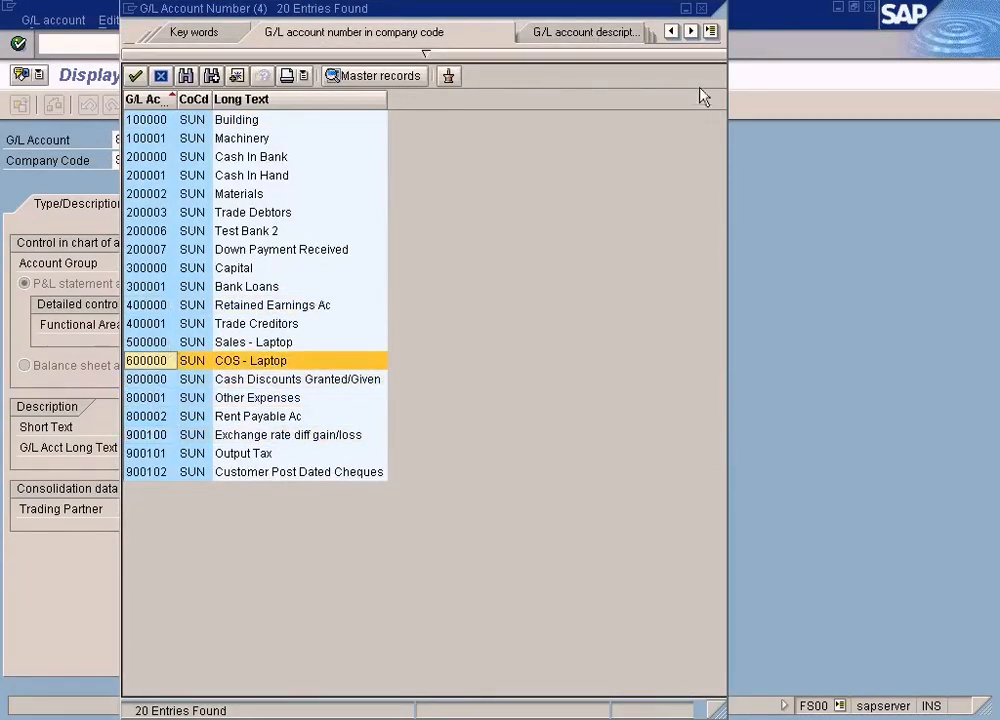
{"action": "left_click", "coordinate": [703, 9]}
Step: Replace the G/L account number with 700000 for company code SUN and check whether the account exists
{"action": "left_click", "coordinate": [161, 136]}
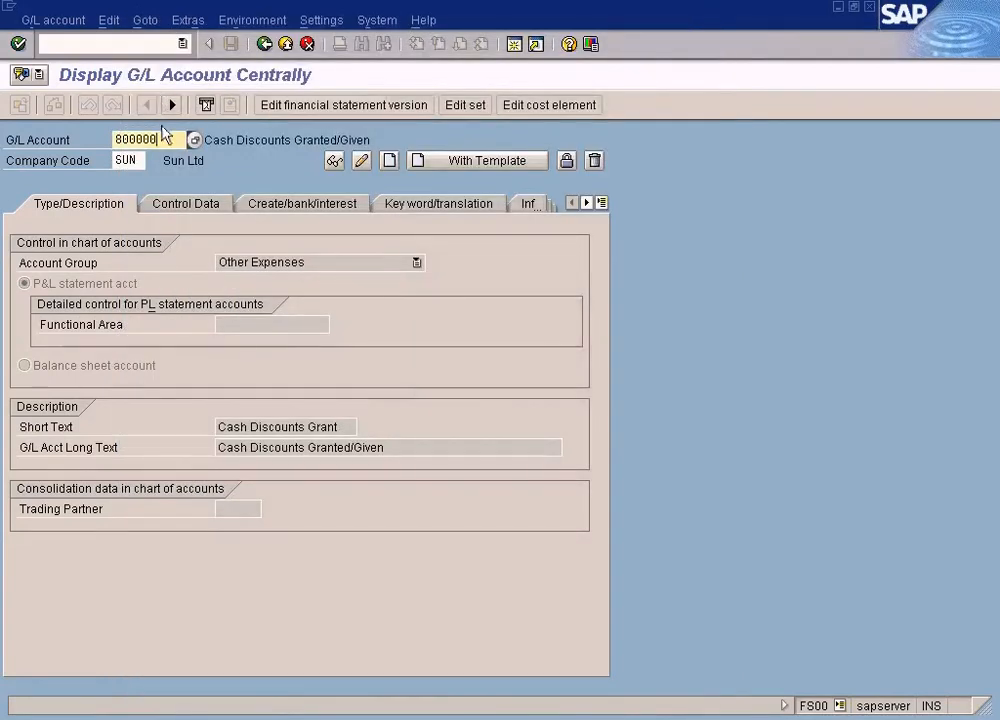
{"action": "key", "text": "BackSpace"}
{"action": "key", "text": "BackSpace"}
{"action": "key", "text": "BackSpace"}
{"action": "key", "text": "BackSpace"}
{"action": "key", "text": "BackSpace"}
{"action": "key", "text": "BackSpace"}
{"action": "type", "text": "700000"}
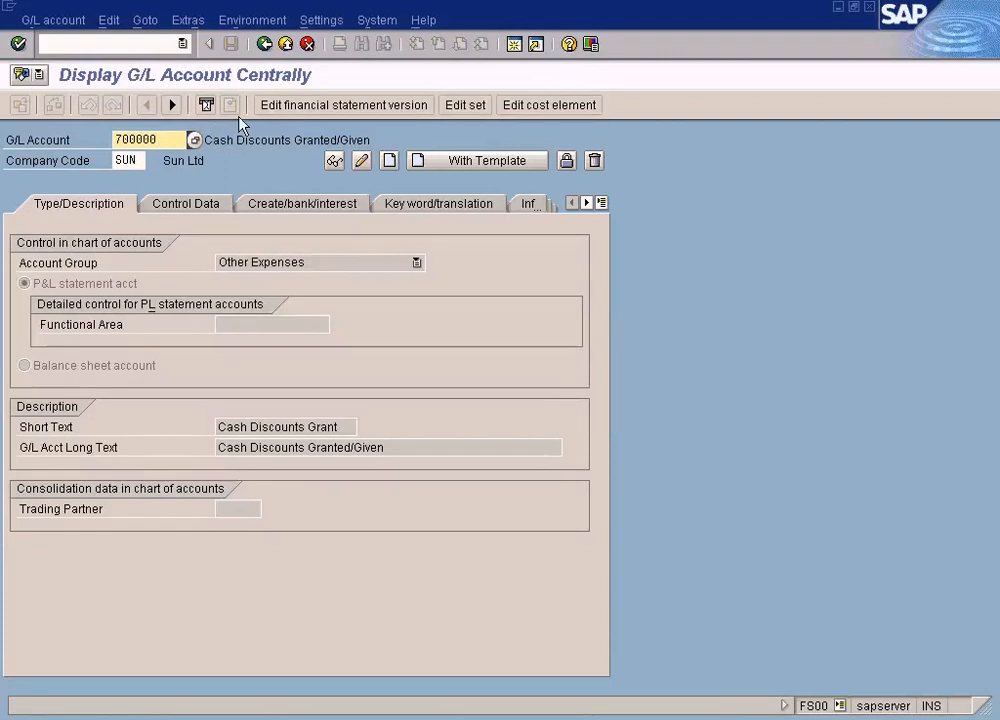
{"action": "key", "text": "Return"}
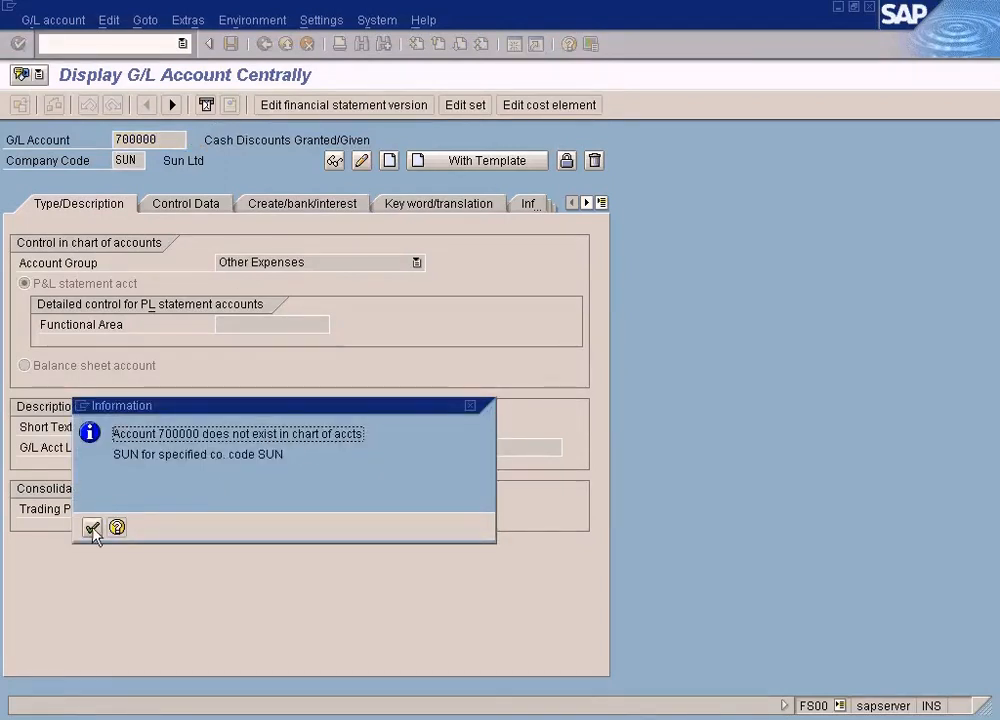
{"action": "key", "text": "Return"}
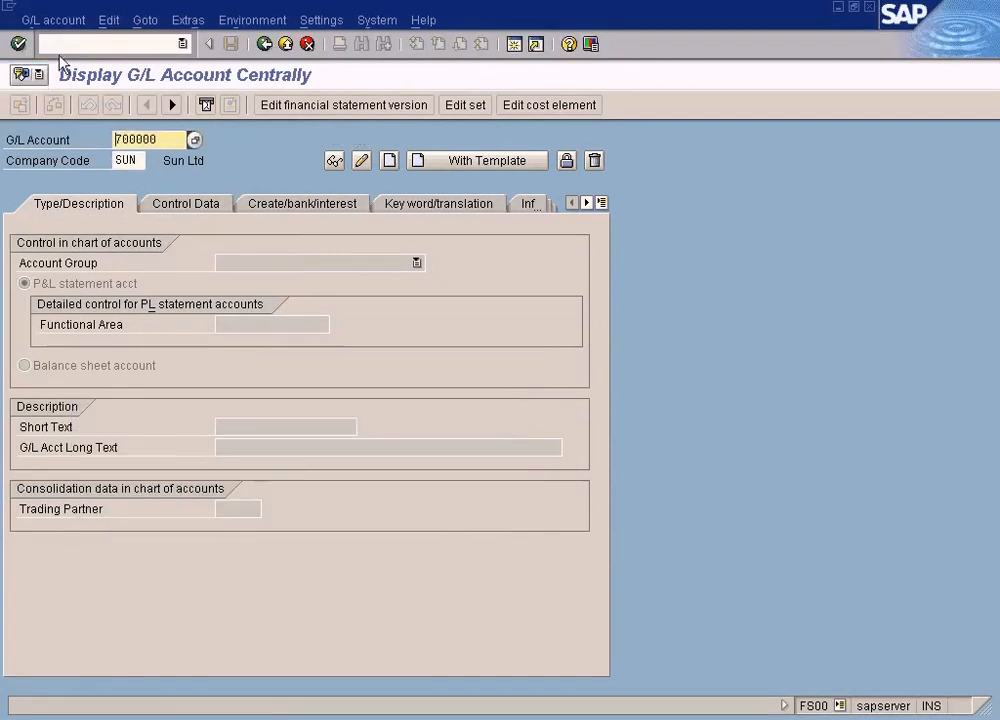
Step: Start creating G/L account 700000 centrally and assign it to the account group Other Incomes
{"action": "left_click", "coordinate": [55, 20]}
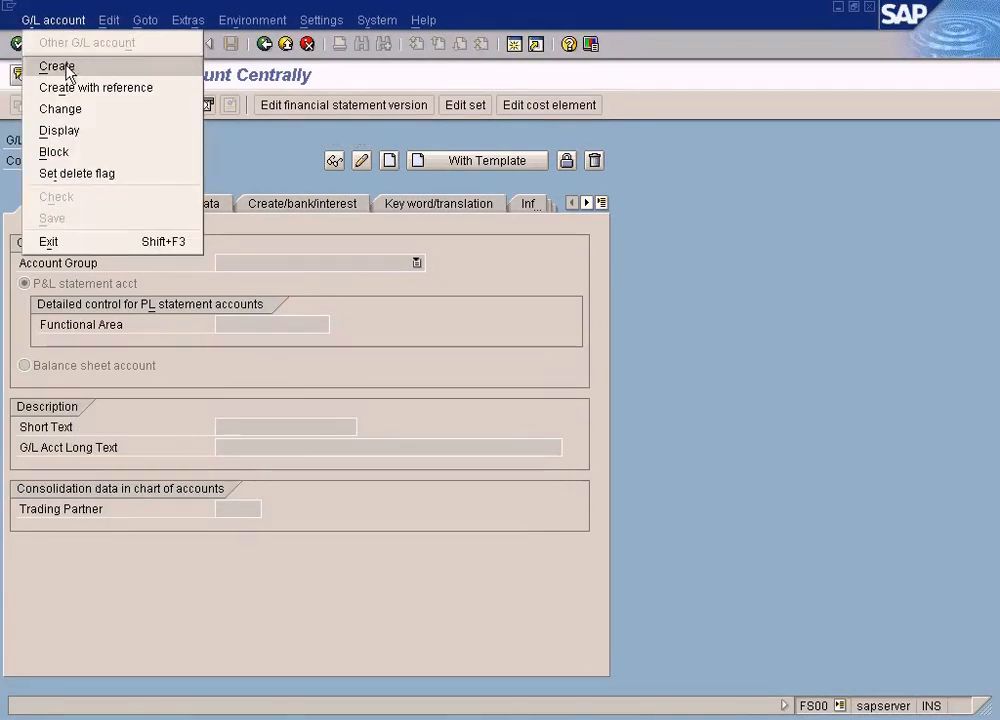
{"action": "left_click", "coordinate": [68, 68]}
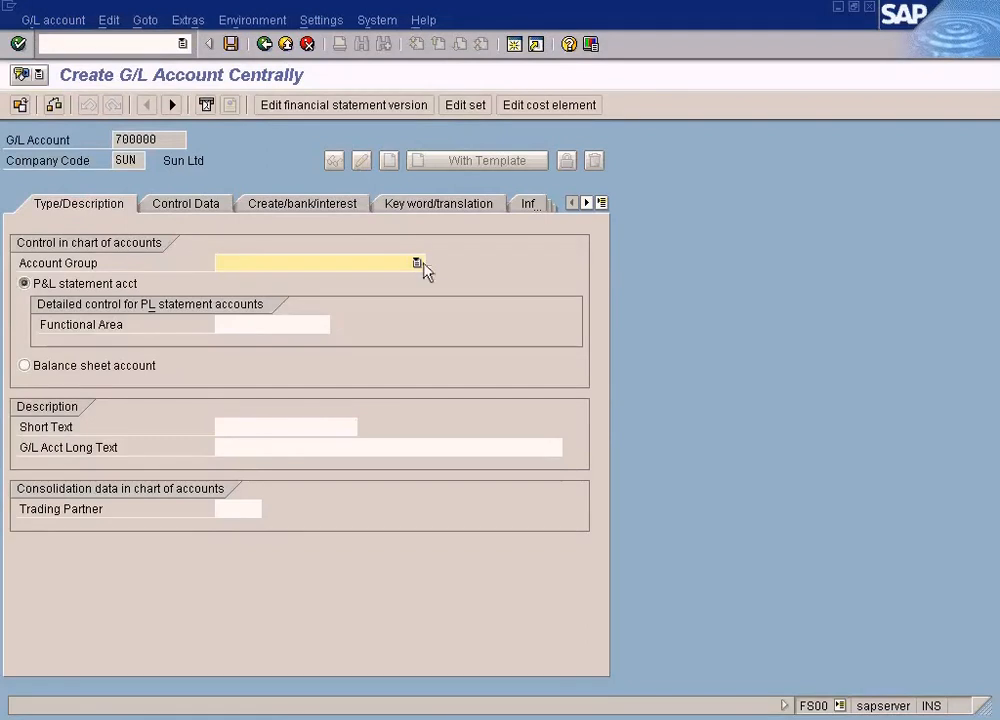
{"action": "left_click", "coordinate": [417, 263]}
{"action": "left_click", "coordinate": [300, 391]}
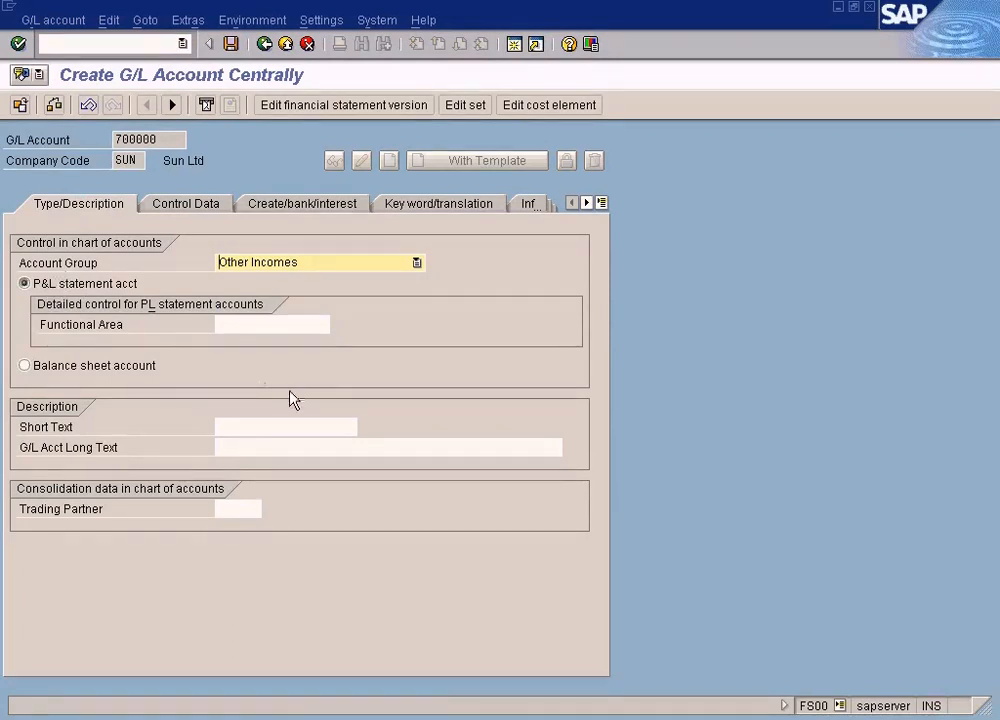
Step: Enter the short text "Cash Discounts Rec" and the G/L account long text "Cash Discounts Received / Taken"
{"action": "left_click", "coordinate": [259, 422]}
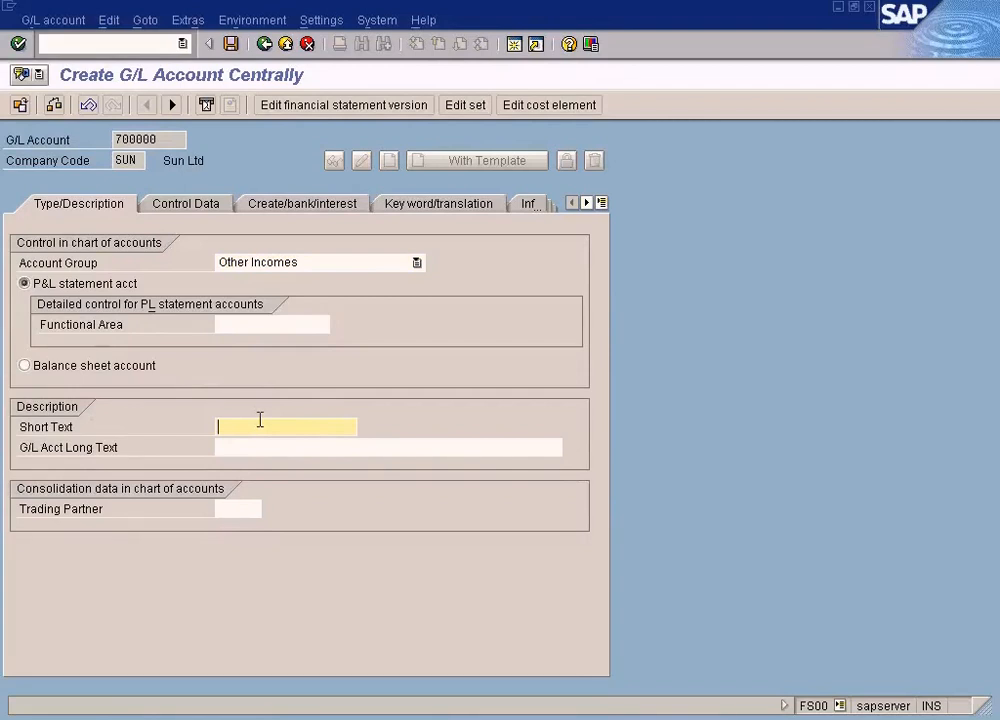
{"action": "type", "text": "Cash "}
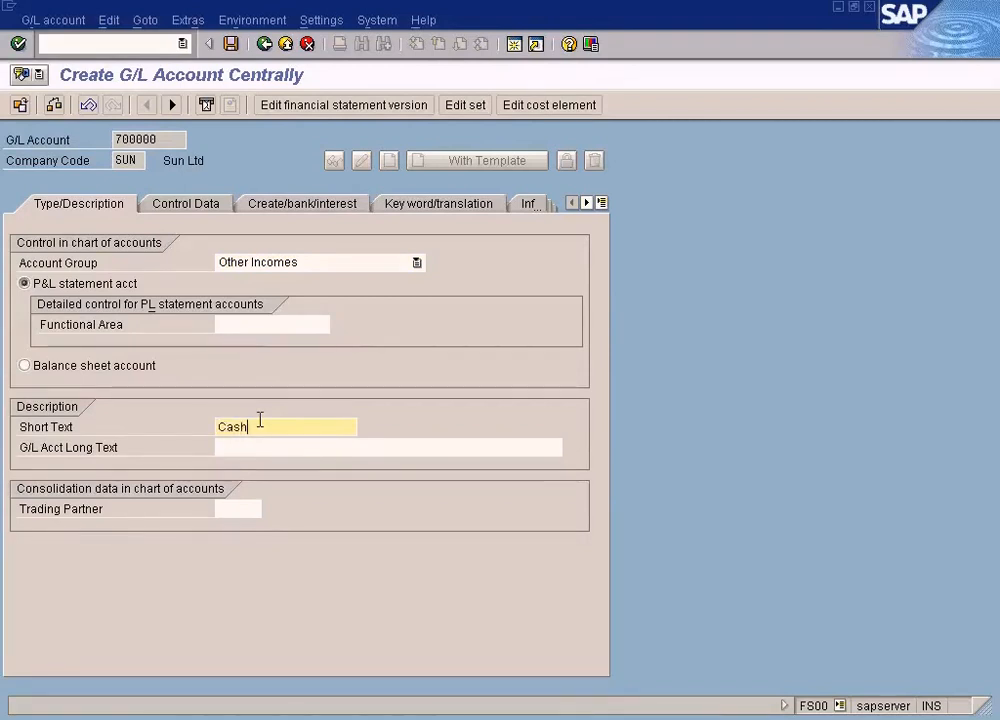
{"action": "type", "text": "Dsico"}
{"action": "key", "text": "BackSpace"}
{"action": "key", "text": "BackSpace"}
{"action": "type", "text": "sc"}
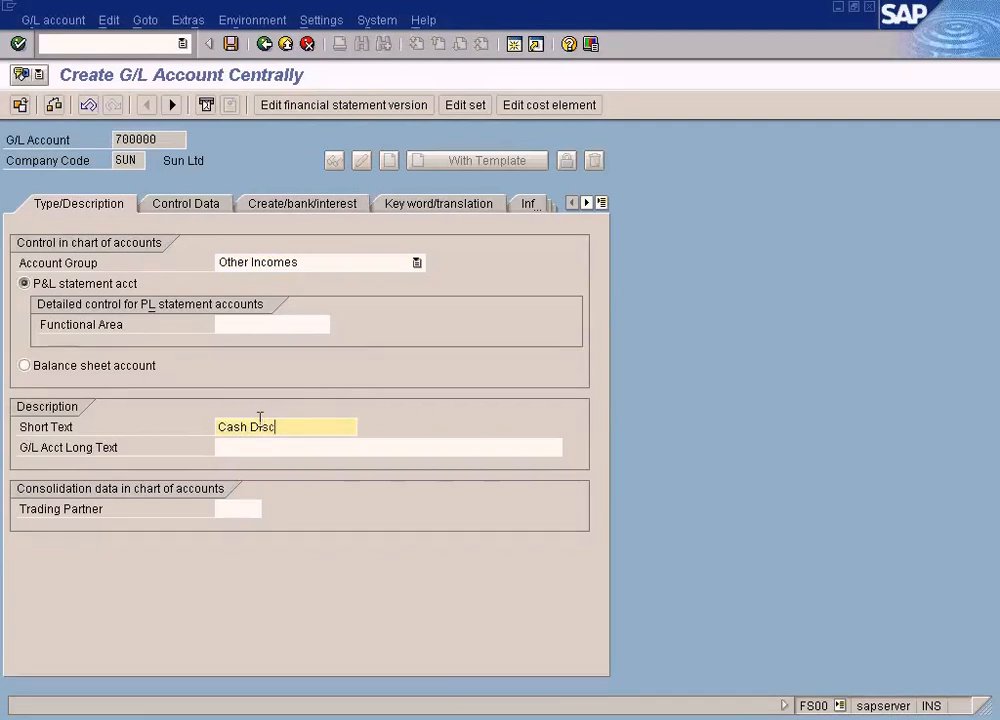
{"action": "type", "text": "ounts Rec"}
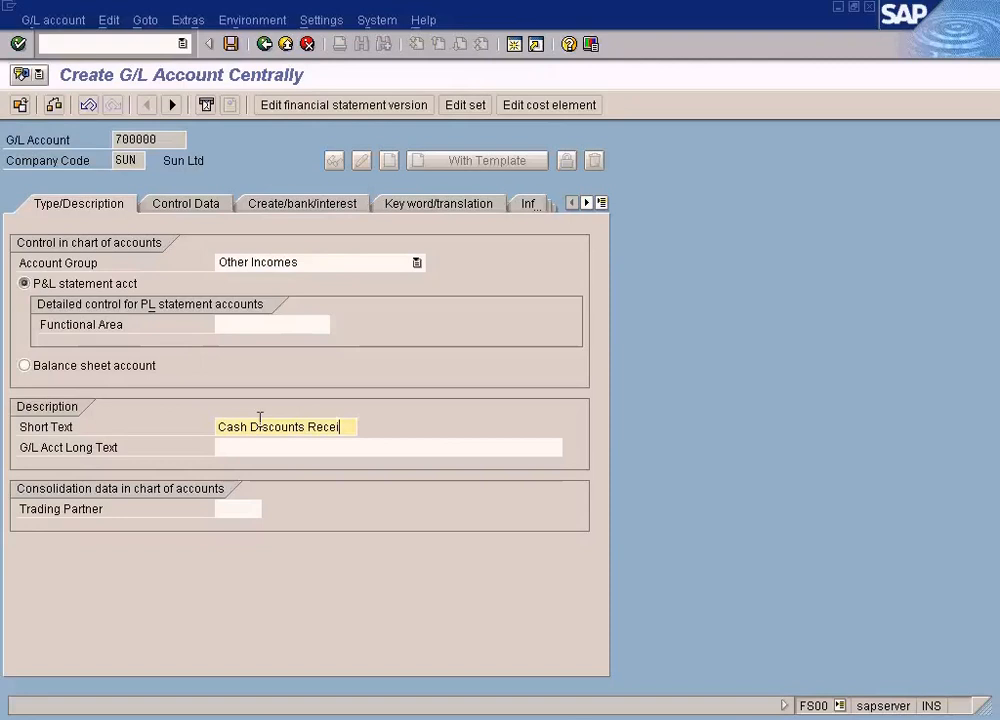
{"action": "key", "text": "Tab"}
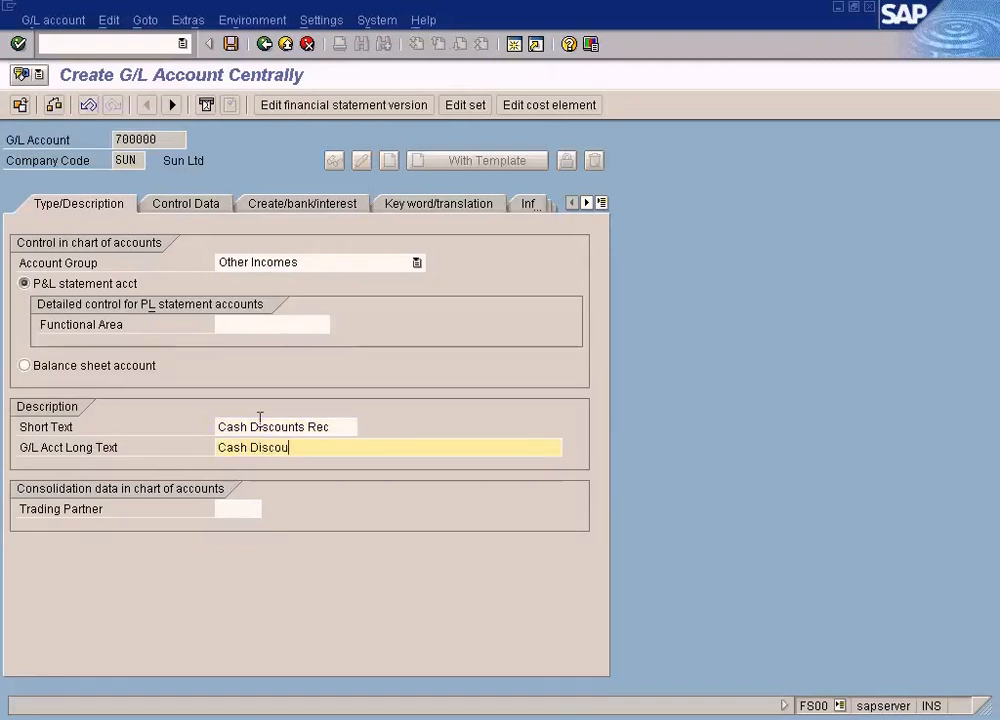
{"action": "type", "text": "Cash Discounts Receive"}
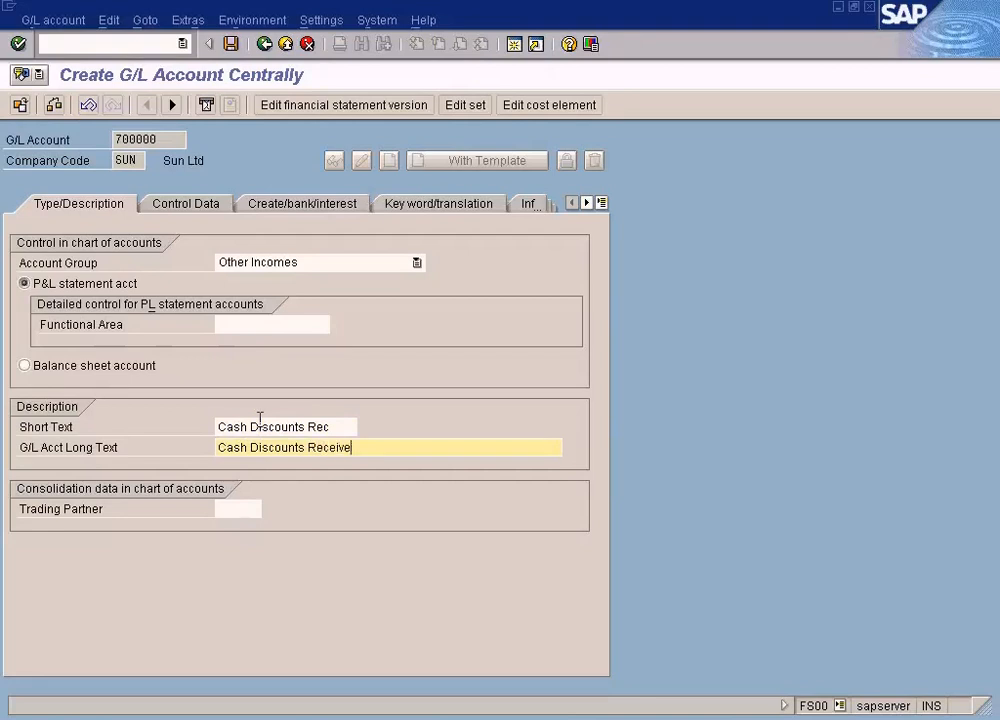
{"action": "type", "text": "d / Taken"}
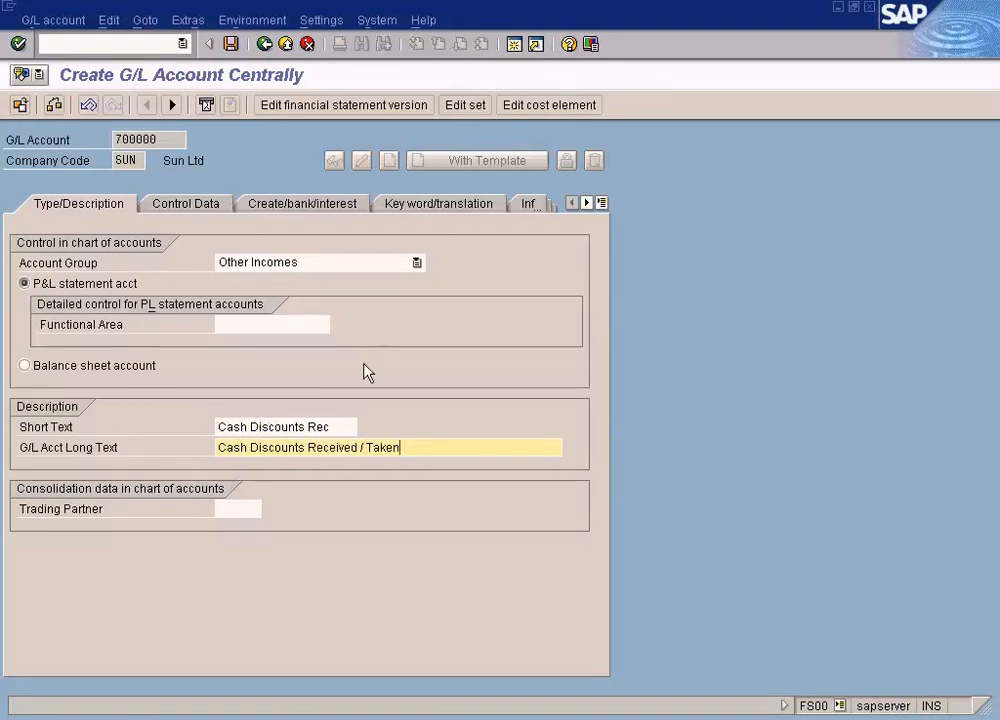
Step: Highlight the word Received in the G/L account long text
{"action": "left_click", "coordinate": [310, 448]}
{"action": "key", "text": "shift+Left"}
{"action": "key", "text": "shift+Left"}
{"action": "key", "text": "shift+Left"}
{"action": "key", "text": "shift+Left"}
{"action": "left_click_drag", "start_coordinate": [309, 447], "coordinate": [346, 448]}
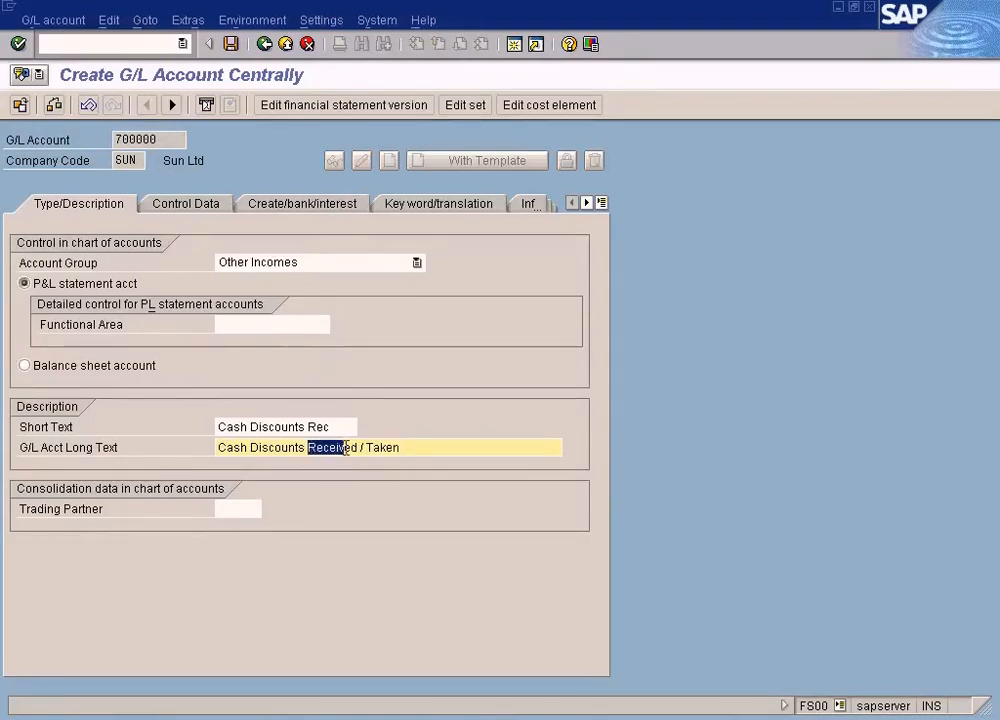
Step: Set the field status group of G/L account 700000 to G029 Revenue accounts and save the account
{"action": "left_click", "coordinate": [282, 205]}
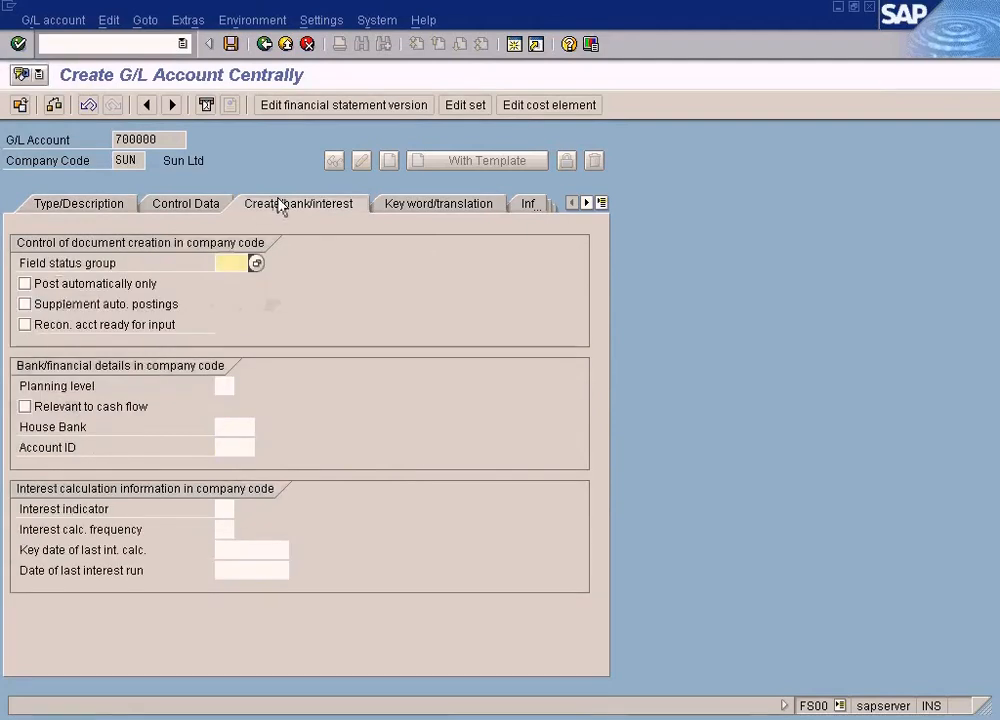
{"action": "left_click", "coordinate": [258, 272]}
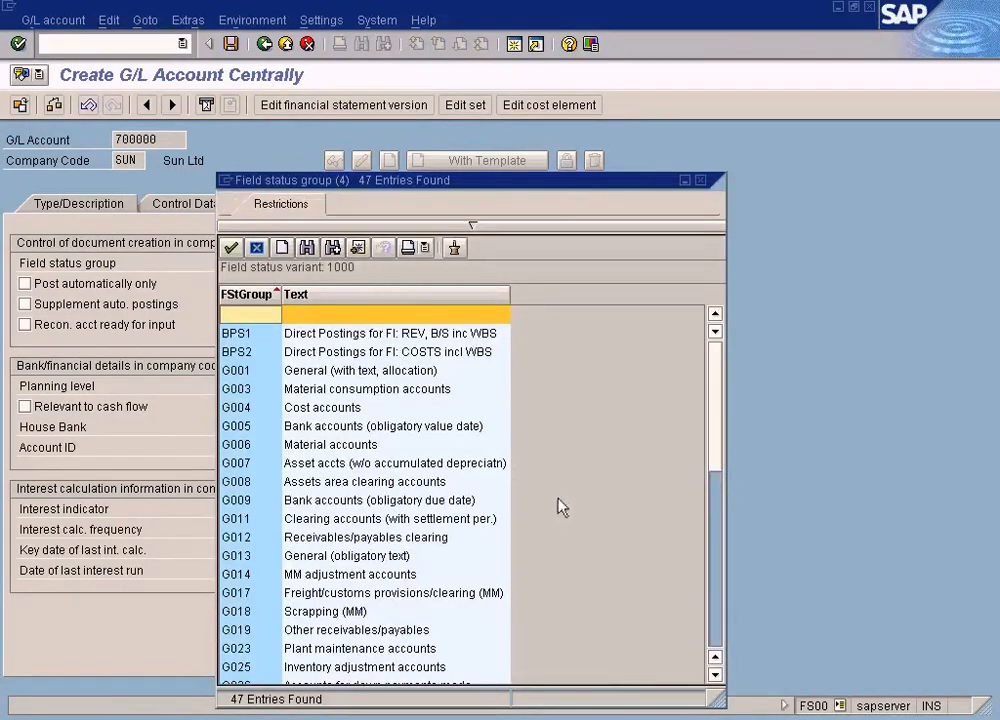
{"action": "left_click", "coordinate": [714, 617]}
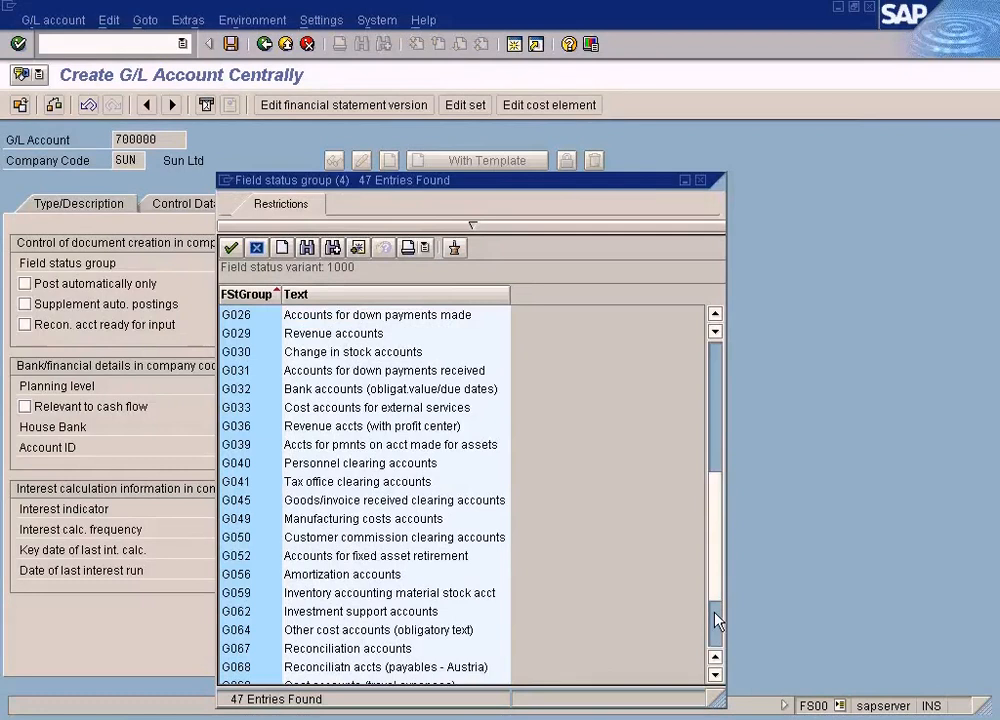
{"action": "left_click", "coordinate": [365, 342]}
{"action": "double_click", "coordinate": [311, 340]}
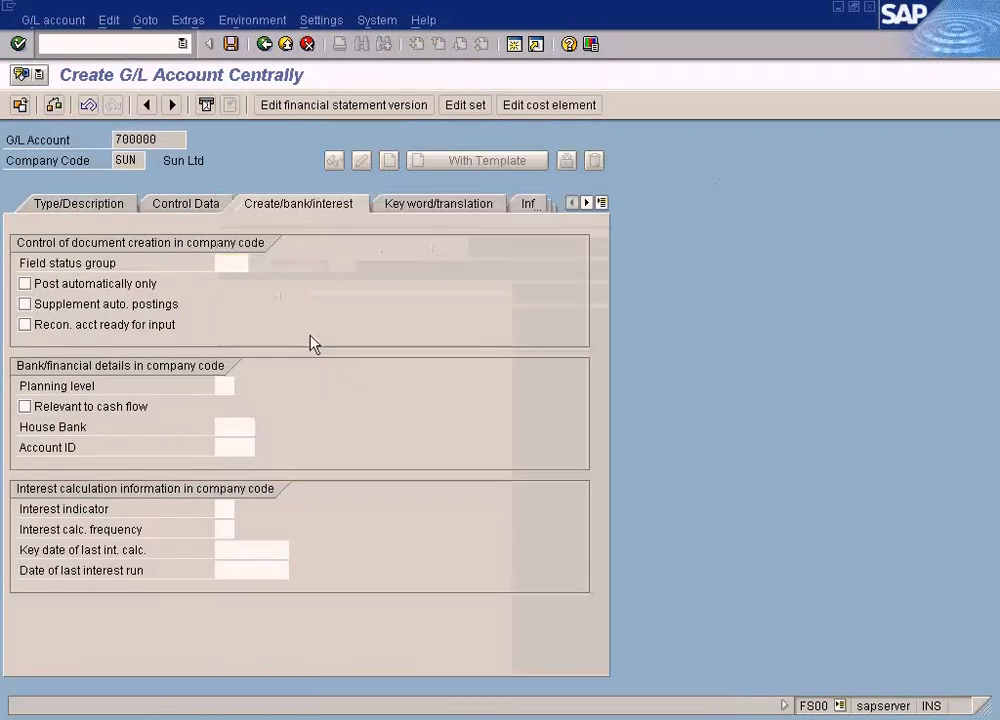
{"action": "left_click", "coordinate": [231, 44]}
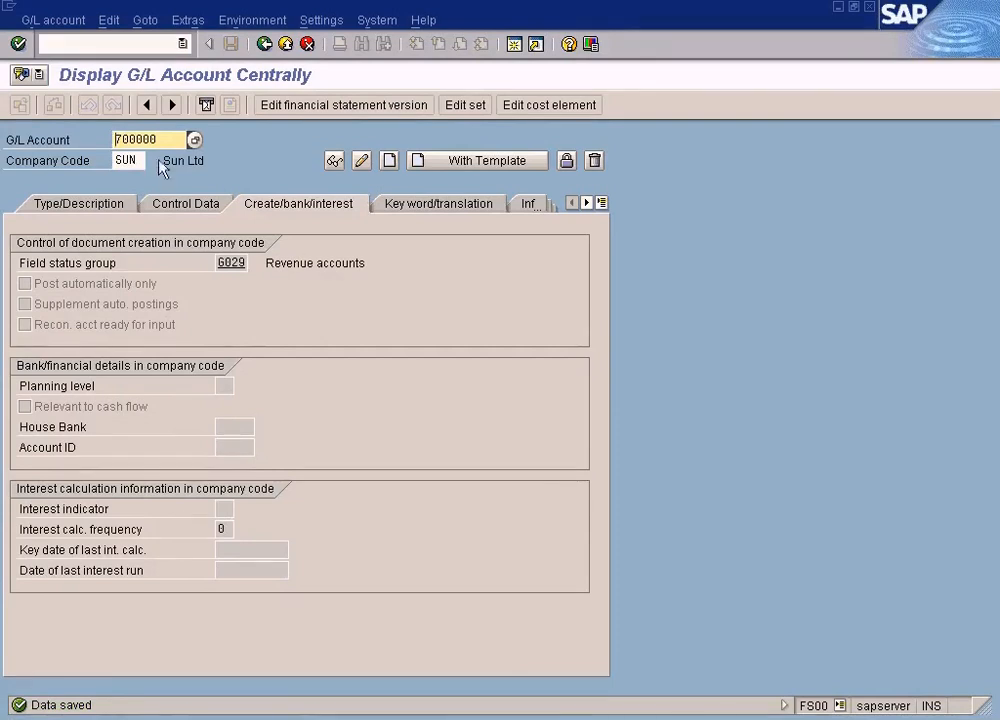
Step: Close the G/L account groups overview and the G/L account display to return to the Cash discount received account assignment
{"action": "left_click_drag", "start_coordinate": [160, 139], "coordinate": [79, 138]}
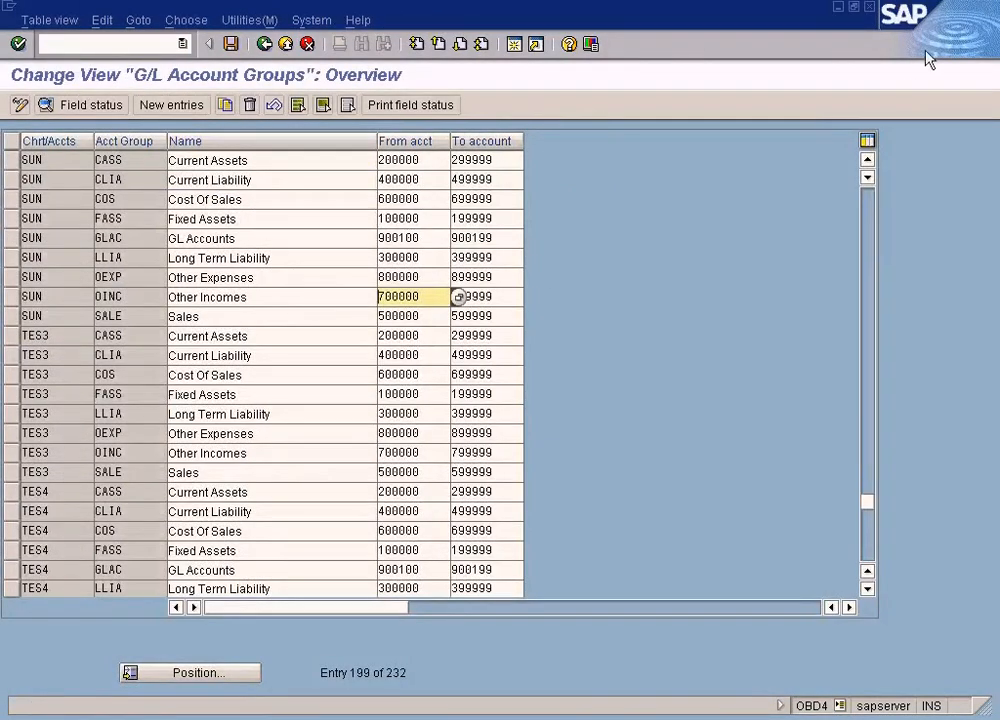
{"action": "left_click", "coordinate": [870, 8]}
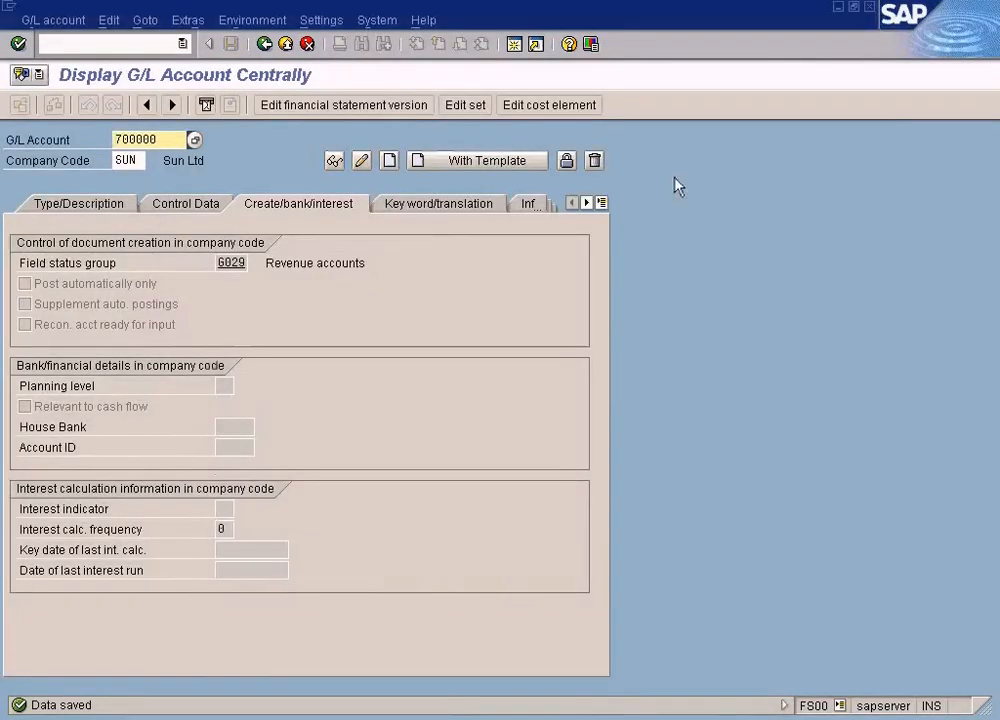
{"action": "left_click", "coordinate": [870, 9]}
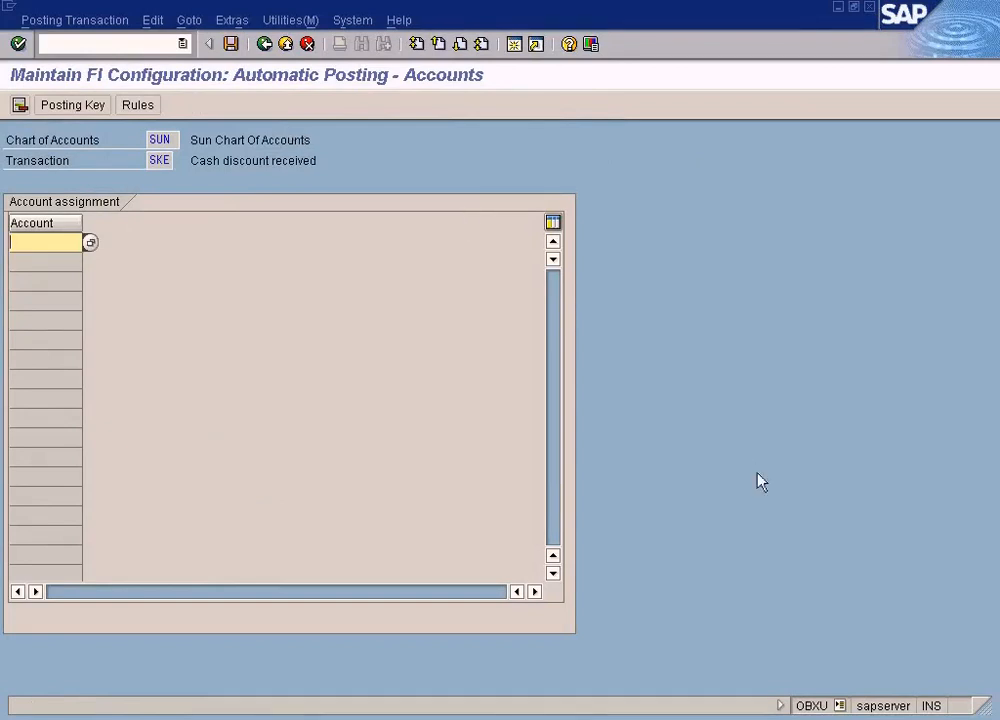
Step: Assign G/L account 700000 to the Cash discount received transaction in chart of accounts SUN, save, and return to the Implementation Guide
{"action": "left_click", "coordinate": [89, 244]}
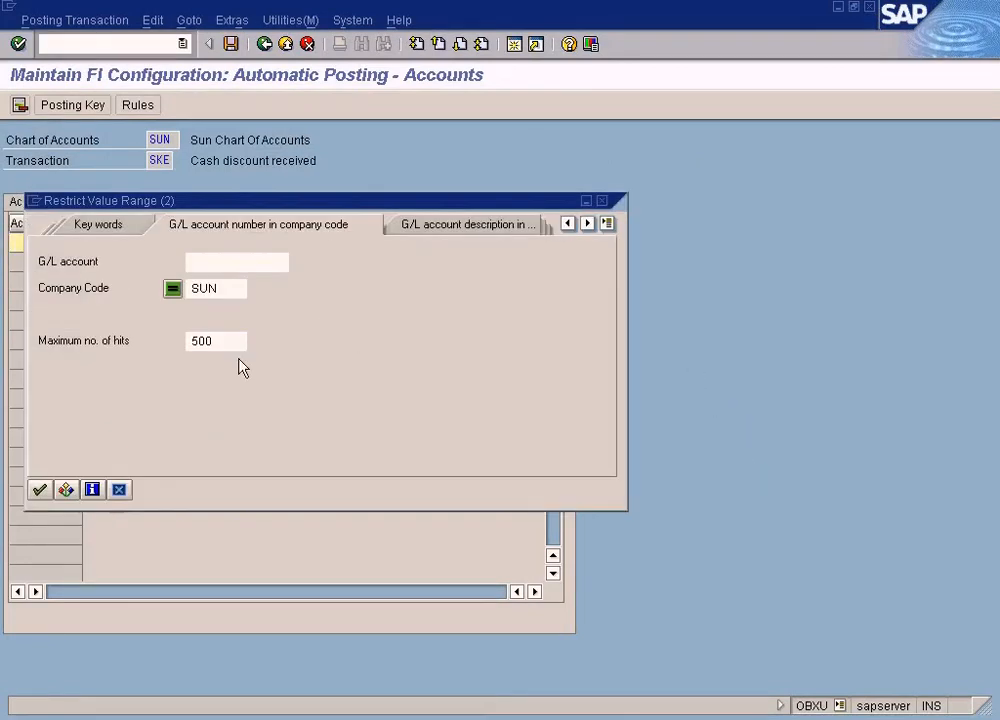
{"action": "left_click", "coordinate": [40, 490]}
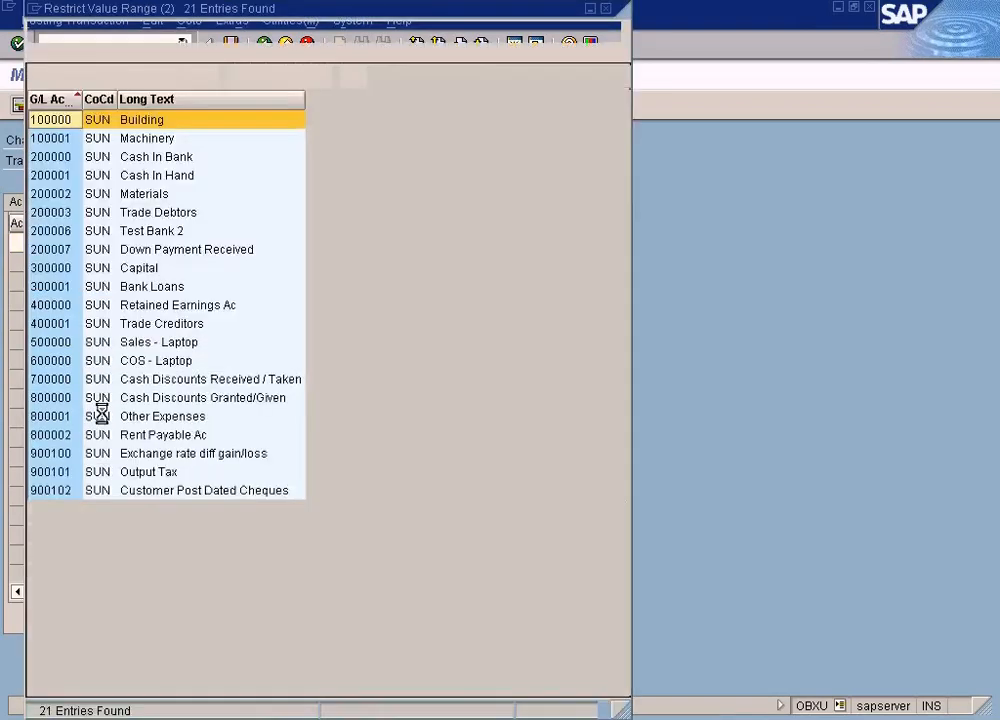
{"action": "left_click", "coordinate": [57, 382]}
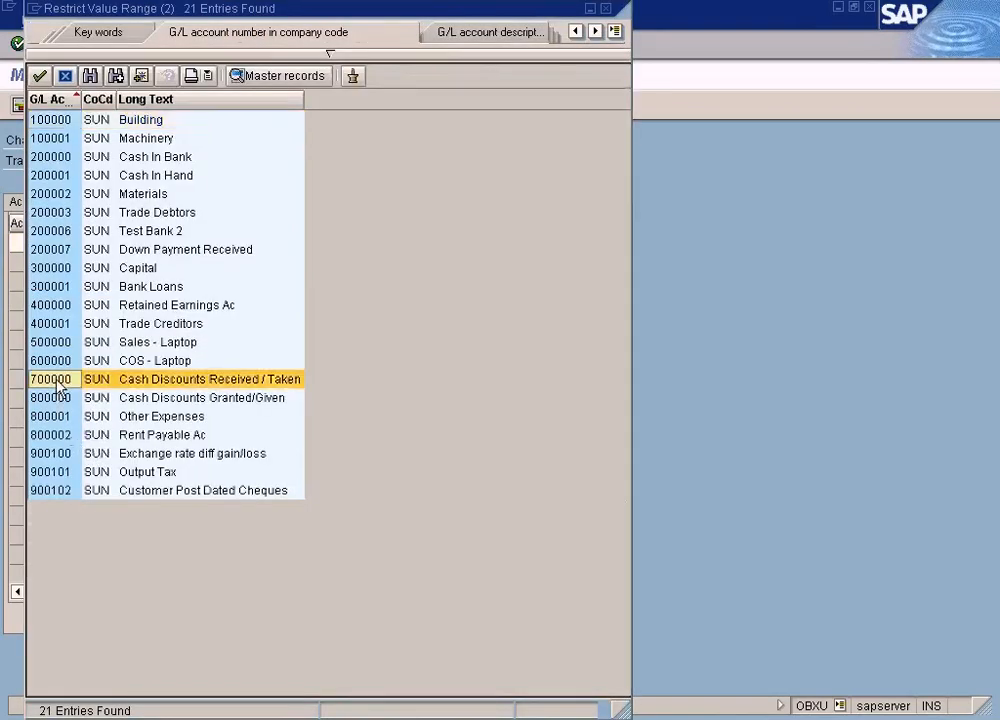
{"action": "double_click", "coordinate": [197, 386]}
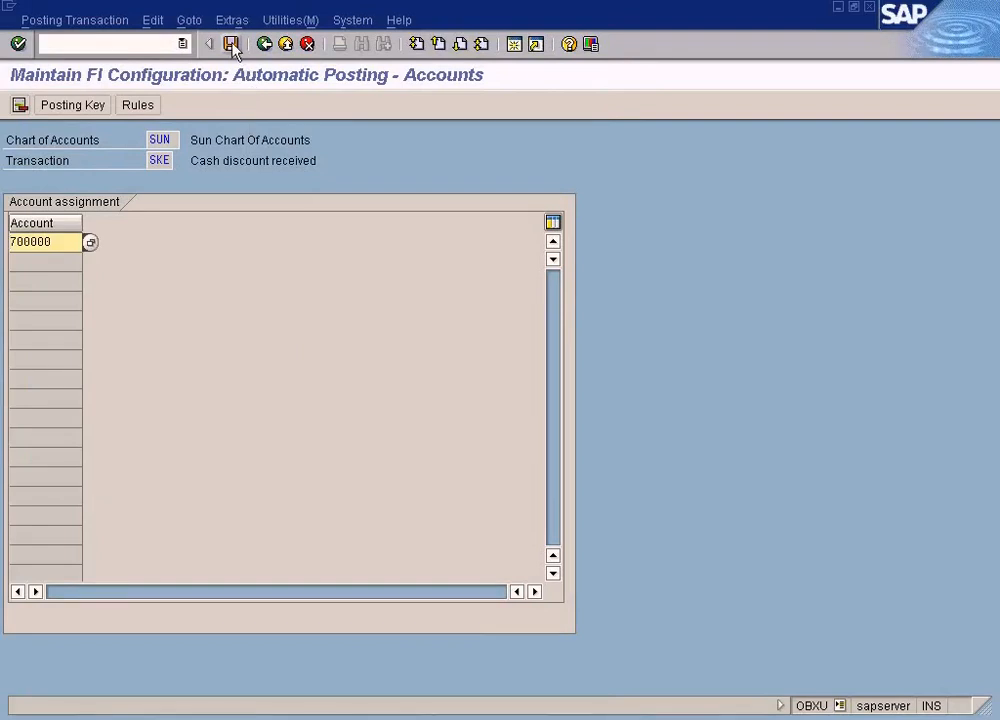
{"action": "left_click", "coordinate": [230, 43]}
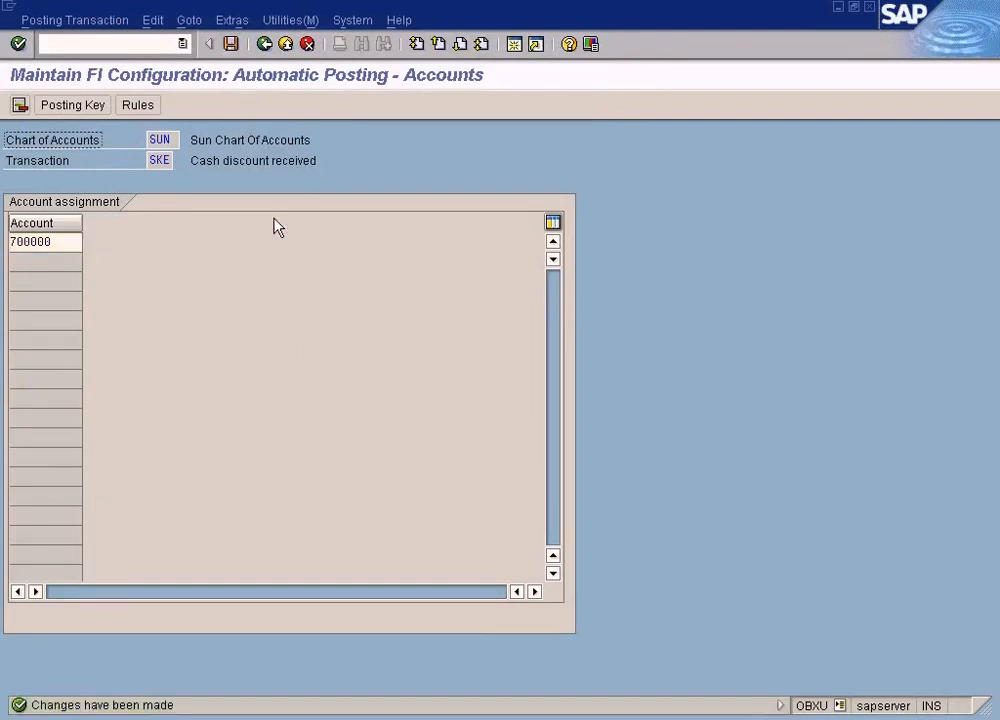
{"action": "left_click", "coordinate": [292, 44]}
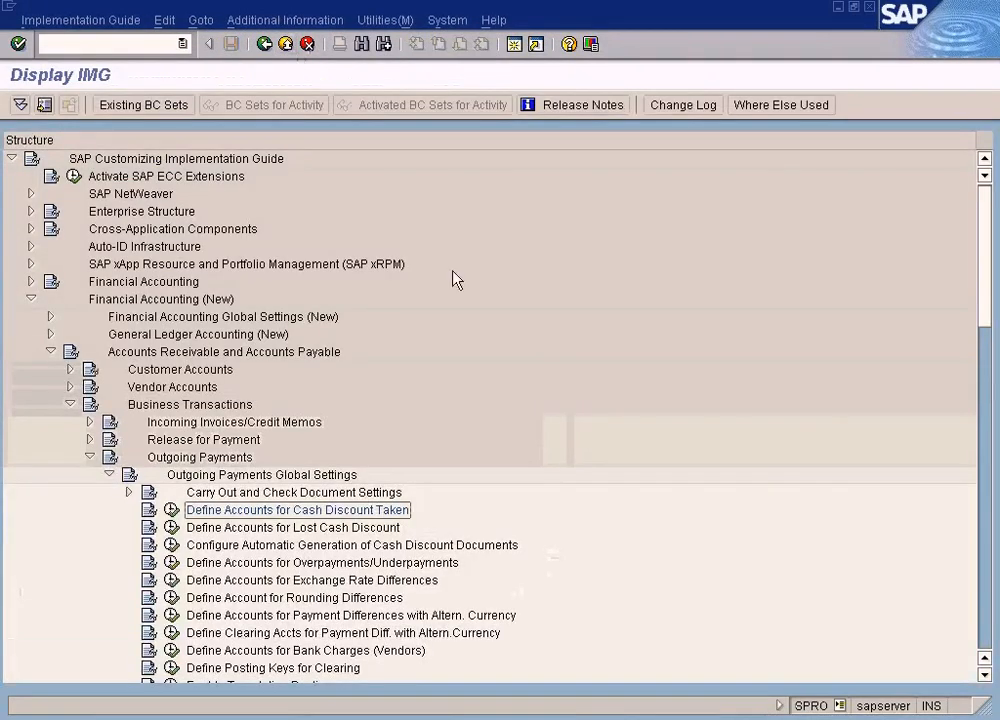
Step: Switch to the Discounts Received.JPG image in Paint and mark the Debit Discount Received / Taken line
{"action": "left_click", "coordinate": [508, 718]}
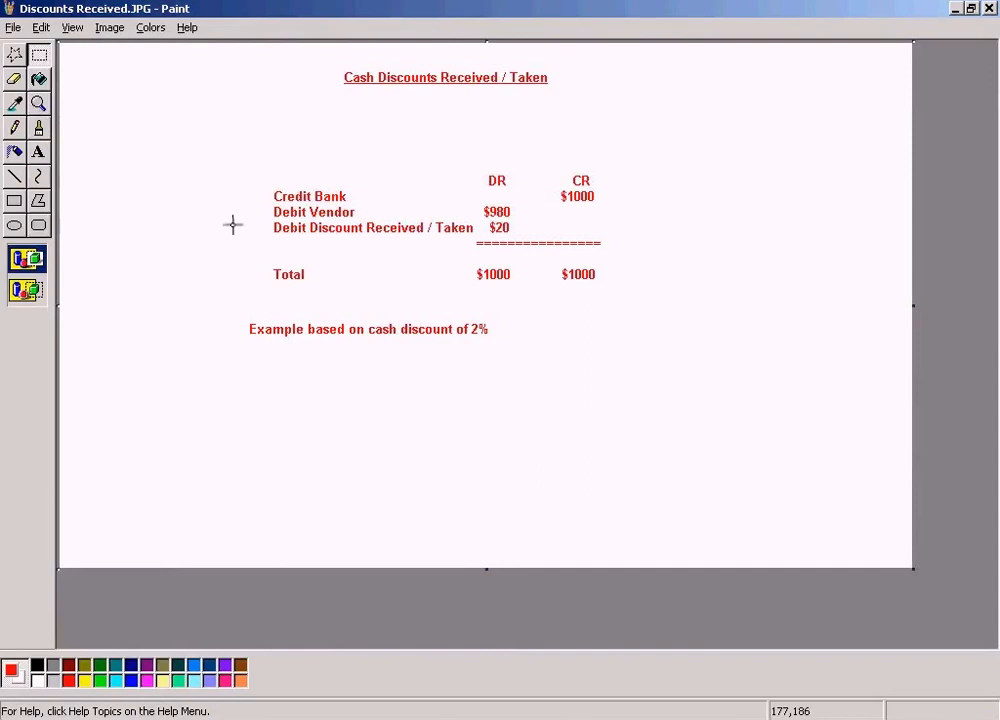
{"action": "left_click_drag", "start_coordinate": [233, 217], "coordinate": [582, 240]}
Step: Switch to the SAP Terms of Payment session, exit to the Implementation Guide and collapse the Incoming Invoices/Credit Memos node
{"action": "left_click", "coordinate": [515, 718]}
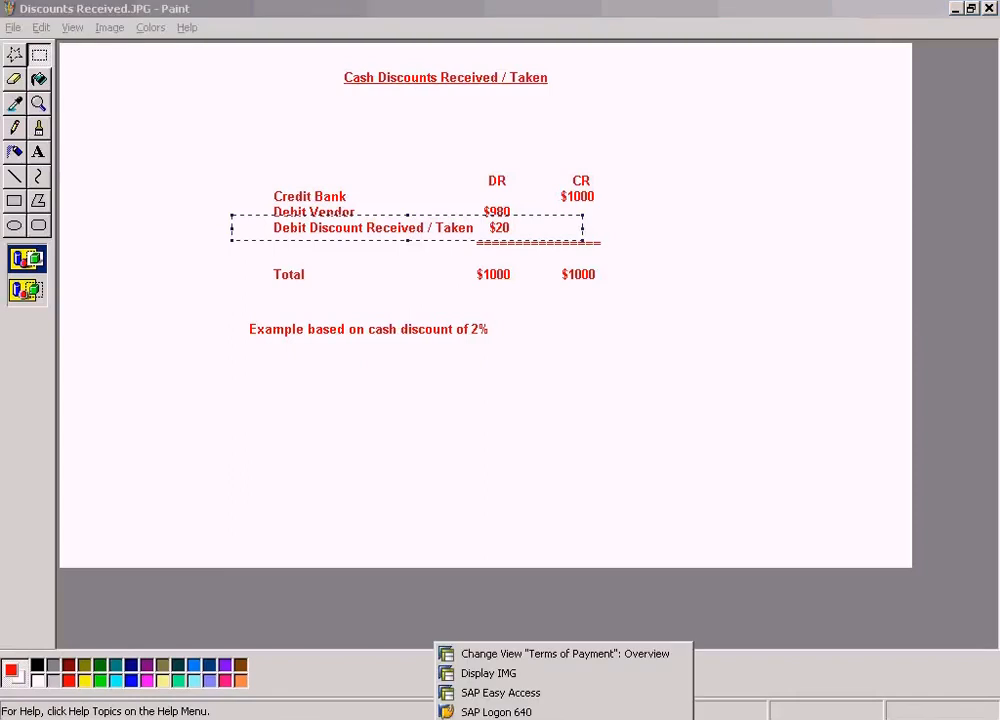
{"action": "left_click", "coordinate": [529, 662]}
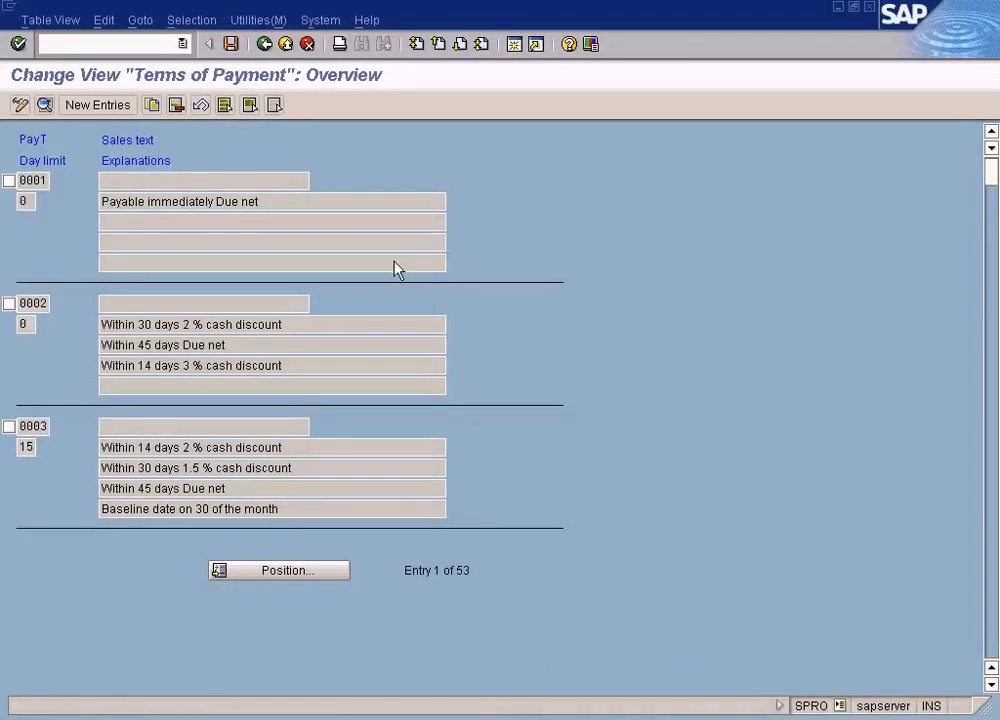
{"action": "left_click", "coordinate": [287, 48]}
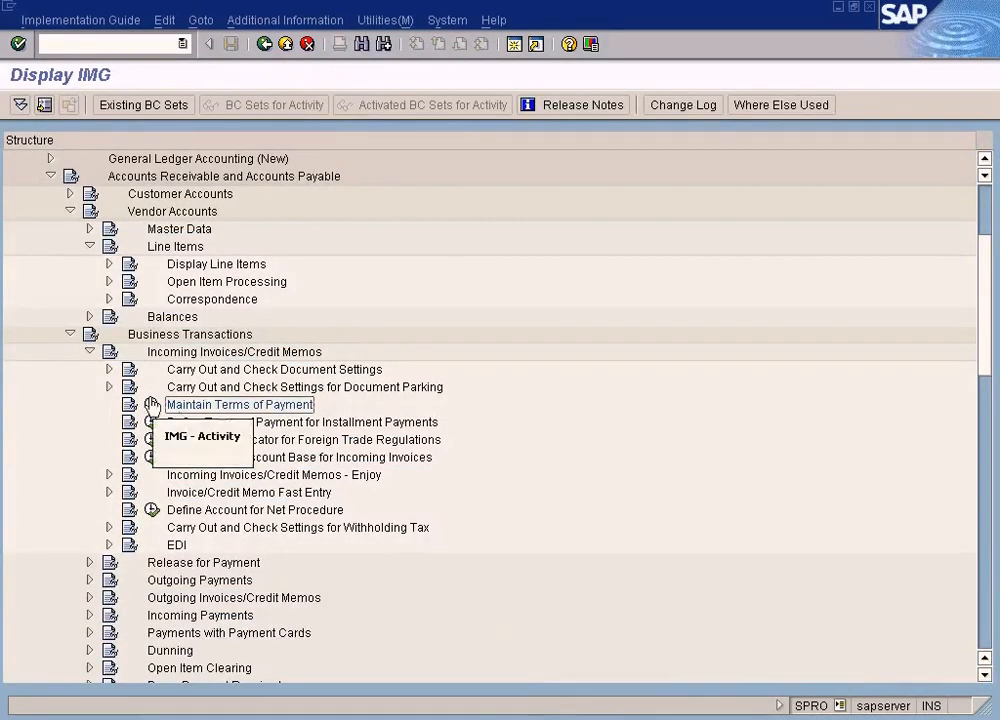
{"action": "left_click", "coordinate": [90, 353]}
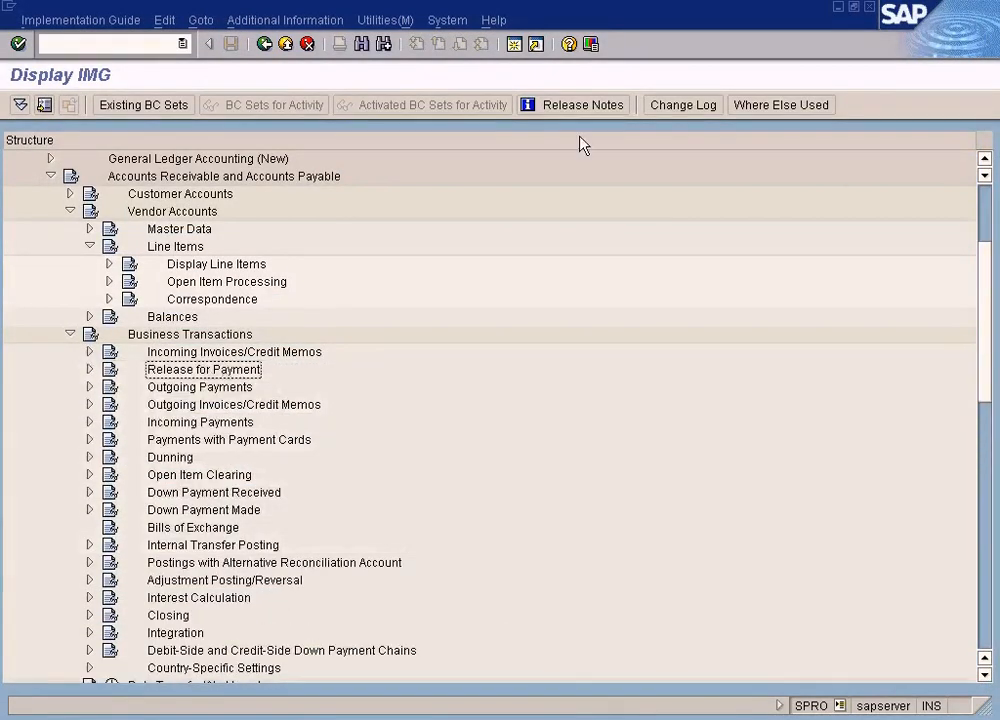
Step: Switch to the other Implementation Guide session and end its transaction with /n to return to SAP Easy Access
{"action": "left_click", "coordinate": [487, 712]}
{"action": "left_click", "coordinate": [493, 673]}
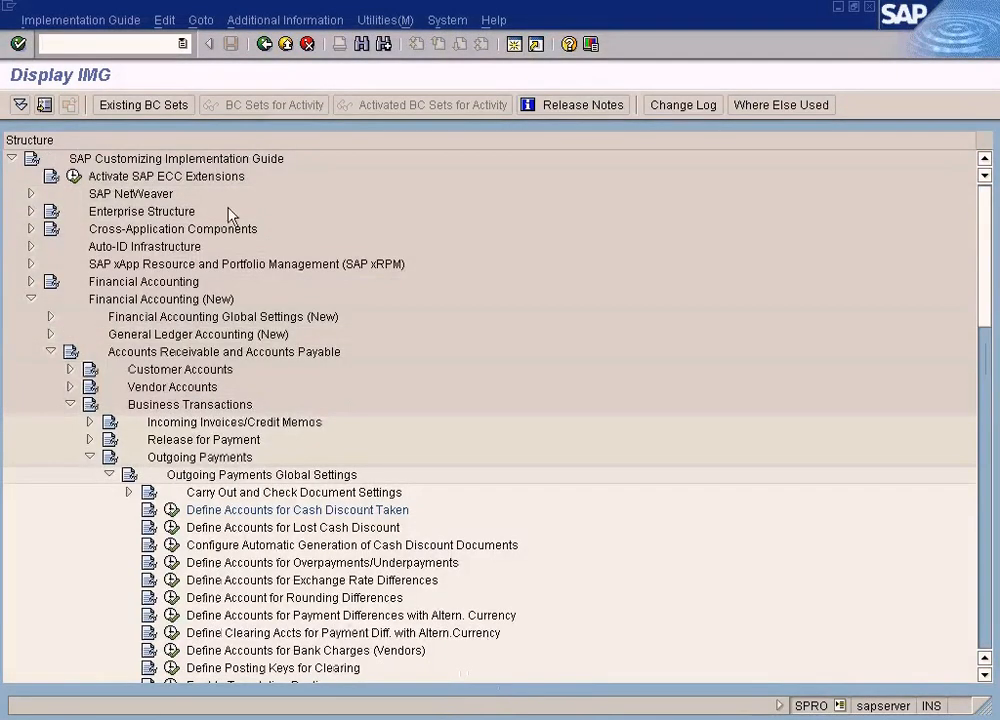
{"action": "type", "text": "/ns"}
{"action": "key", "text": "BackSpace"}
{"action": "key", "text": "Return"}
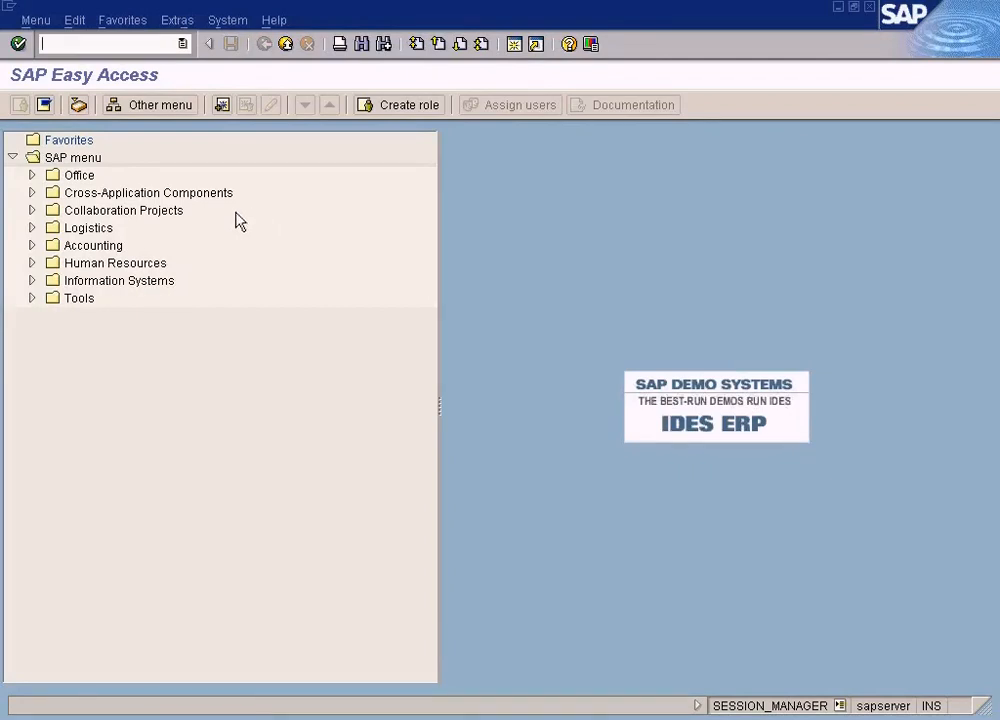
Step: Open the vendor invoice entry transaction under Accounting, Financial Accounting, Accounts Payable, Document Entry
{"action": "left_click", "coordinate": [32, 245]}
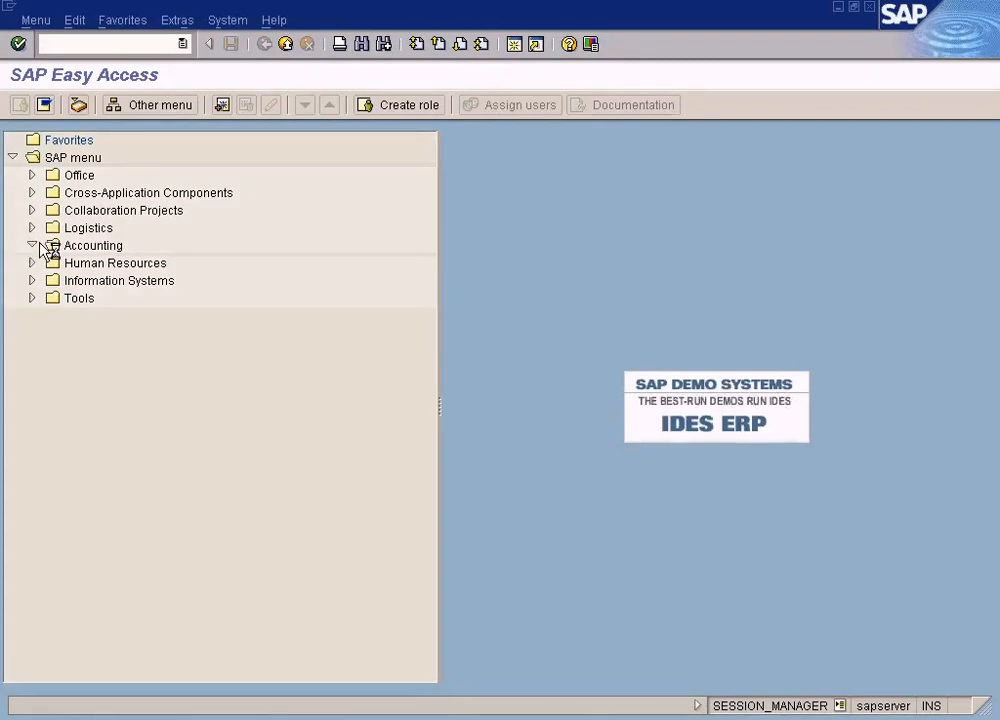
{"action": "left_click", "coordinate": [48, 264]}
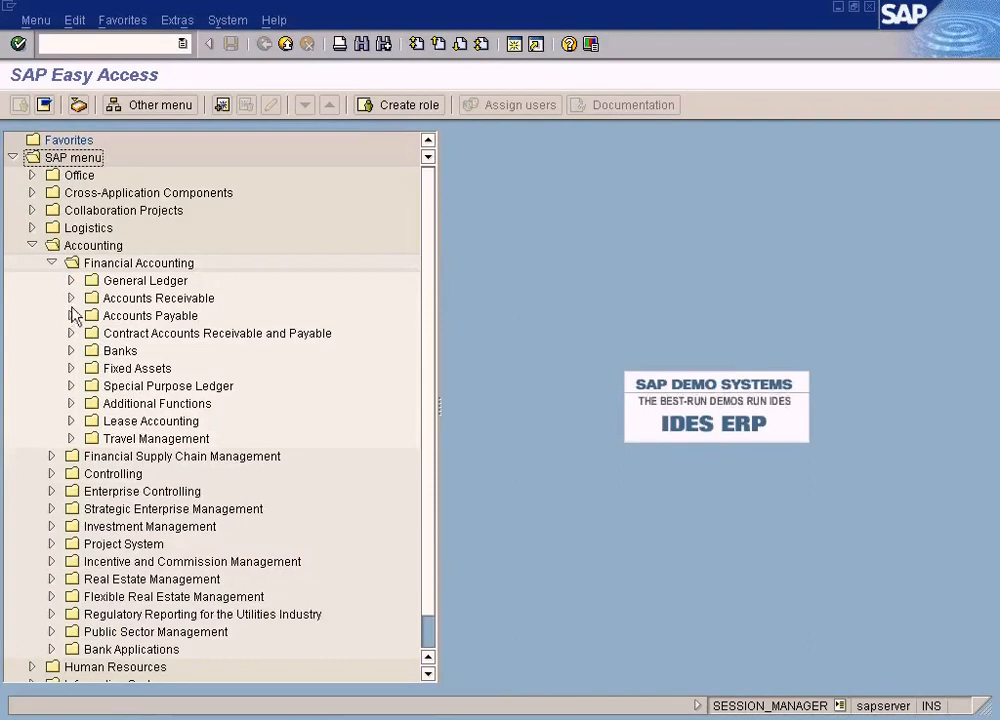
{"action": "left_click", "coordinate": [71, 315]}
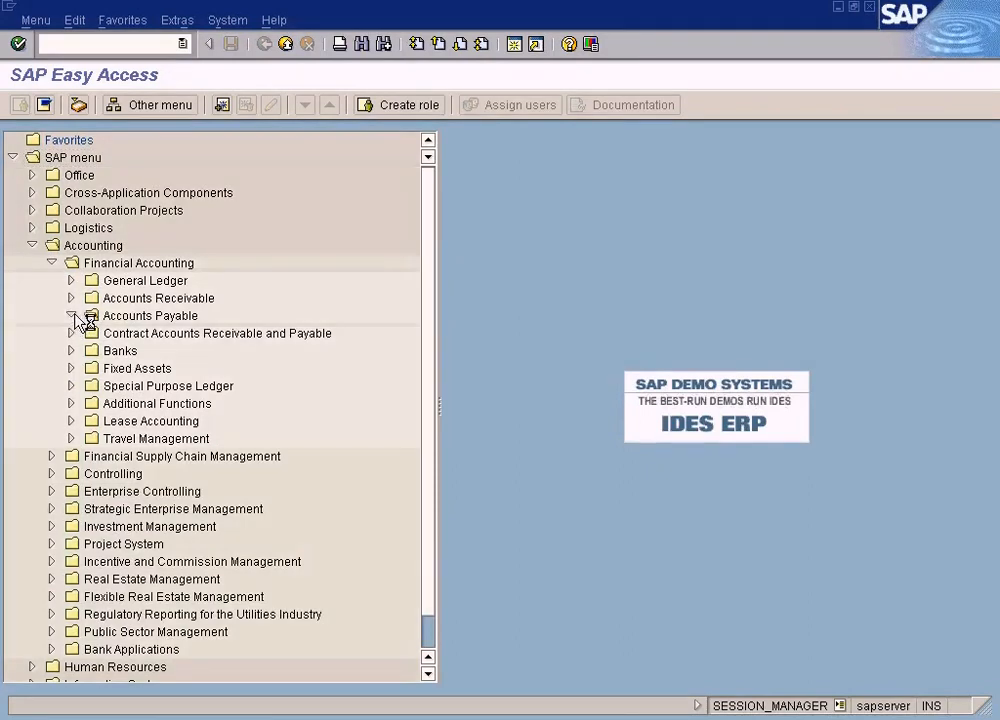
{"action": "left_click", "coordinate": [90, 333]}
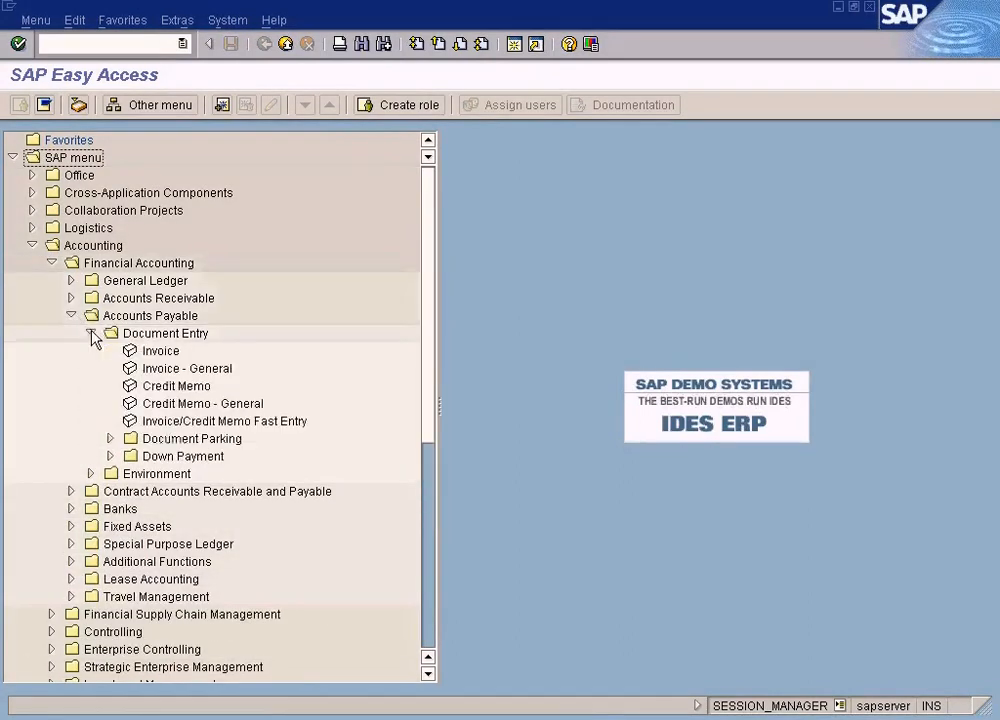
{"action": "double_click", "coordinate": [160, 352]}
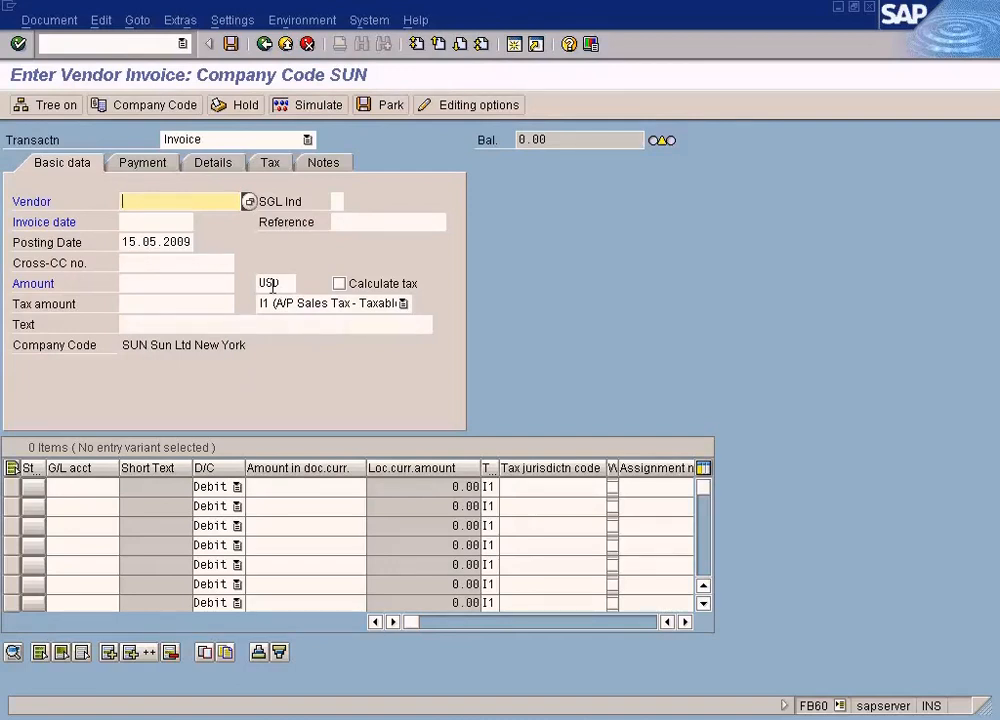
Step: Examine the vendor, invoice date, cross-company code and amount fields in the basic data of the blank vendor invoice
{"action": "left_click", "coordinate": [156, 221]}
{"action": "left_click", "coordinate": [162, 198]}
{"action": "left_click", "coordinate": [161, 221]}
{"action": "left_click", "coordinate": [156, 264]}
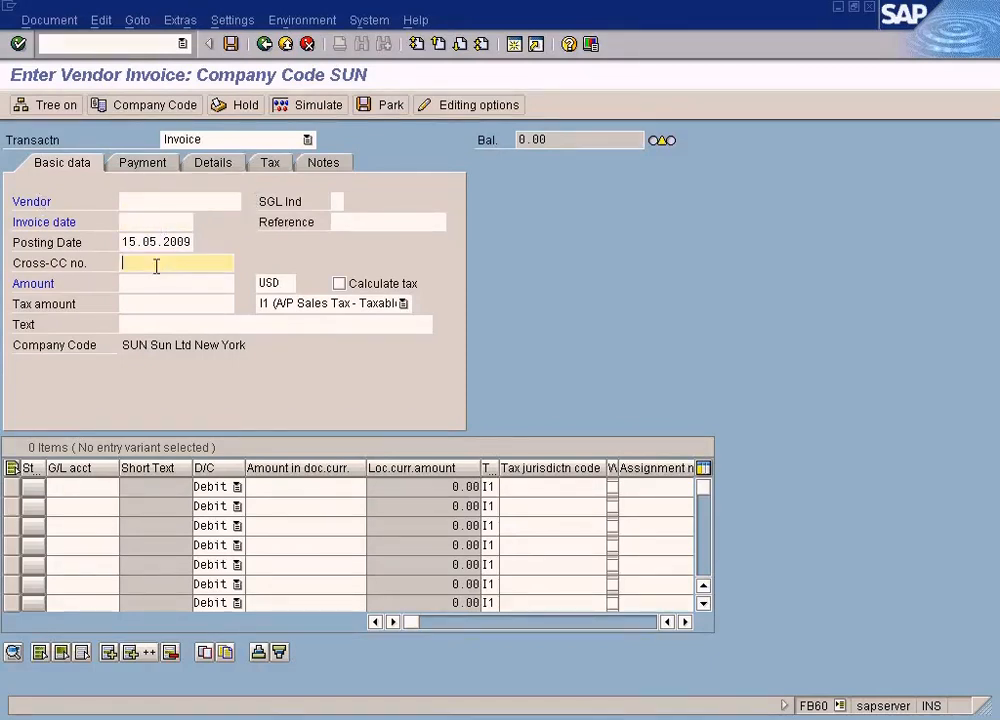
{"action": "left_click", "coordinate": [162, 201]}
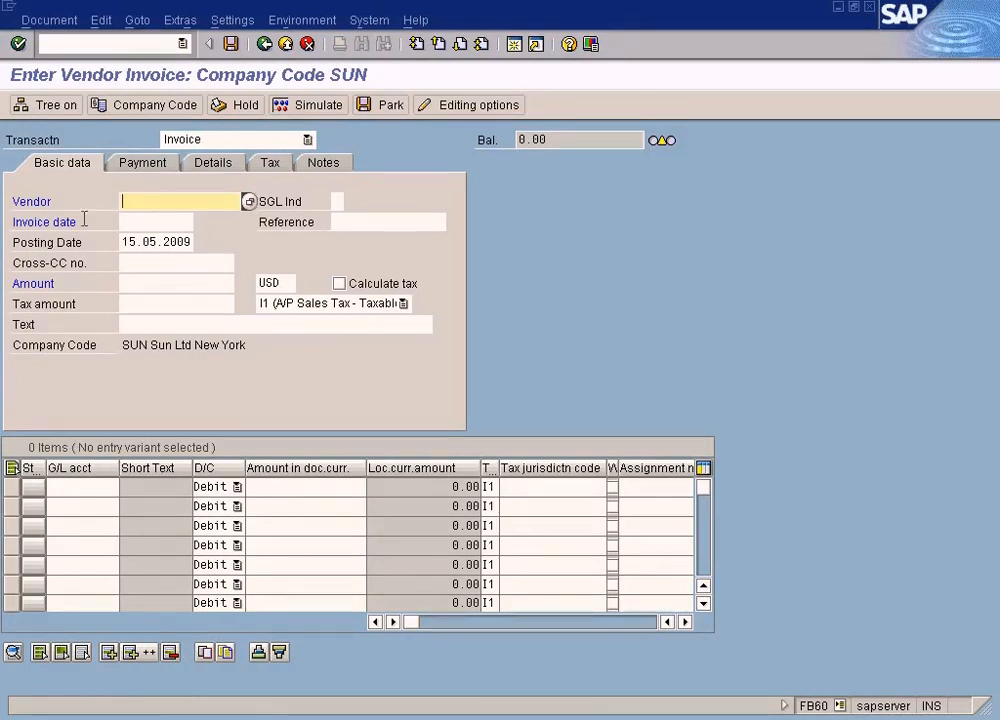
{"action": "left_click", "coordinate": [163, 222]}
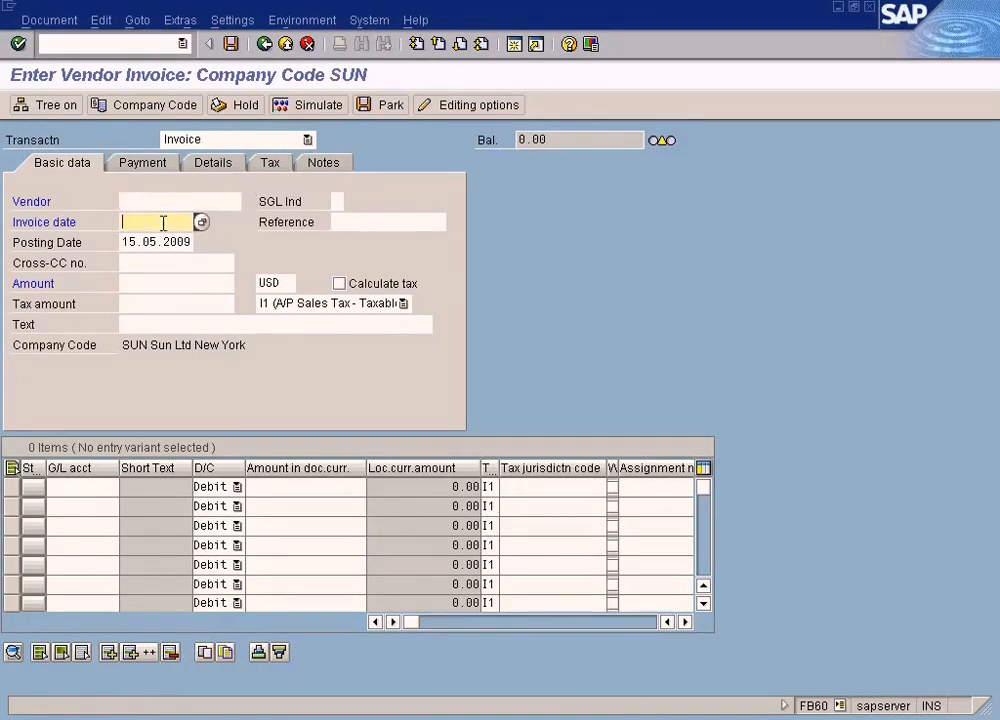
{"action": "left_click", "coordinate": [172, 282]}
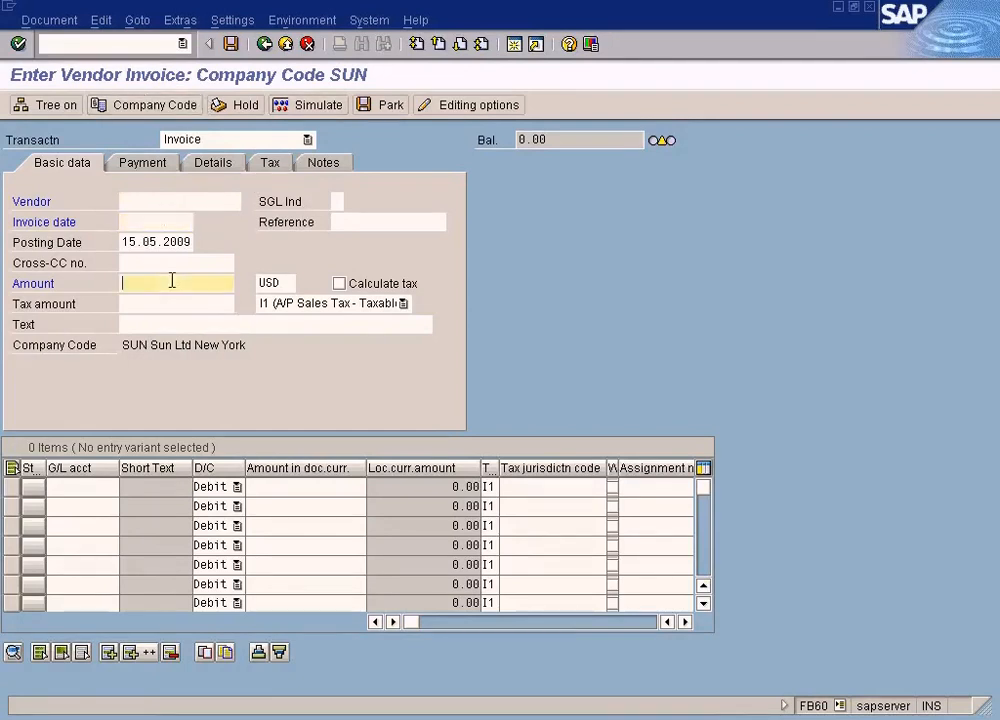
{"action": "left_click", "coordinate": [169, 203]}
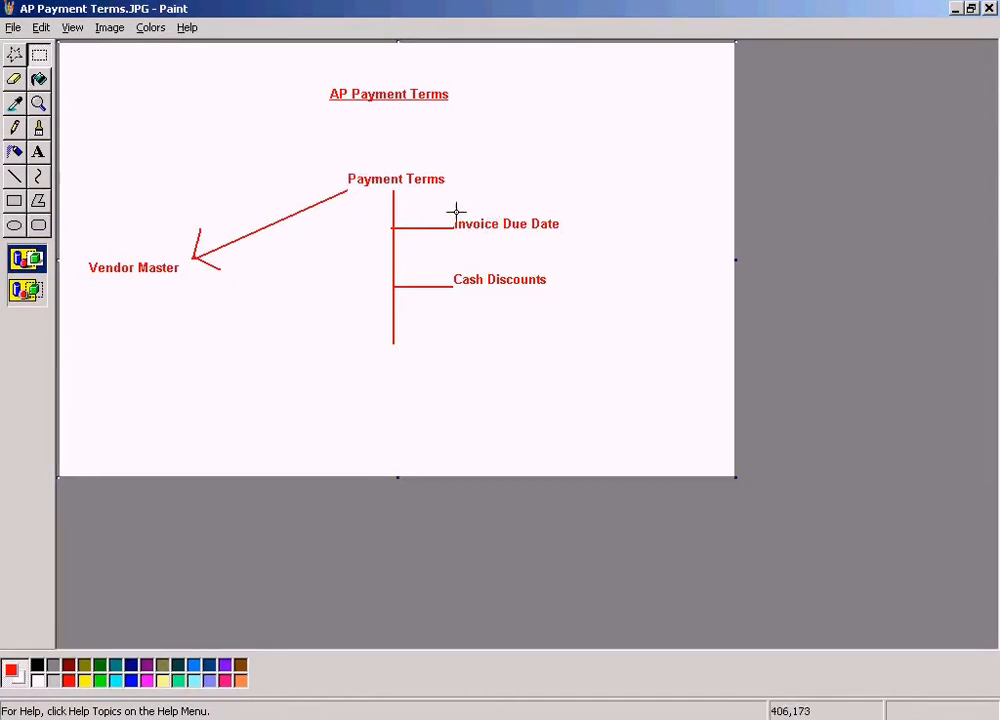
Step: In the AP Payment Terms.JPG diagram in Paint, mark Invoice Due Date, Cash Discounts, Payment Terms and Vendor Master in turn
{"action": "left_click_drag", "start_coordinate": [443, 207], "coordinate": [603, 244]}
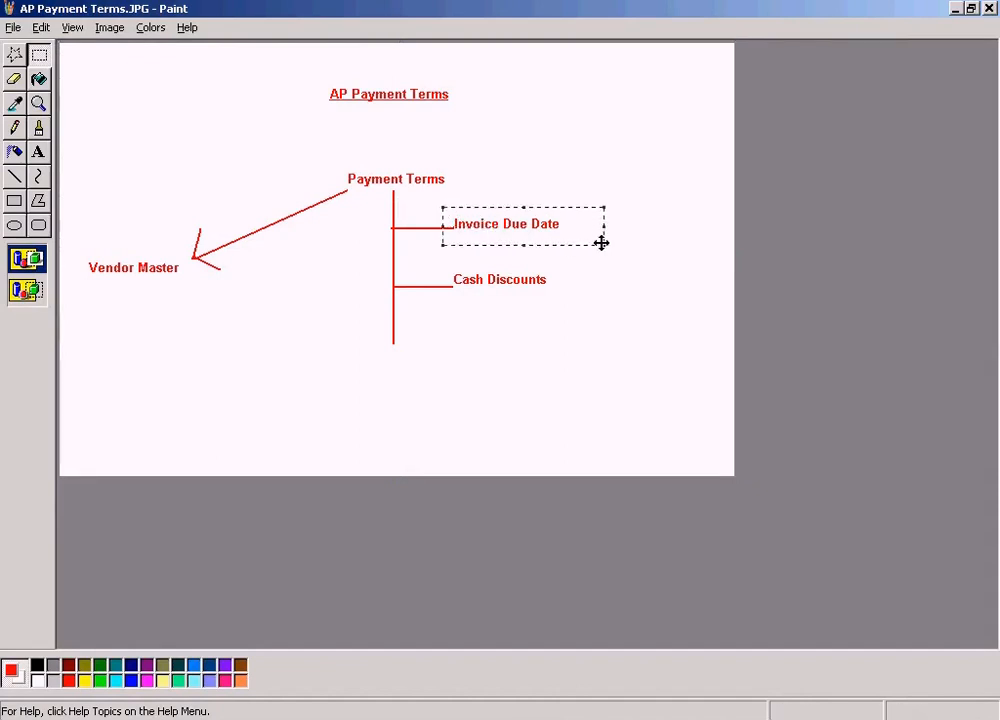
{"action": "left_click_drag", "start_coordinate": [444, 266], "coordinate": [584, 298]}
{"action": "left_click_drag", "start_coordinate": [445, 211], "coordinate": [599, 251]}
{"action": "left_click_drag", "start_coordinate": [446, 265], "coordinate": [582, 300]}
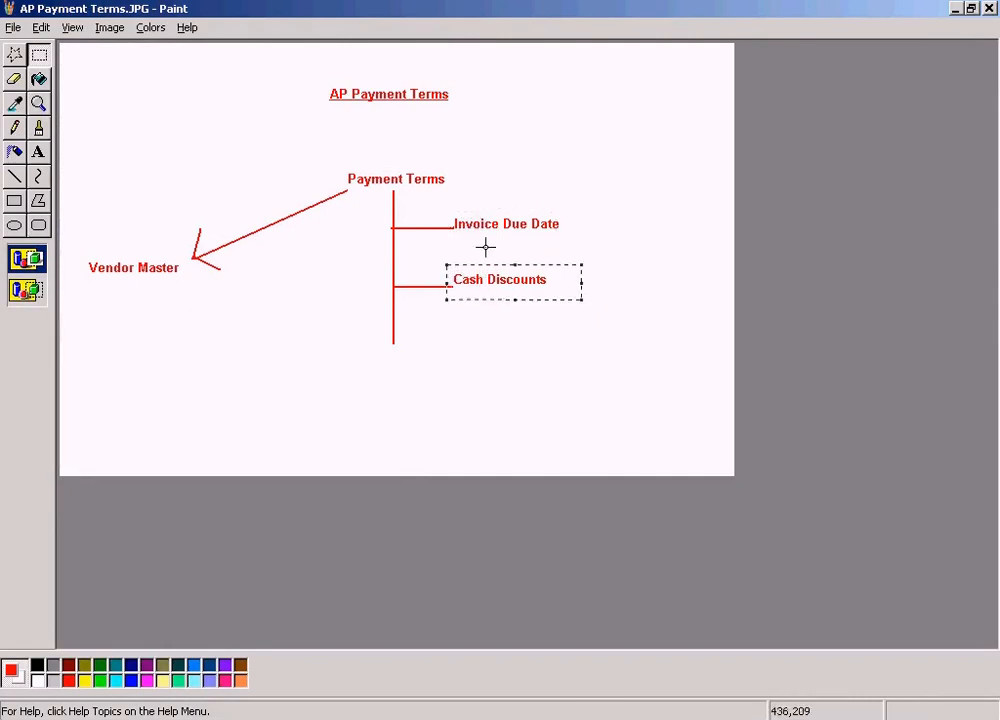
{"action": "left_click_drag", "start_coordinate": [343, 161], "coordinate": [454, 193]}
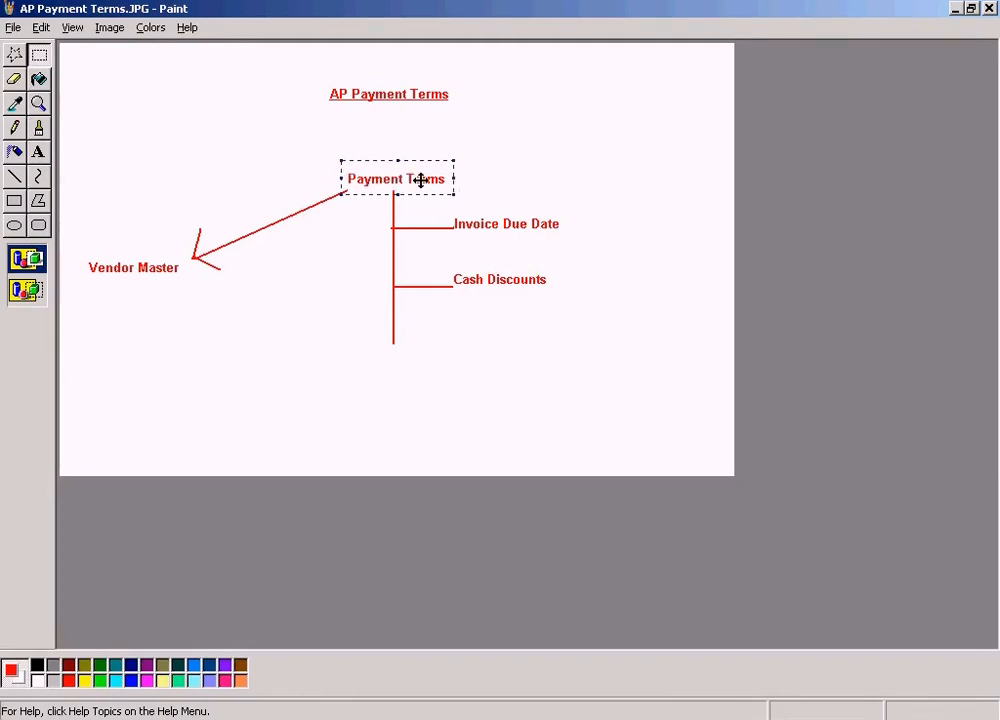
{"action": "left_click_drag", "start_coordinate": [83, 239], "coordinate": [207, 325]}
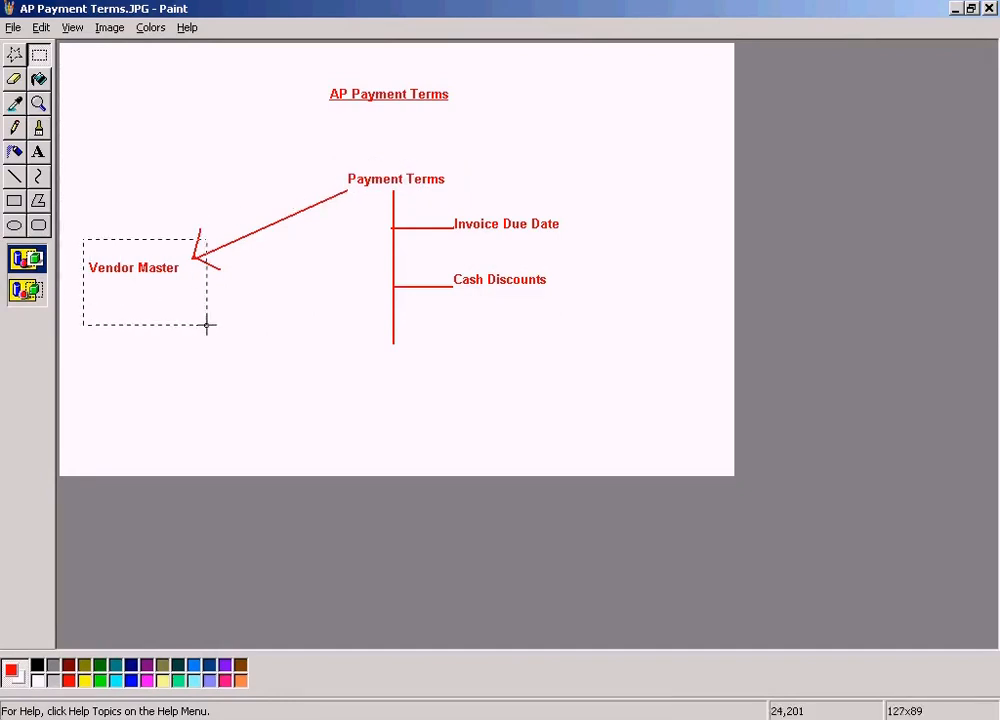
Step: Switch to the Display IMG session and expand Incoming Invoices/Credit Memos under Business Transactions to locate Maintain Terms of Payment
{"action": "left_click", "coordinate": [305, 304]}
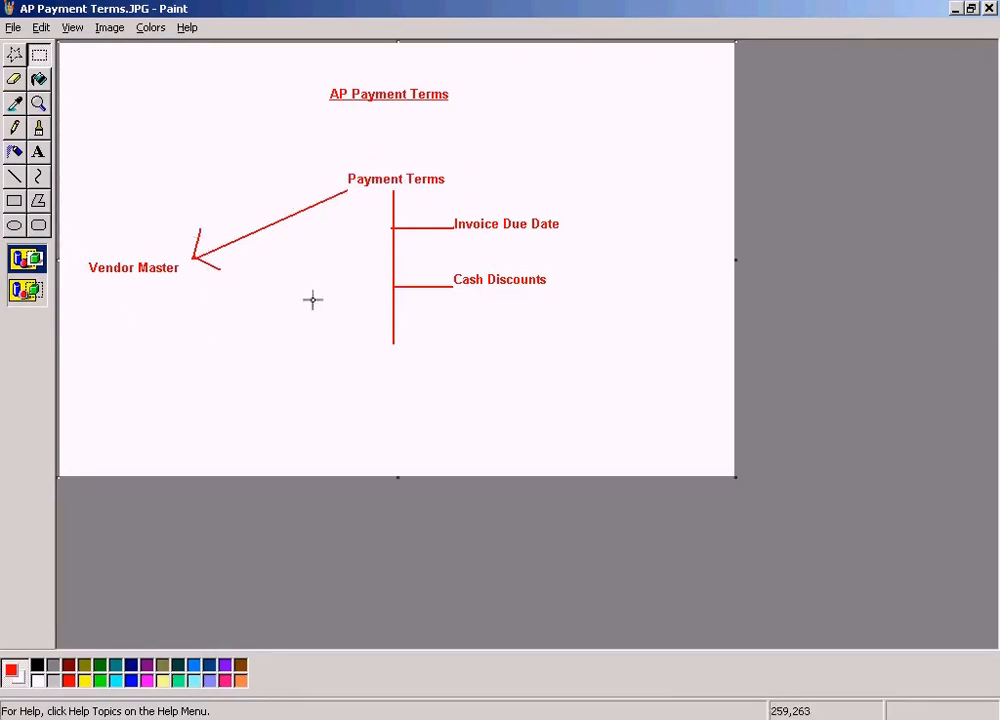
{"action": "left_click", "coordinate": [500, 716]}
{"action": "left_click", "coordinate": [502, 655]}
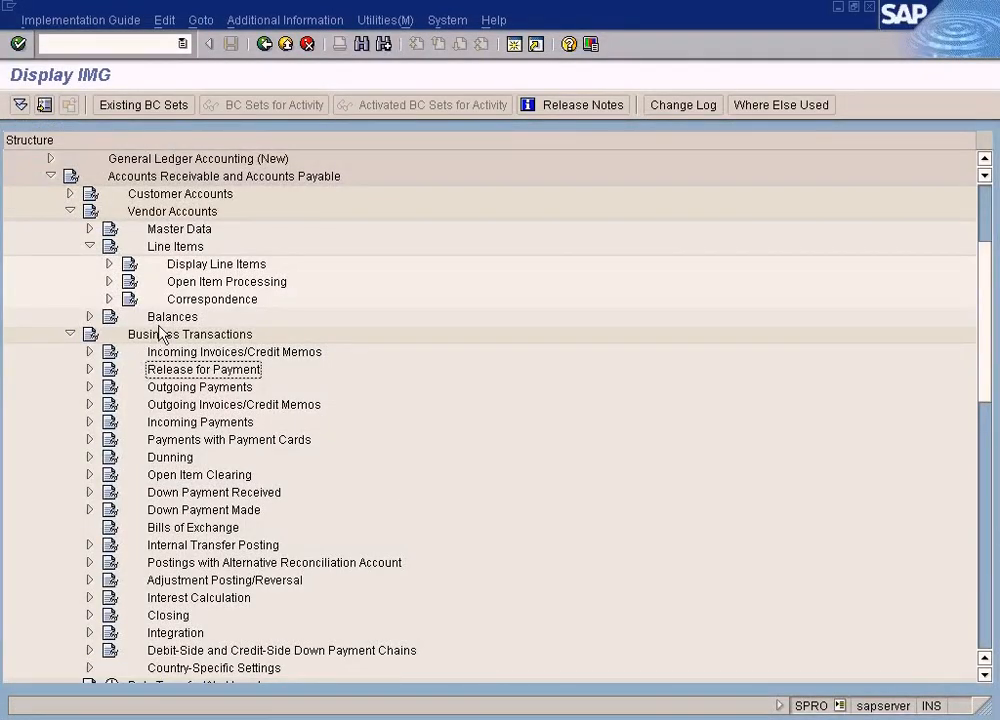
{"action": "left_click", "coordinate": [90, 352]}
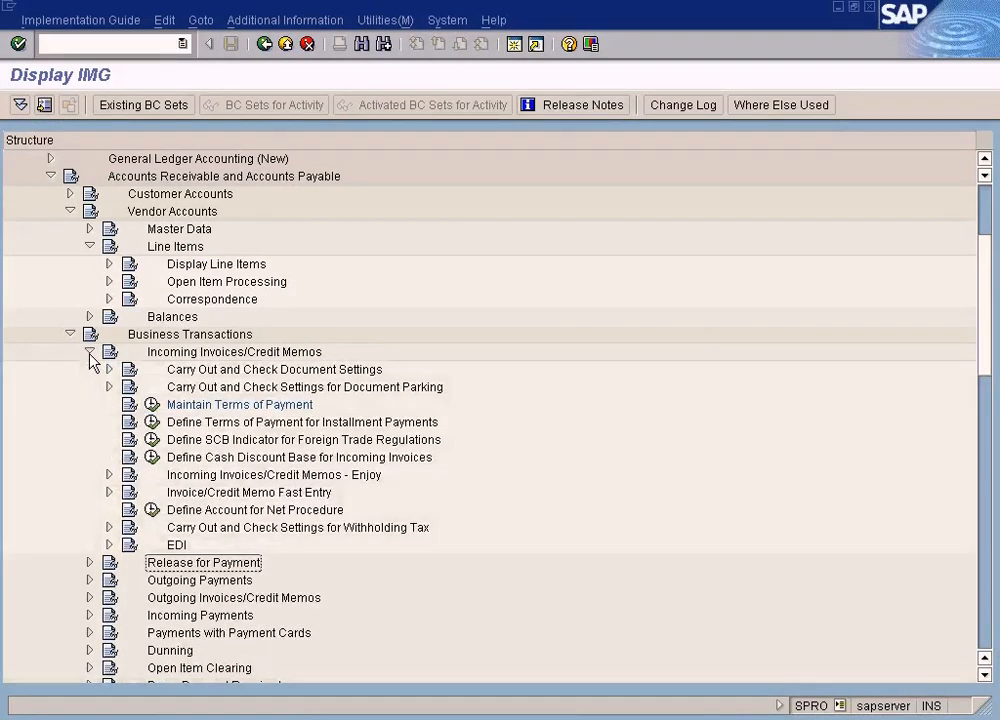
{"action": "left_click", "coordinate": [229, 405]}
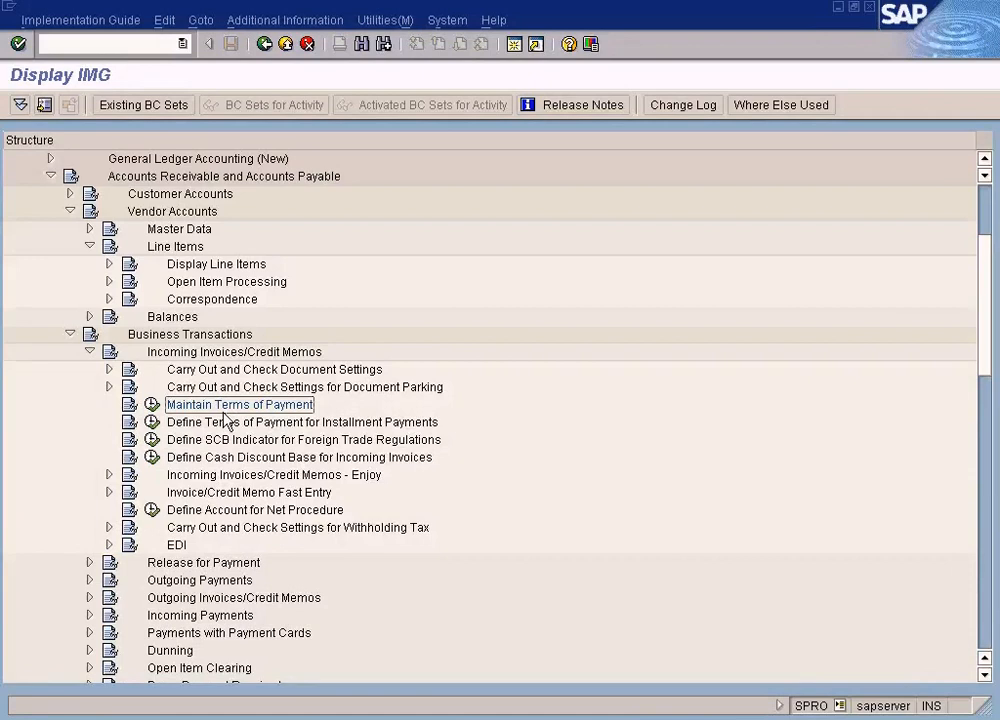
{"action": "left_click", "coordinate": [197, 337]}
{"action": "left_click", "coordinate": [195, 355]}
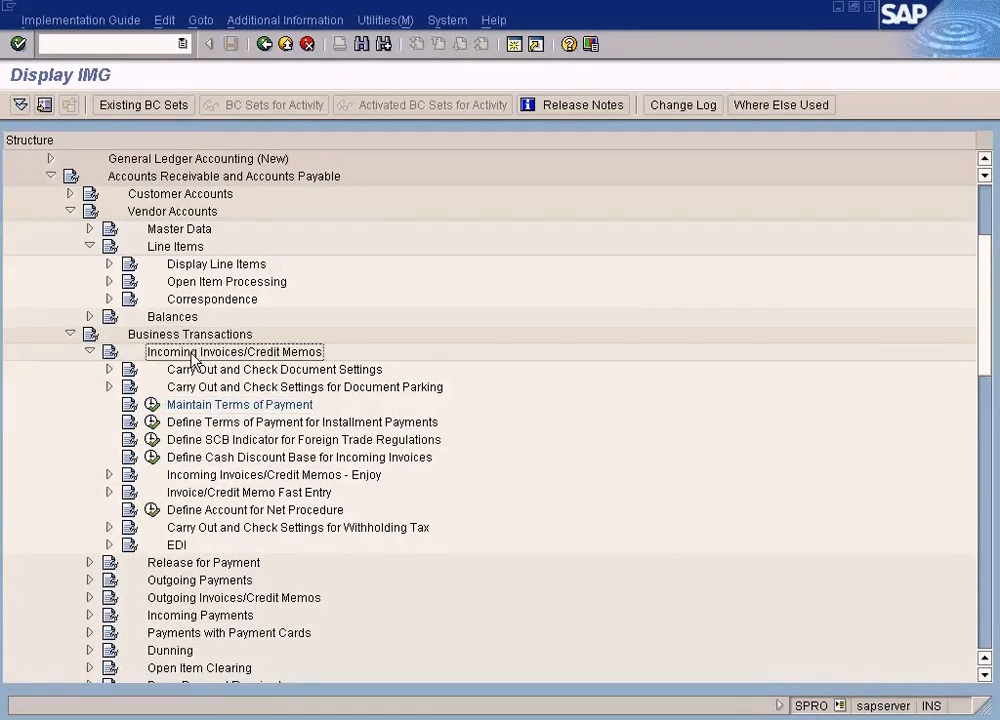
Step: Collapse Line Items and Vendor Accounts and trace the path from Accounts Receivable and Accounts Payable down to Maintain Terms of Payment
{"action": "left_click", "coordinate": [90, 246]}
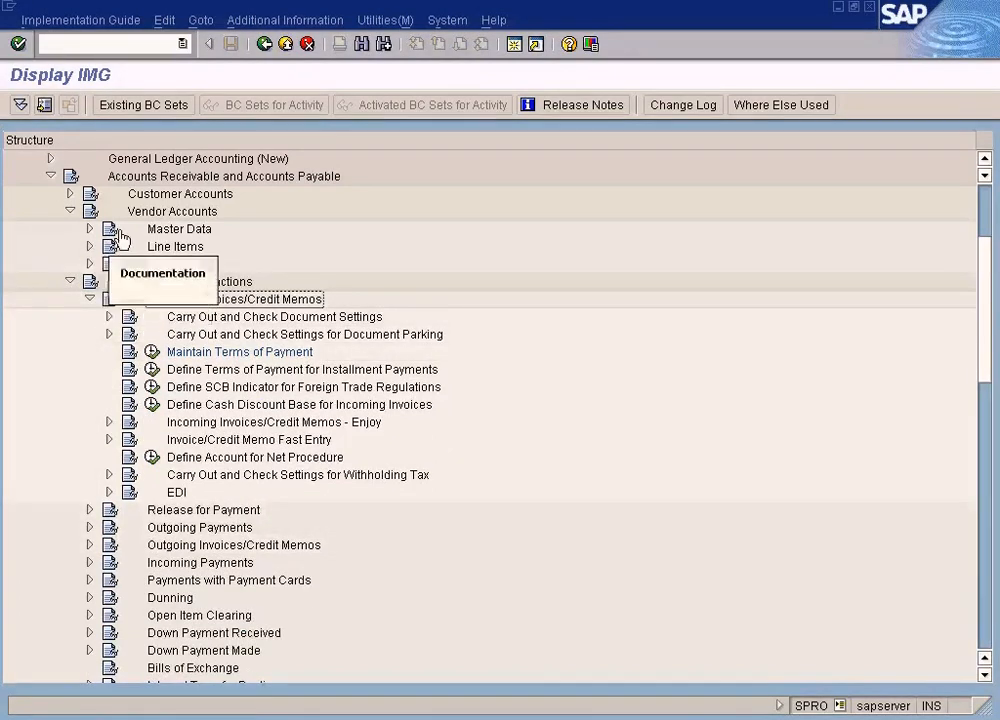
{"action": "left_click", "coordinate": [70, 211]}
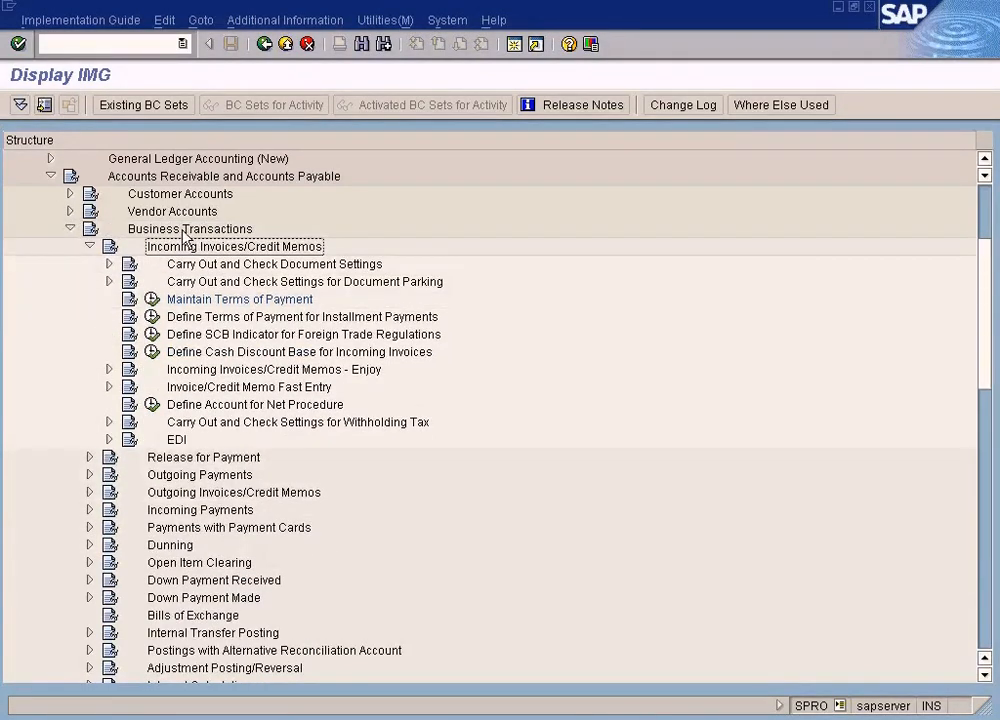
{"action": "left_click", "coordinate": [985, 159]}
{"action": "left_click", "coordinate": [985, 159]}
{"action": "left_click", "coordinate": [985, 159]}
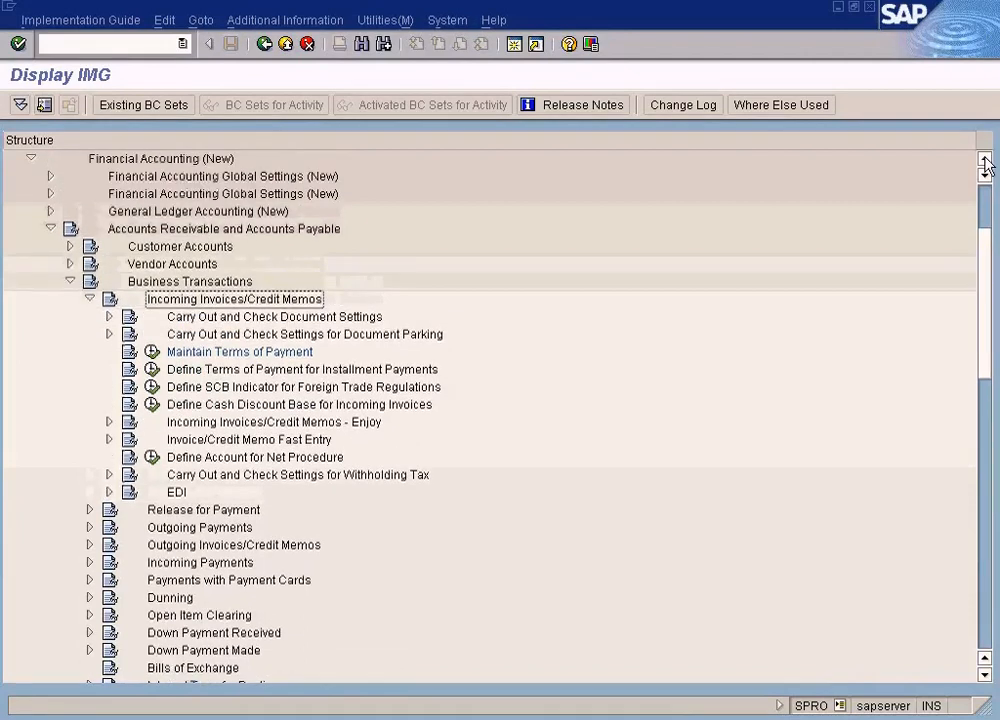
{"action": "left_click", "coordinate": [985, 159]}
{"action": "left_click", "coordinate": [985, 159]}
{"action": "left_click", "coordinate": [985, 159]}
{"action": "left_click", "coordinate": [985, 159]}
{"action": "left_click", "coordinate": [165, 232]}
{"action": "left_click", "coordinate": [163, 284]}
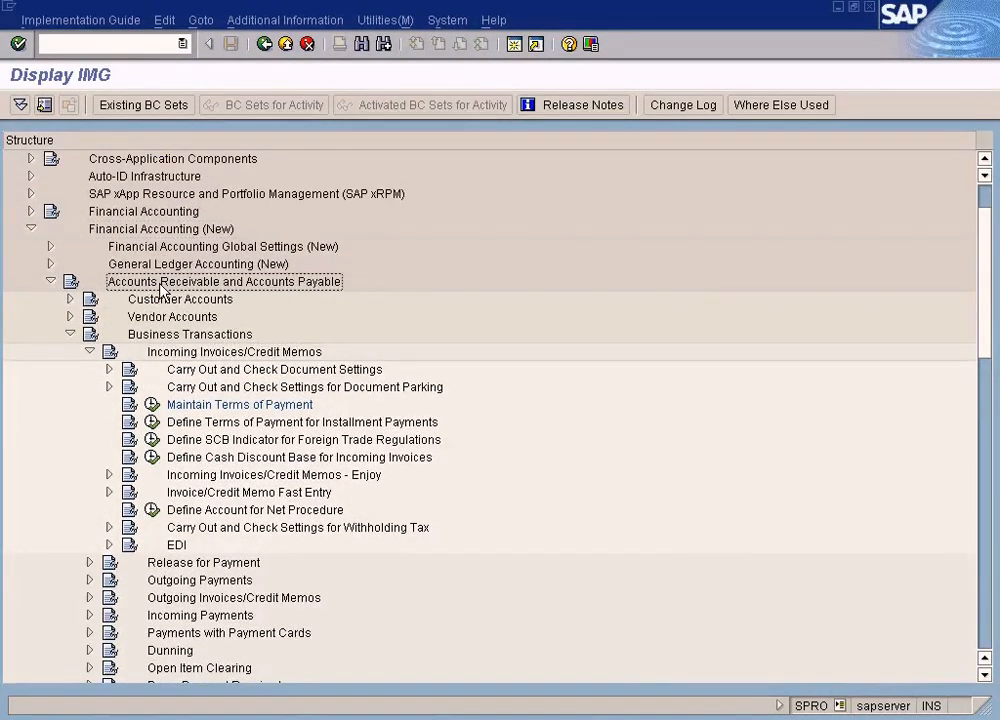
{"action": "left_click", "coordinate": [163, 336]}
{"action": "left_click", "coordinate": [163, 358]}
{"action": "left_click", "coordinate": [163, 405]}
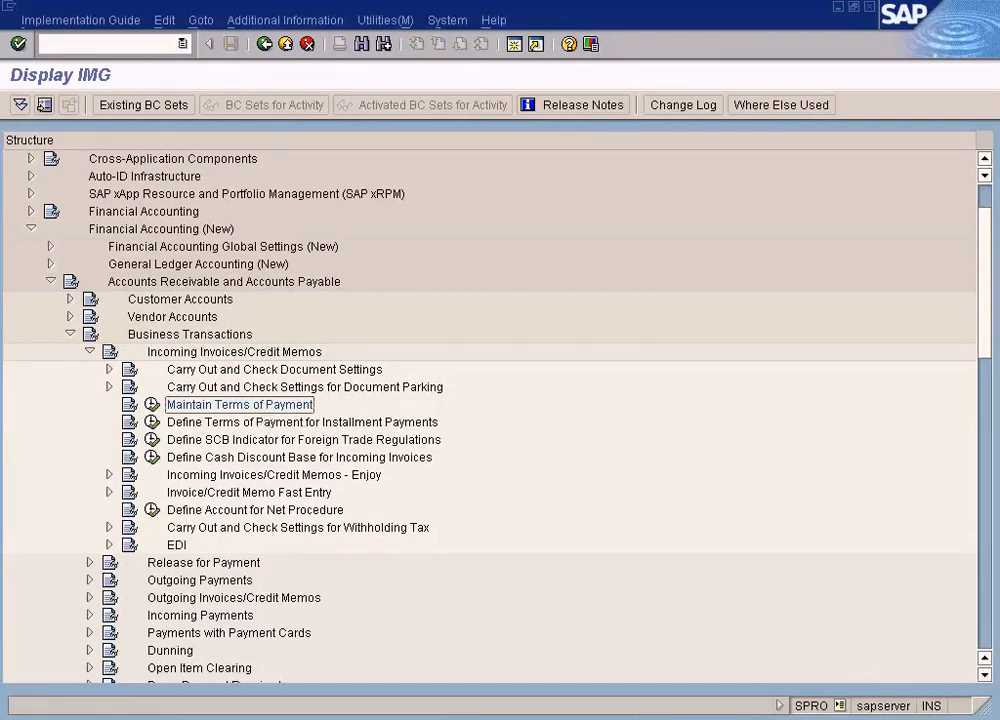
Step: Mark Payment Terms in the AP Payment Terms.JPG diagram in Paint and open the Maintain Terms of Payment activity in SAP
{"action": "left_click", "coordinate": [520, 719]}
{"action": "left_click_drag", "start_coordinate": [340, 157], "coordinate": [484, 199]}
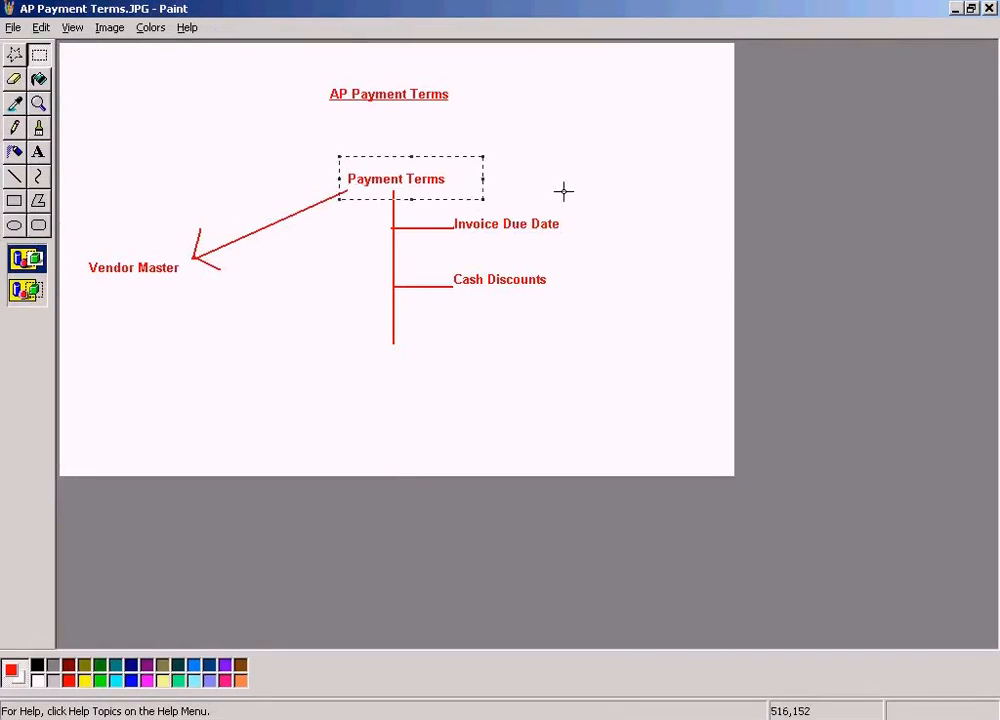
{"action": "left_click", "coordinate": [520, 719]}
{"action": "left_click", "coordinate": [520, 654]}
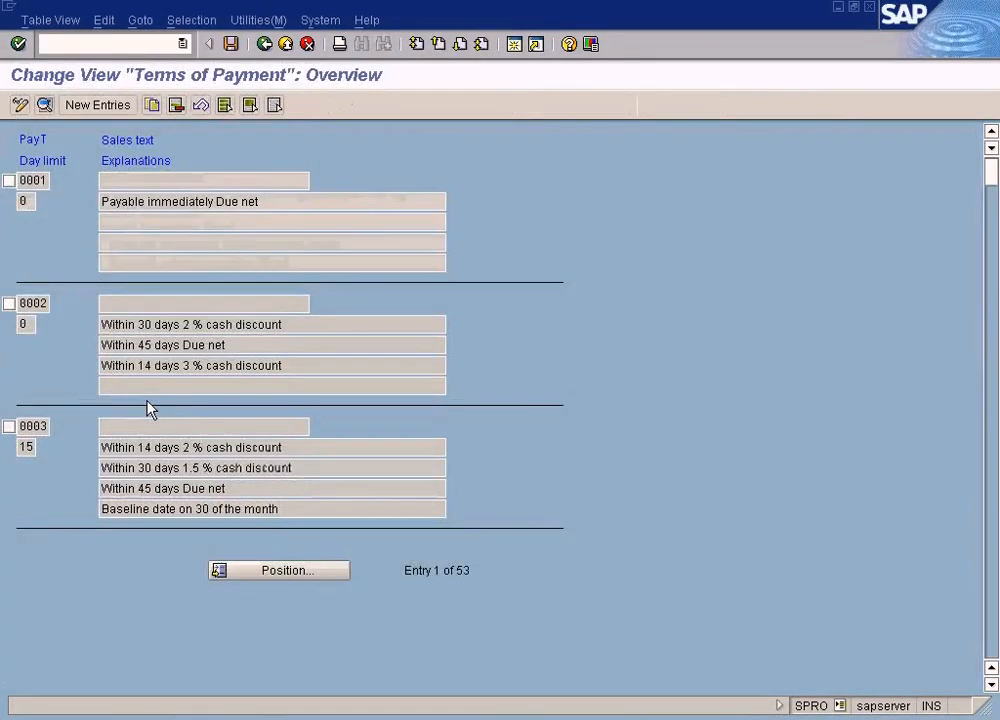
Step: Review the payment term keys 0001, 0002 and 0003 in the Terms of Payment overview
{"action": "left_click", "coordinate": [24, 180]}
{"action": "left_click", "coordinate": [31, 302]}
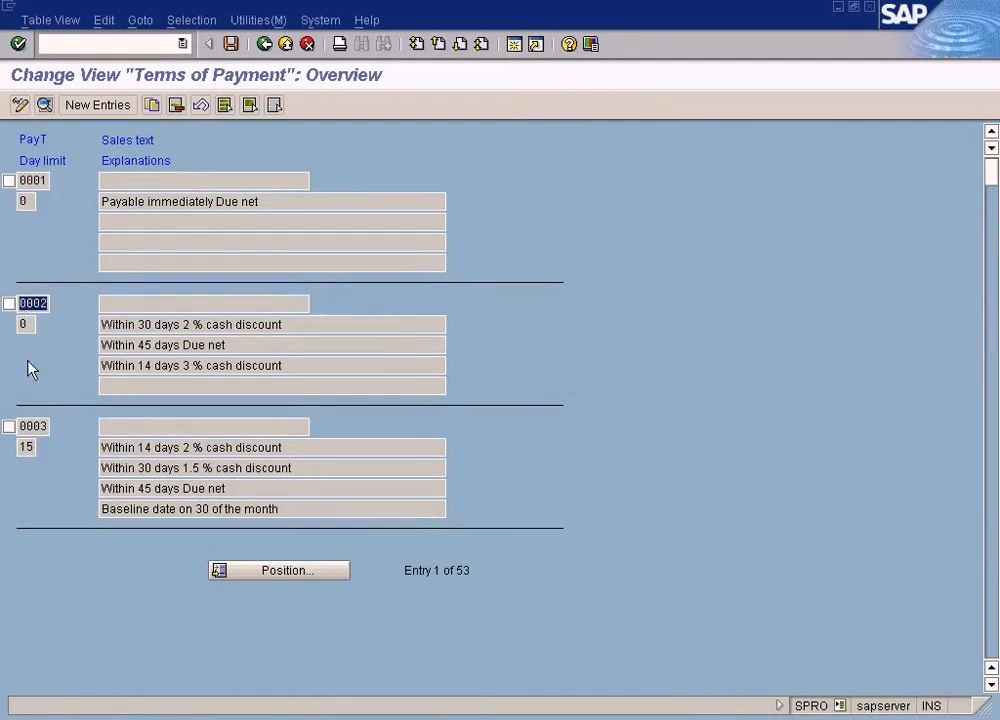
{"action": "left_click", "coordinate": [36, 426]}
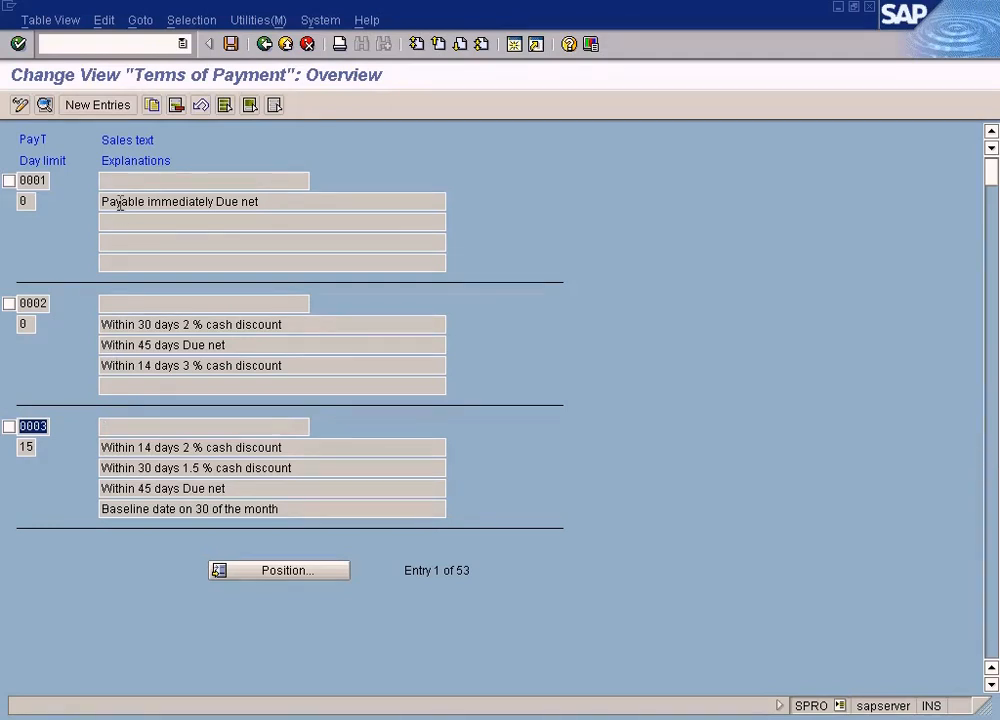
{"action": "left_click", "coordinate": [20, 181]}
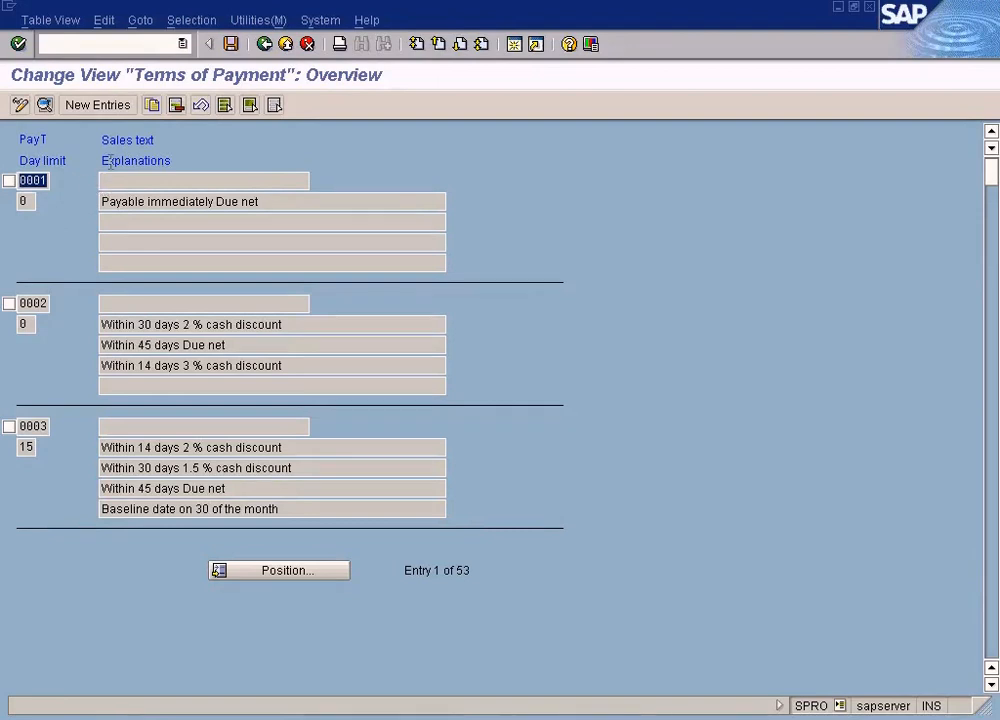
Step: View the blank form for a new payment terms entry and cancel back to the overview
{"action": "left_click", "coordinate": [85, 105]}
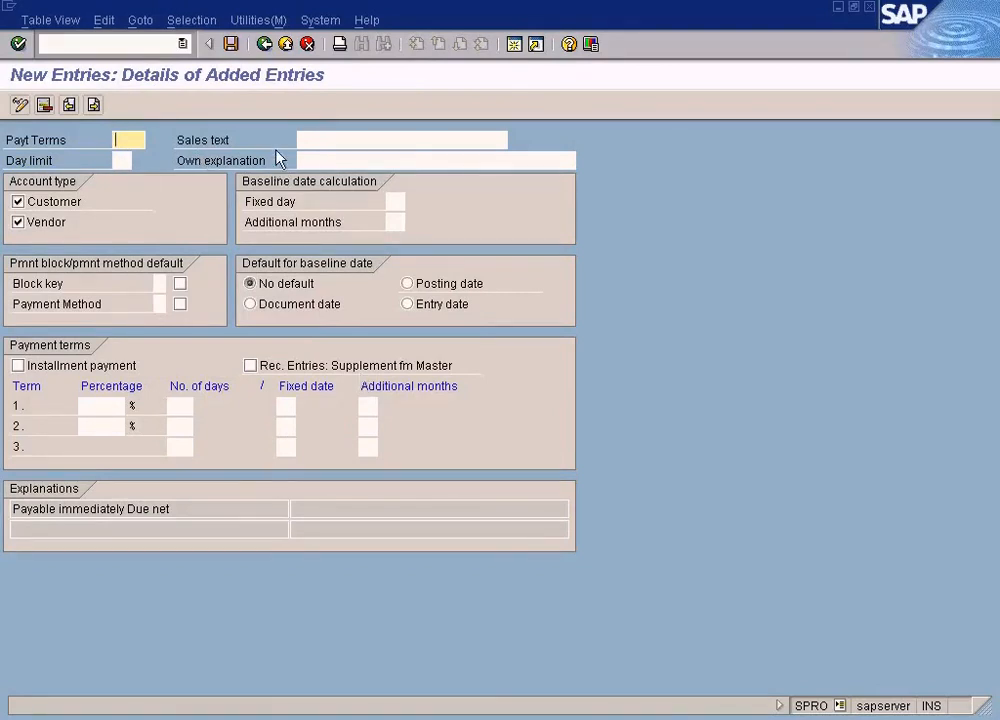
{"action": "left_click", "coordinate": [284, 45]}
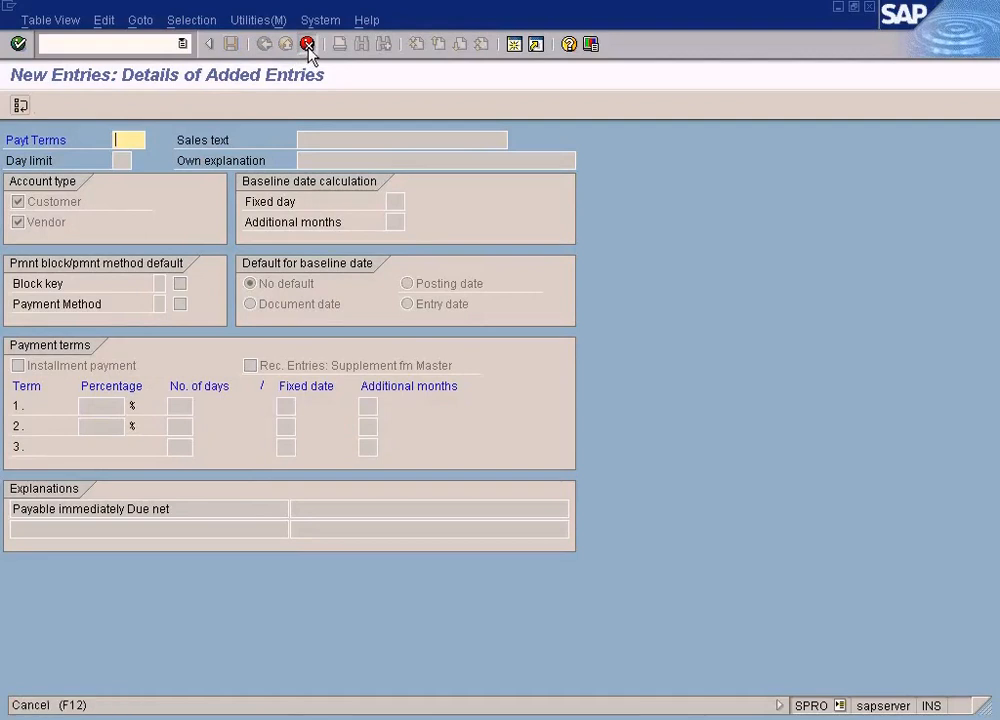
{"action": "left_click", "coordinate": [308, 45]}
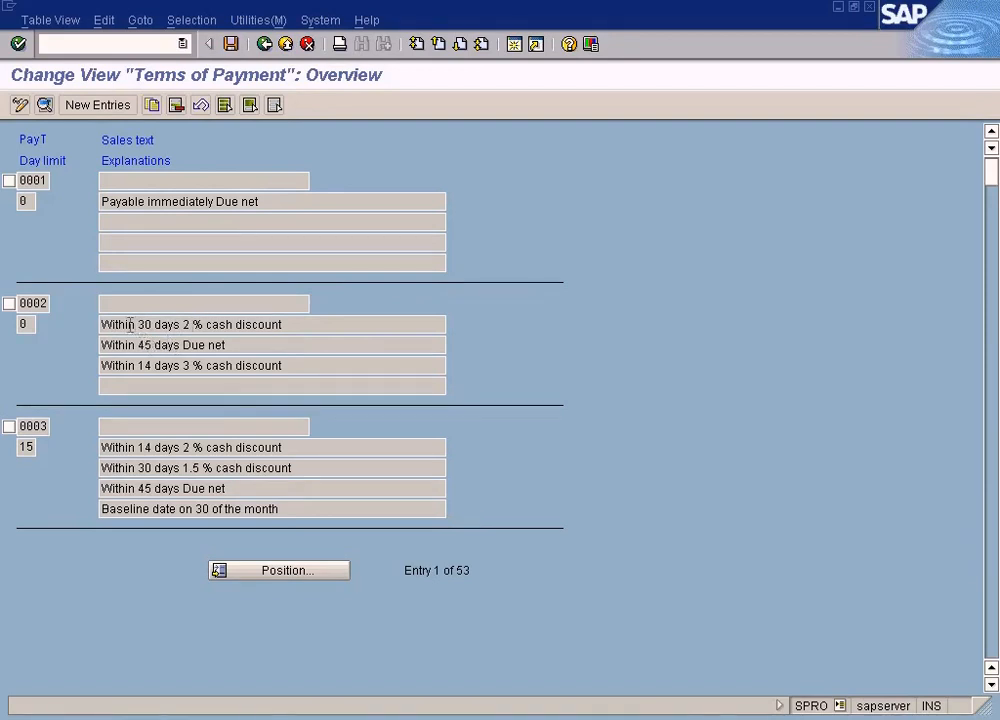
Step: Examine the cash discount and due net explanations of payment term 0002 and open its details
{"action": "left_click_drag", "start_coordinate": [102, 324], "coordinate": [231, 336]}
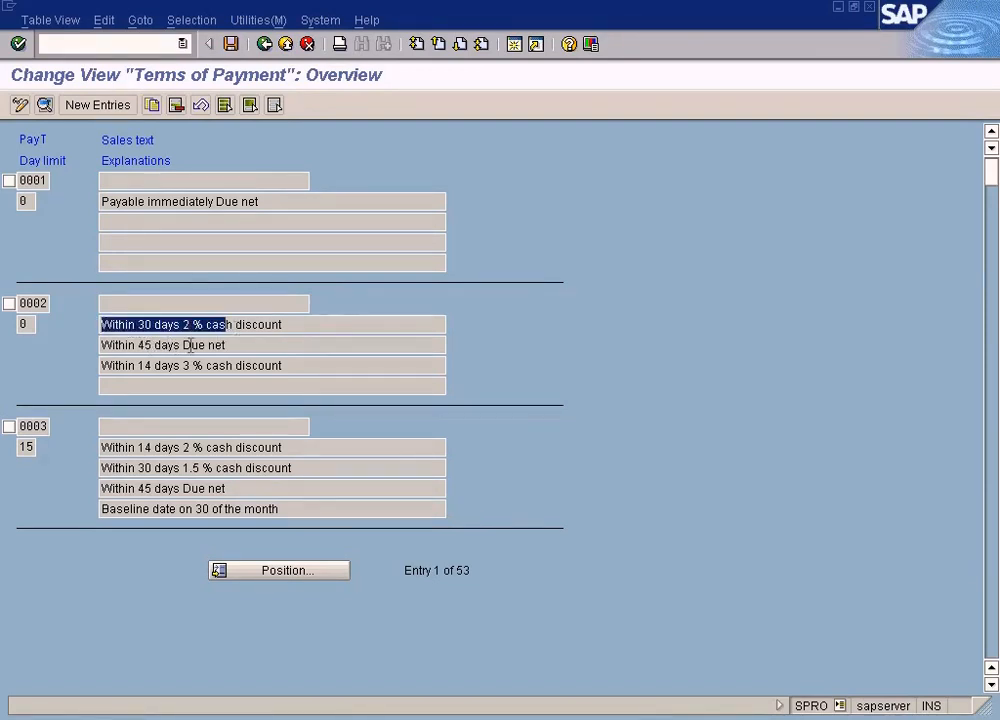
{"action": "left_click_drag", "start_coordinate": [138, 345], "coordinate": [207, 345]}
{"action": "left_click_drag", "start_coordinate": [118, 365], "coordinate": [226, 366]}
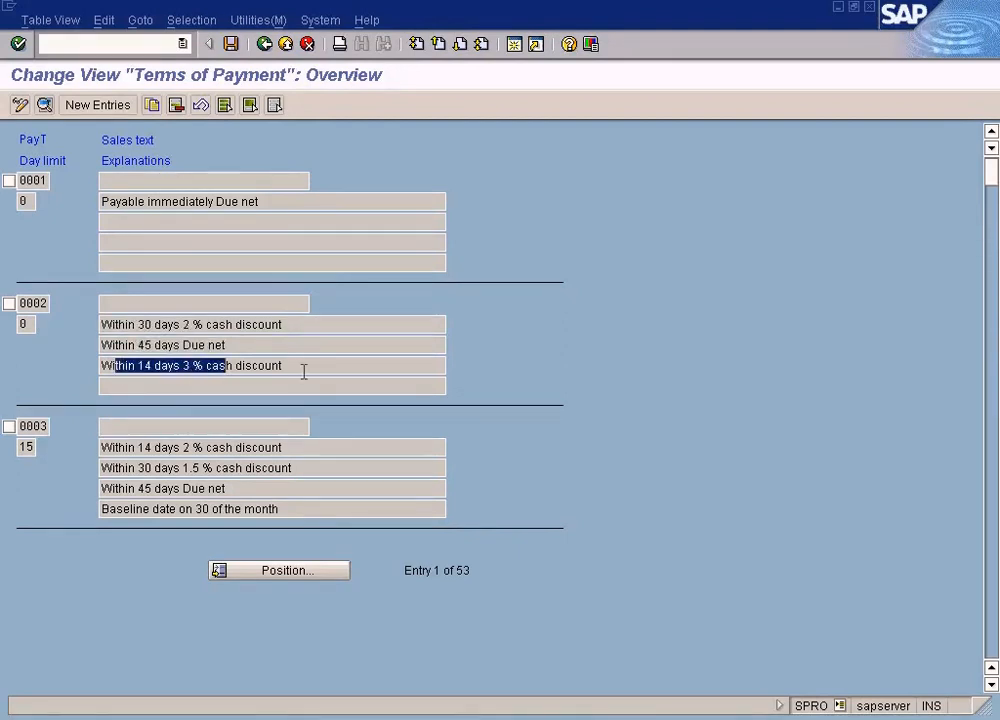
{"action": "left_click", "coordinate": [157, 203]}
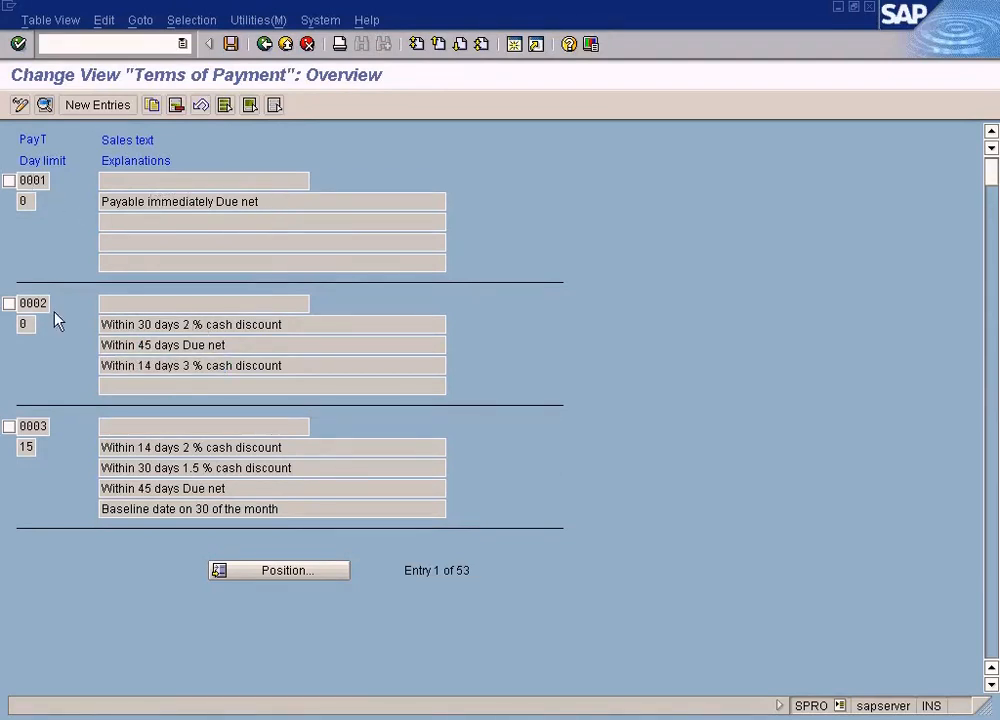
{"action": "left_click_drag", "start_coordinate": [19, 303], "coordinate": [93, 310]}
{"action": "left_click_drag", "start_coordinate": [196, 330], "coordinate": [286, 331]}
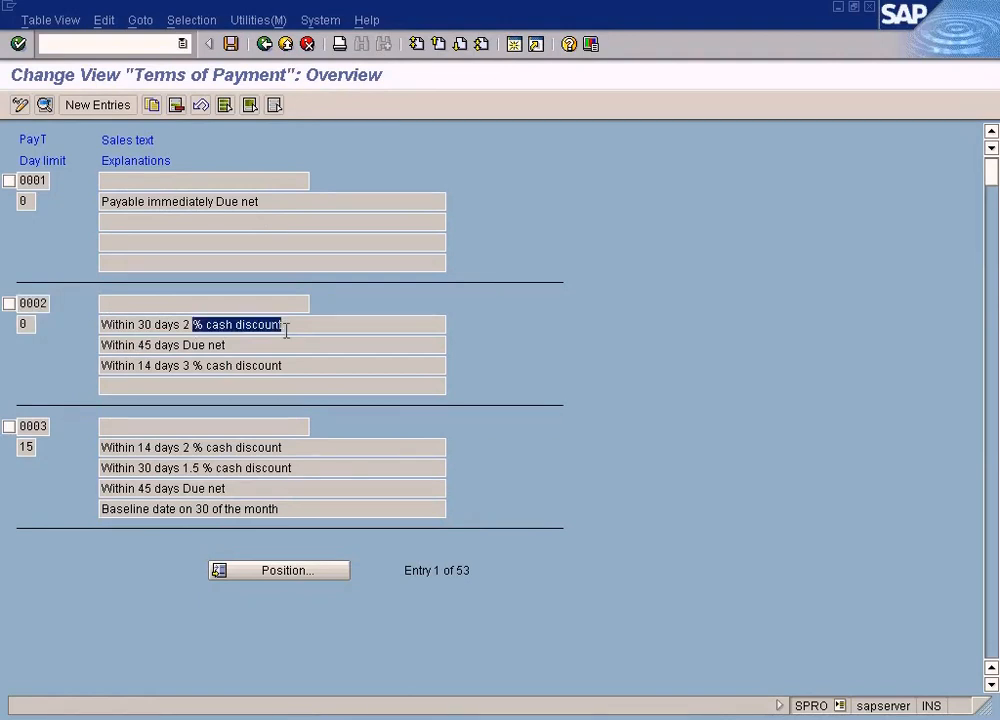
{"action": "double_click", "coordinate": [128, 331]}
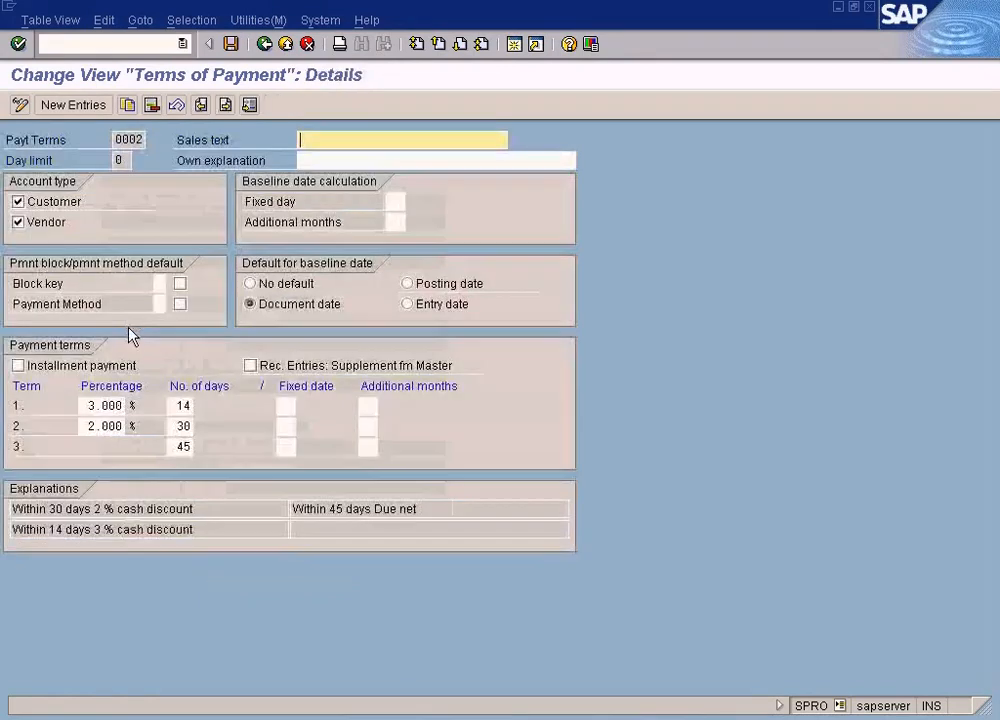
Step: Mark Invoice Due Date in the Paint diagram and examine the number of days in the third term of payment term 0002
{"action": "left_click_drag", "start_coordinate": [114, 139], "coordinate": [168, 150]}
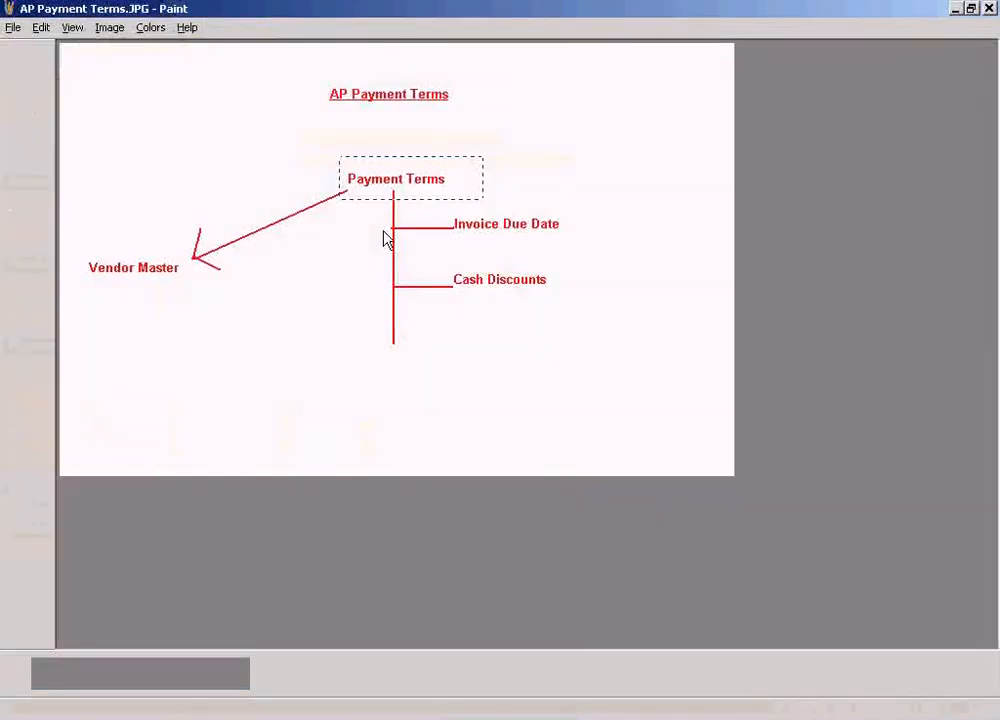
{"action": "left_click", "coordinate": [398, 156]}
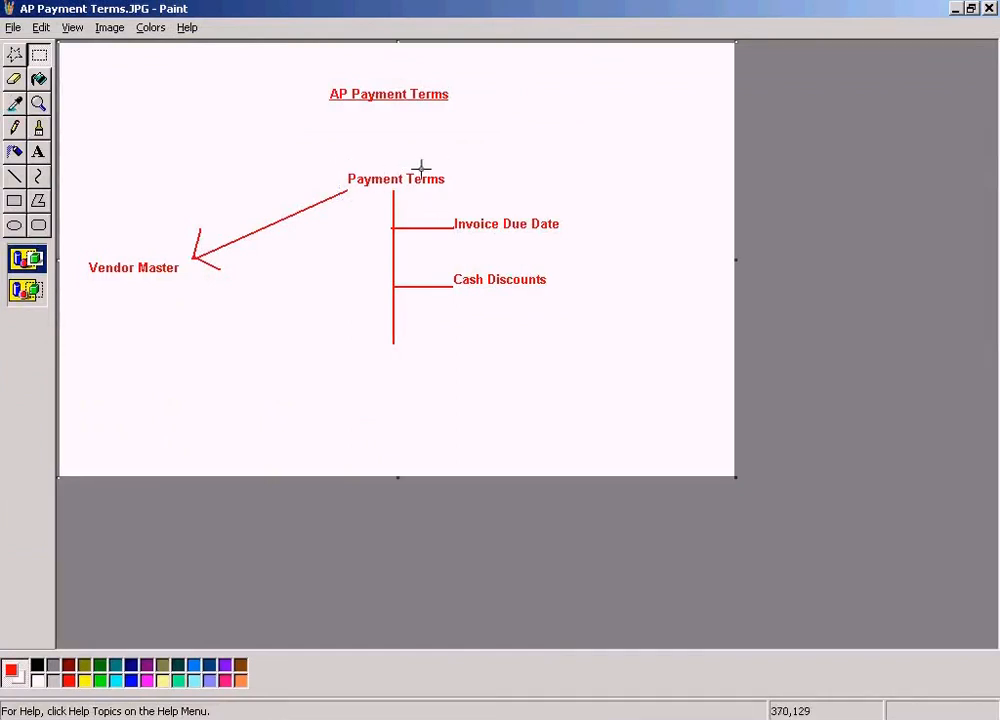
{"action": "left_click_drag", "start_coordinate": [446, 209], "coordinate": [600, 237]}
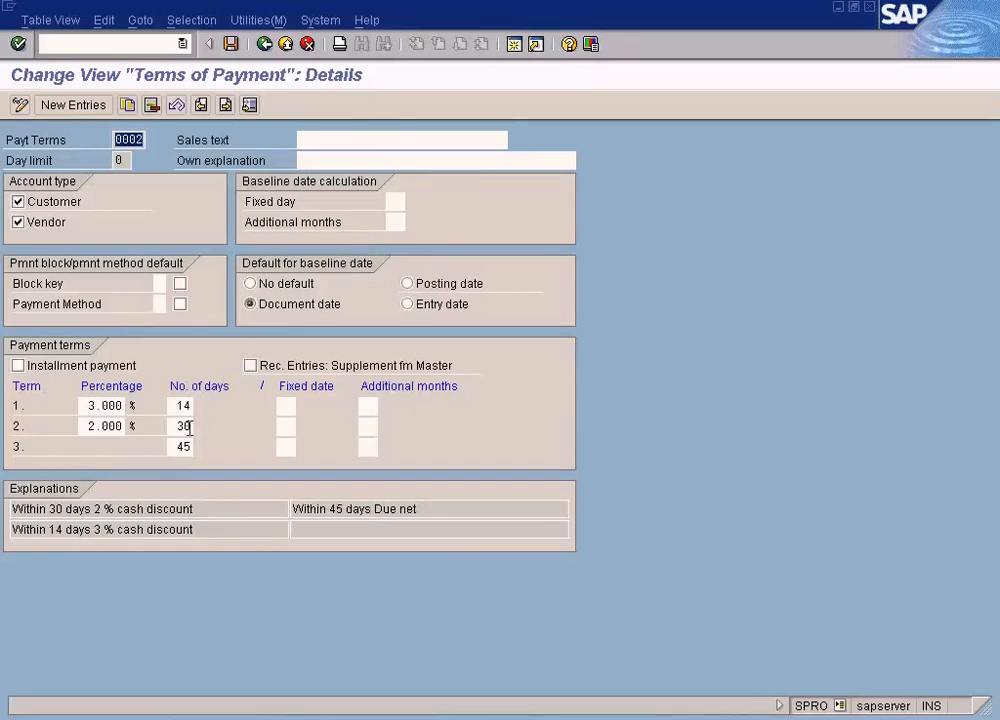
{"action": "left_click_drag", "start_coordinate": [172, 445], "coordinate": [207, 458]}
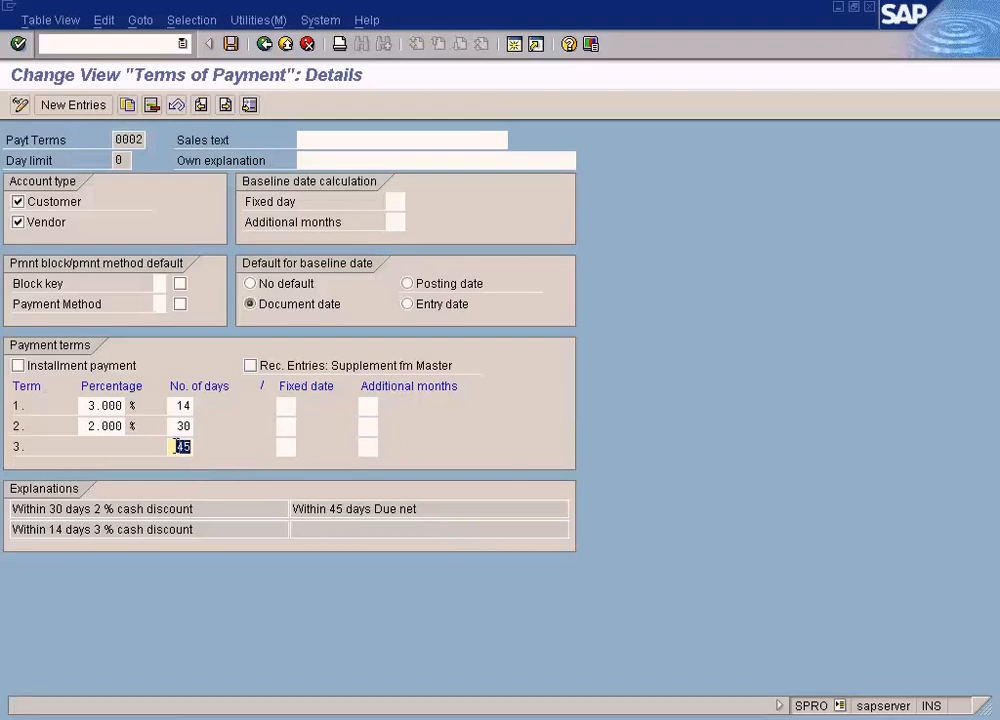
Step: Mark Cash Discounts in the Paint diagram and examine the first and second discount percentages of payment term 0002
{"action": "key", "text": "alt+Tab"}
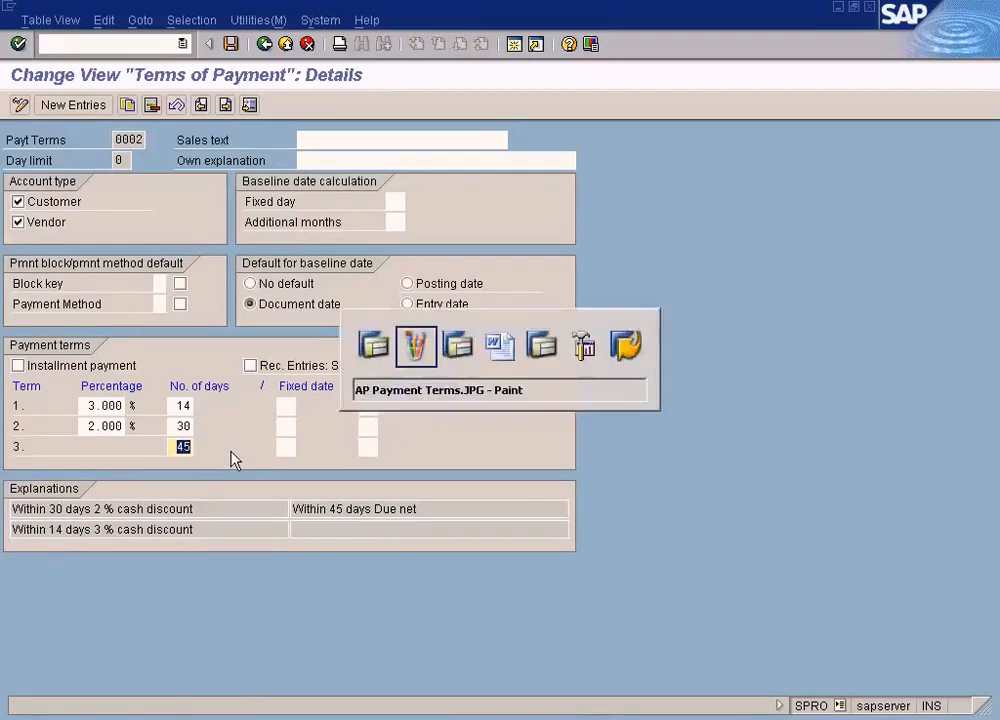
{"action": "left_click_drag", "start_coordinate": [440, 266], "coordinate": [598, 297]}
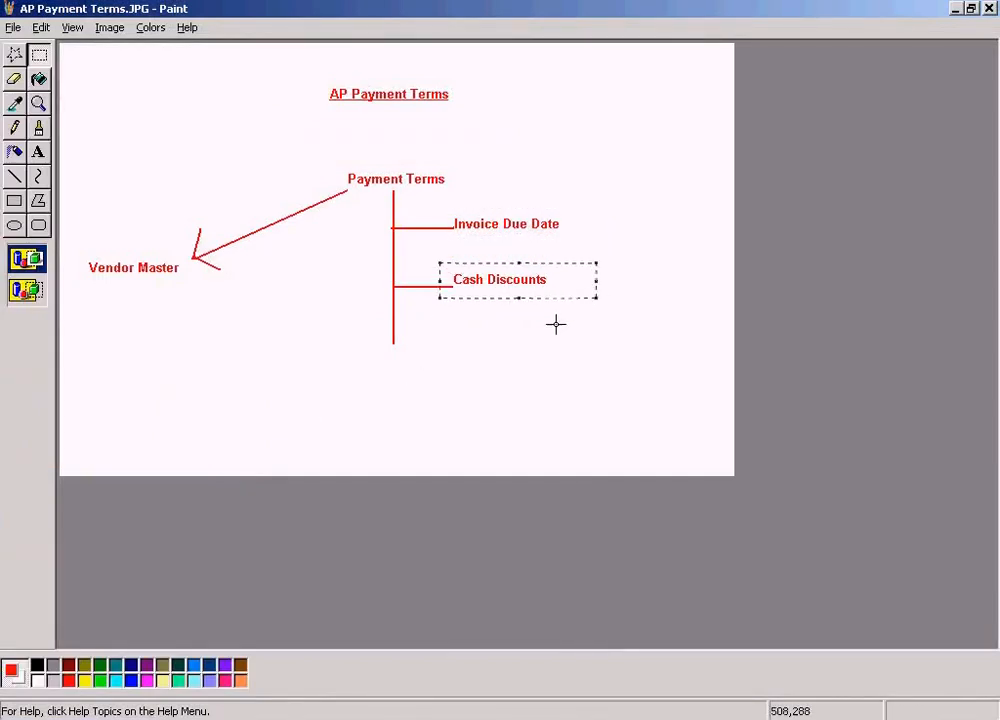
{"action": "key", "text": "alt+Tab"}
{"action": "double_click", "coordinate": [86, 405]}
{"action": "double_click", "coordinate": [84, 425]}
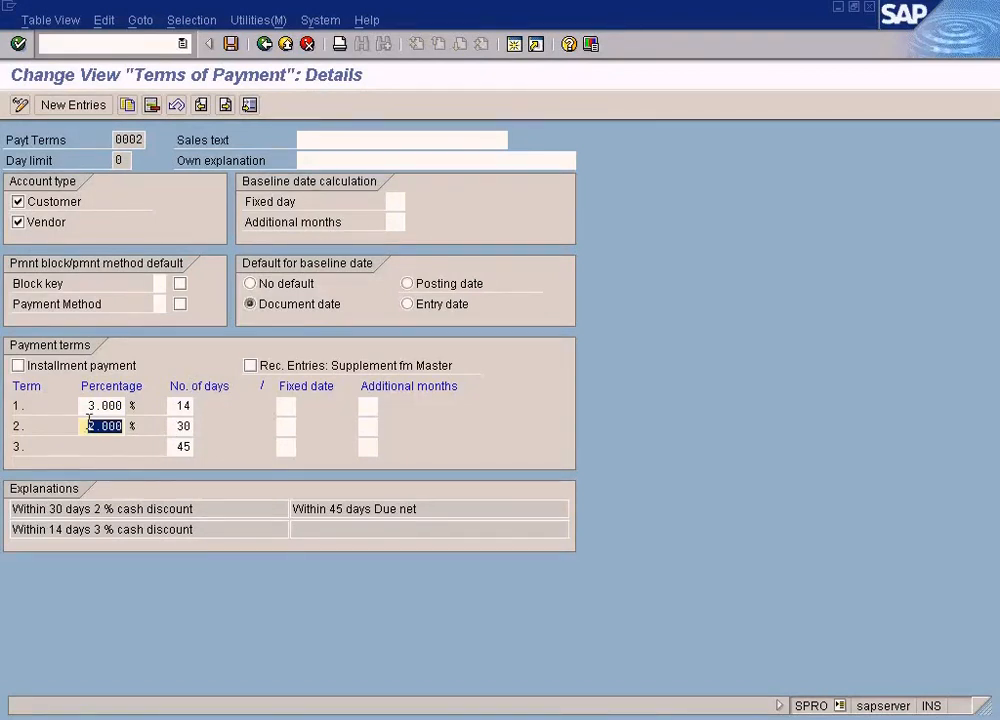
Step: Compare the number of days with the discount percentage for the first and second terms of payment term 0002
{"action": "left_click", "coordinate": [174, 405]}
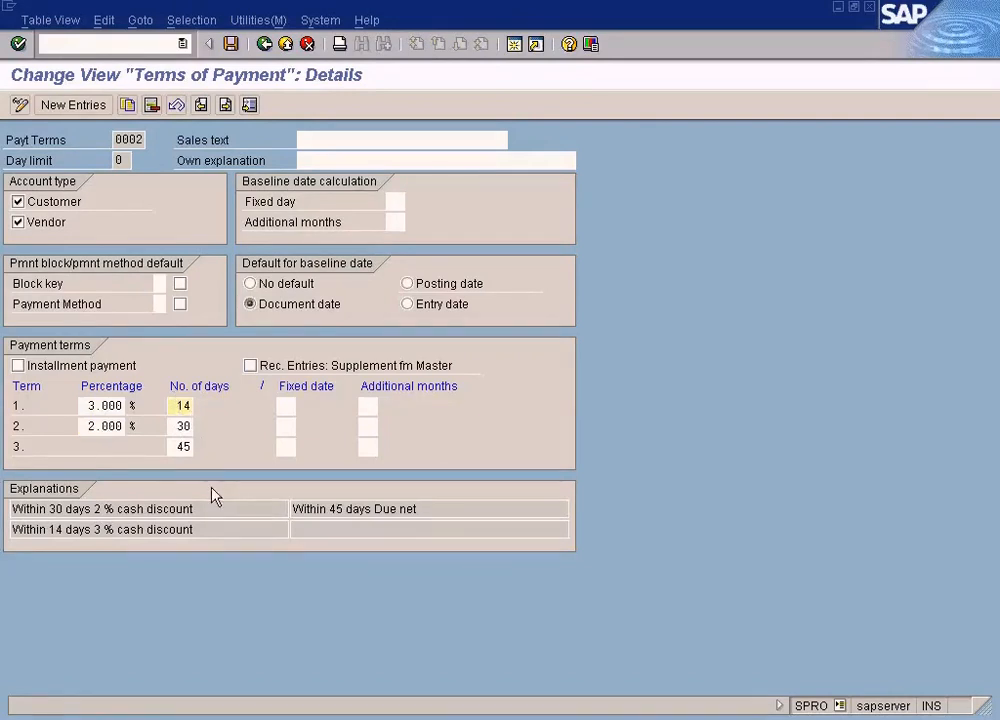
{"action": "left_click_drag", "start_coordinate": [82, 405], "coordinate": [137, 430]}
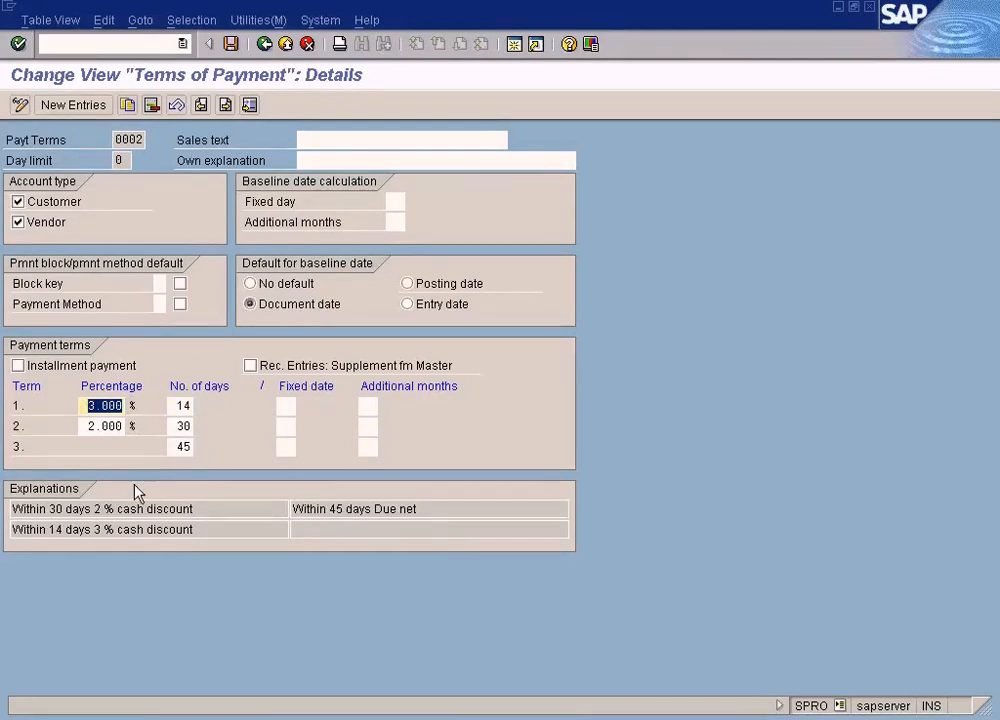
{"action": "left_click_drag", "start_coordinate": [171, 428], "coordinate": [205, 426]}
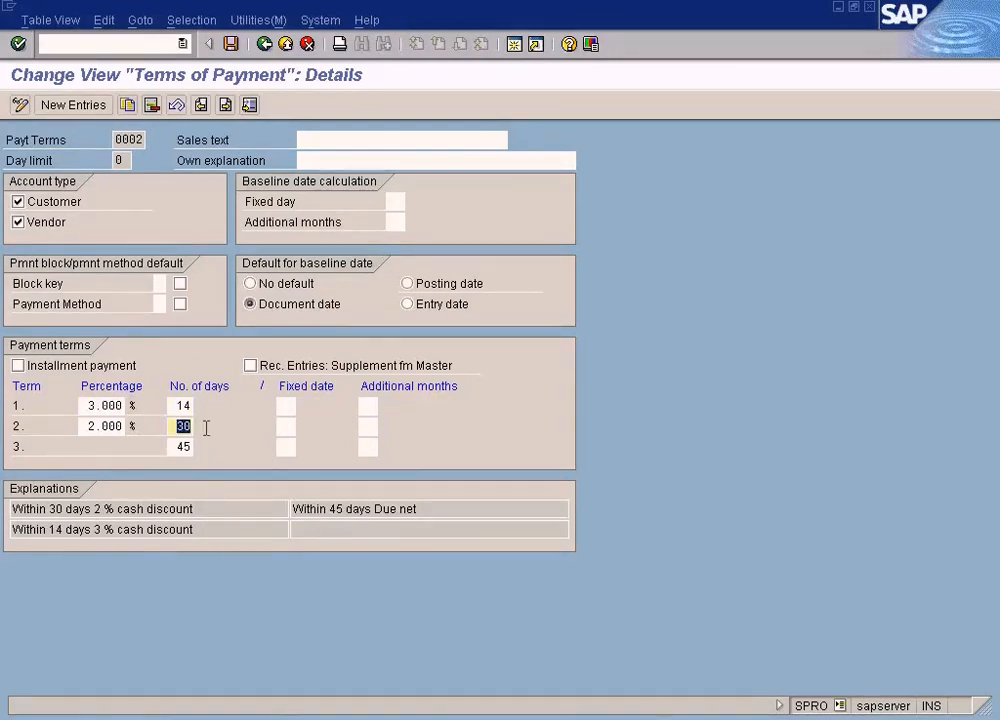
{"action": "left_click_drag", "start_coordinate": [89, 426], "coordinate": [142, 425]}
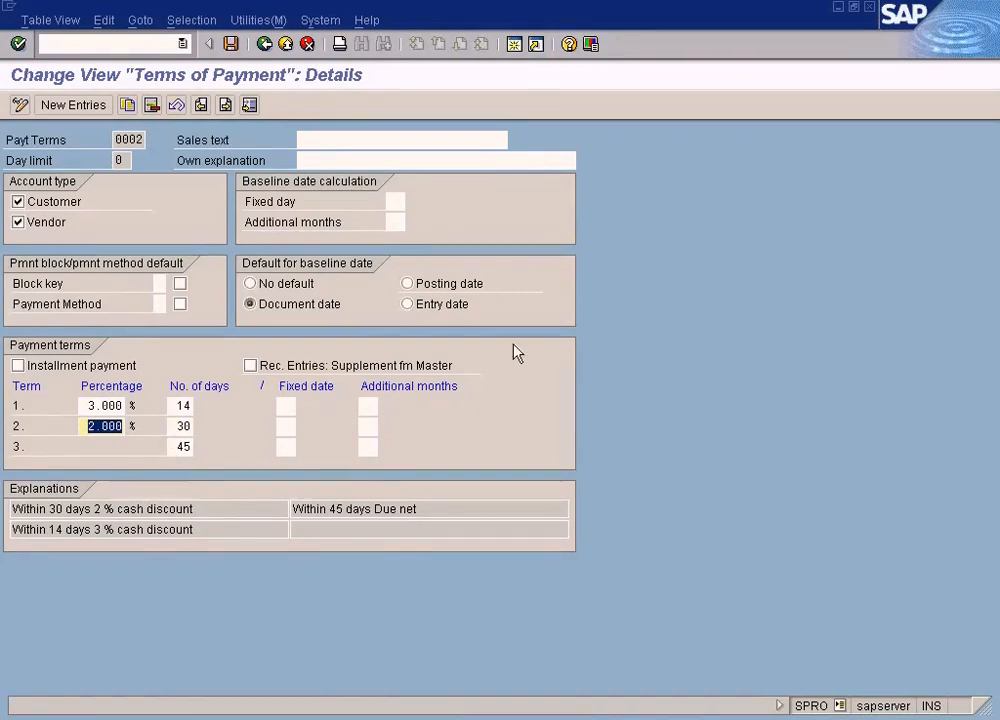
{"action": "left_click", "coordinate": [180, 404]}
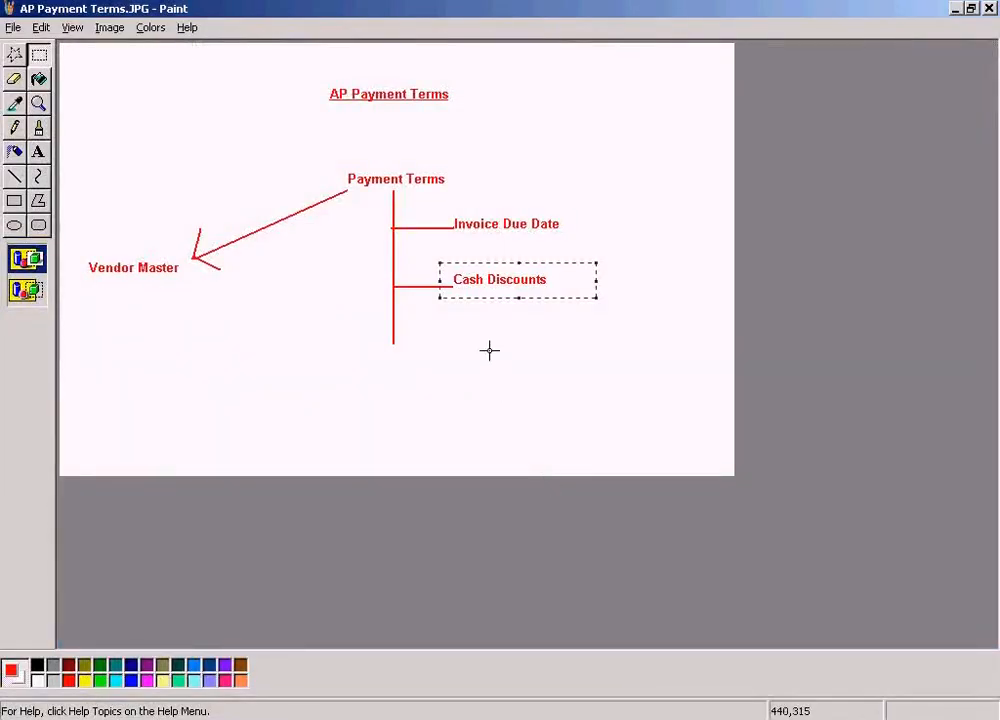
Step: Mark Cash Discounts in the Paint diagram and examine the first discount percentage of payment term 0002 in SAP
{"action": "left_click", "coordinate": [489, 349]}
{"action": "left_click_drag", "start_coordinate": [440, 263], "coordinate": [577, 298]}
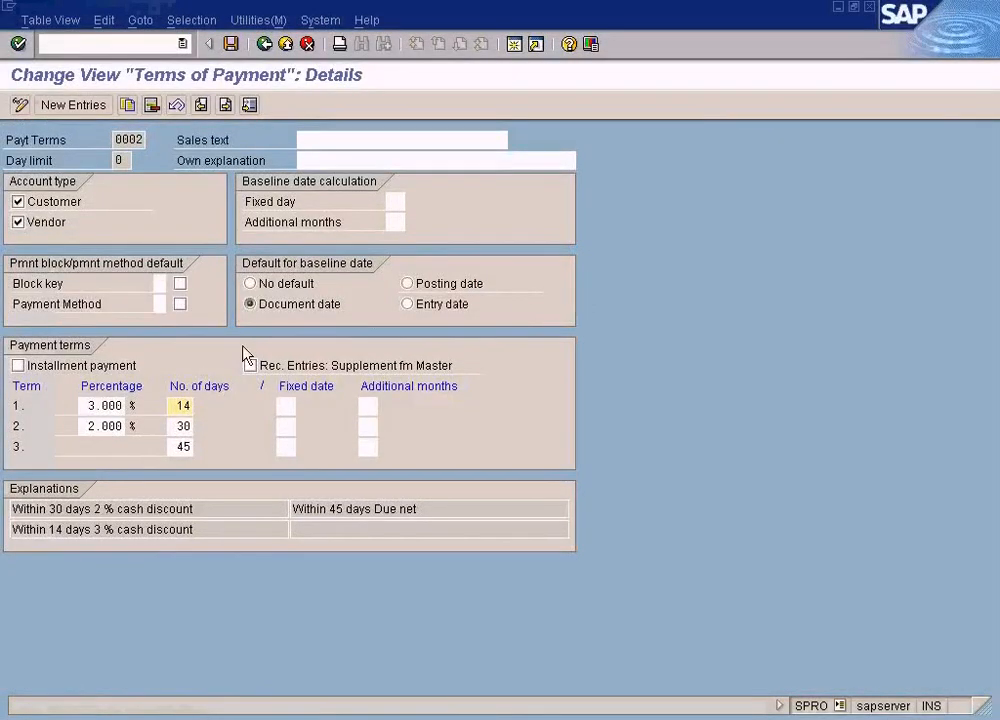
{"action": "left_click_drag", "start_coordinate": [87, 405], "coordinate": [138, 405]}
{"action": "left_click", "coordinate": [135, 139]}
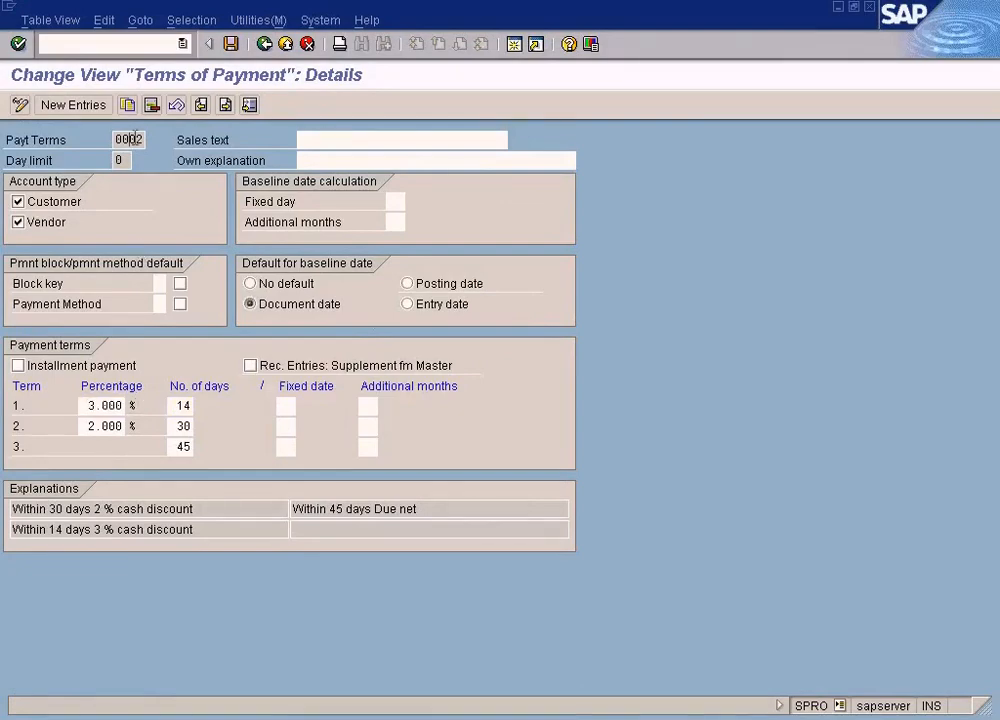
Step: Mark Invoice Due Date in the Paint diagram and compare the third term's days with the first discount percentage in SAP
{"action": "key", "text": "alt+Tab"}
{"action": "left_click_drag", "start_coordinate": [446, 205], "coordinate": [601, 244]}
{"action": "key", "text": "alt+Tab"}
{"action": "double_click", "coordinate": [185, 447]}
{"action": "left_click", "coordinate": [108, 405]}
{"action": "left_click", "coordinate": [185, 446]}
Step: Mark Payment Terms in the Paint diagram, examine its link to Vendor Master, and return to SAP
{"action": "key", "text": "alt+Tab"}
{"action": "left_click_drag", "start_coordinate": [341, 160], "coordinate": [472, 191]}
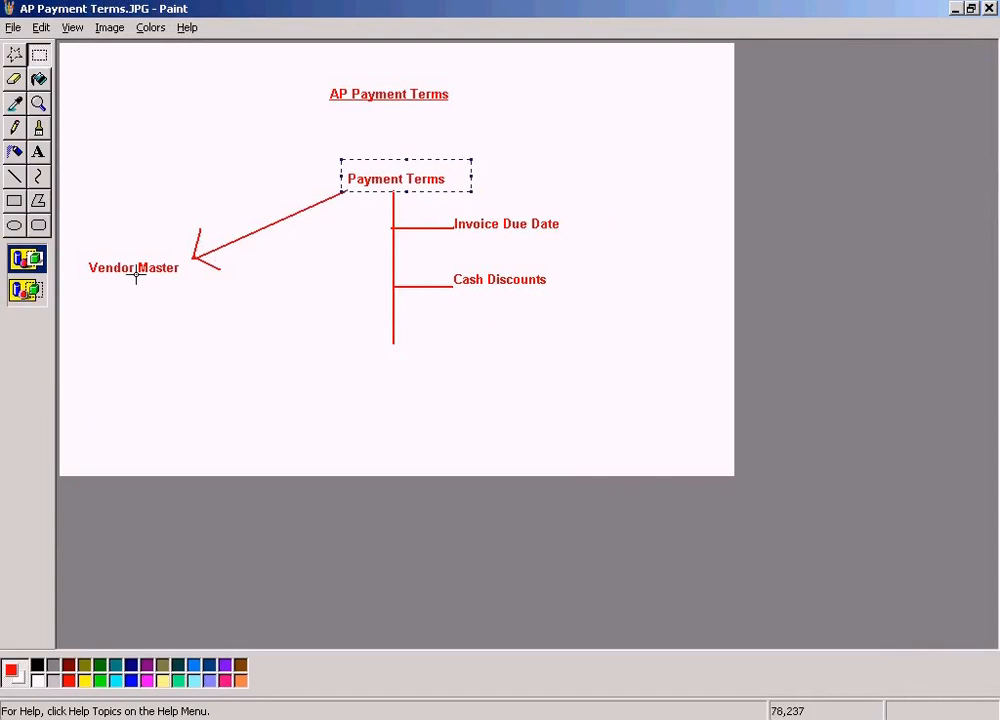
{"action": "key", "text": "alt+Tab"}
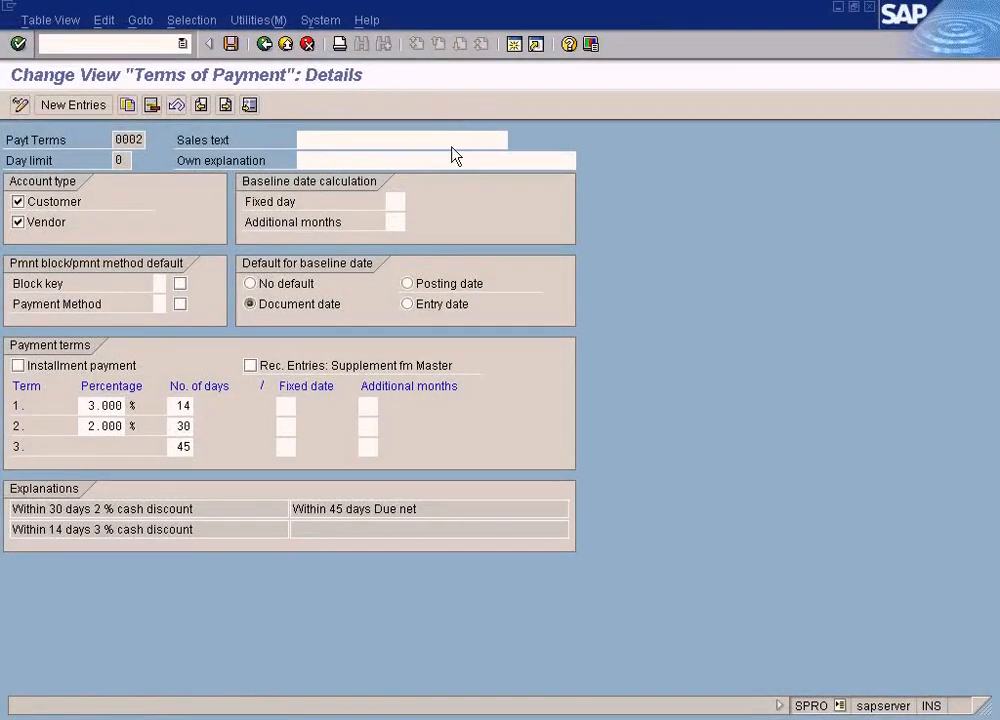
Step: Switch to the SAP Easy Access session, collapse the Accounting folder and start transaction FK03 to display a vendor
{"action": "left_click", "coordinate": [502, 712]}
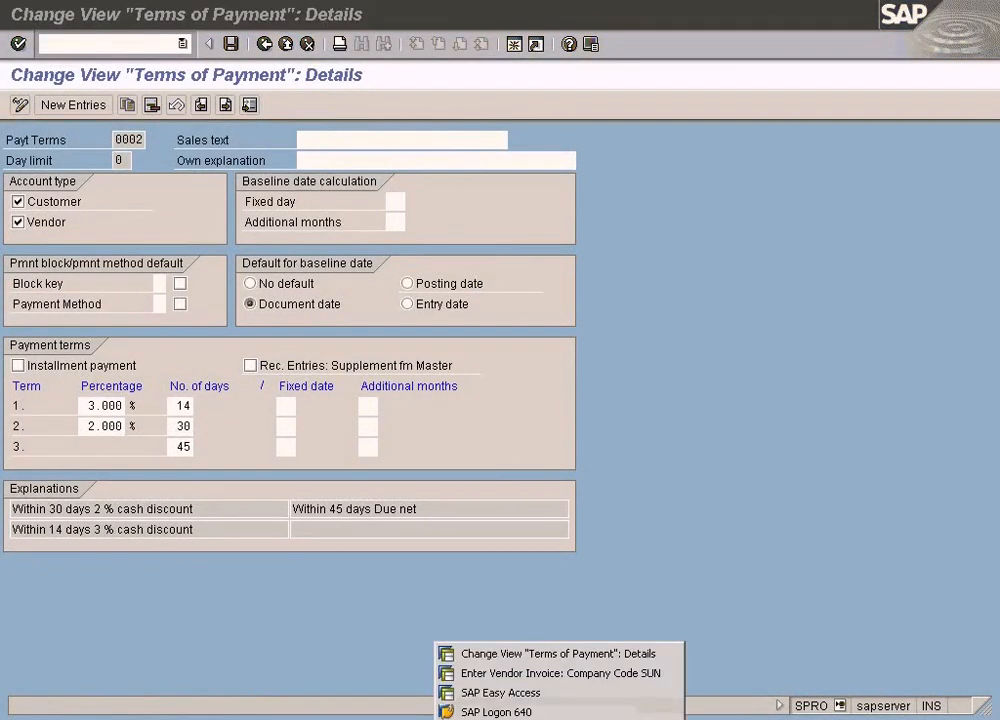
{"action": "left_click", "coordinate": [510, 693]}
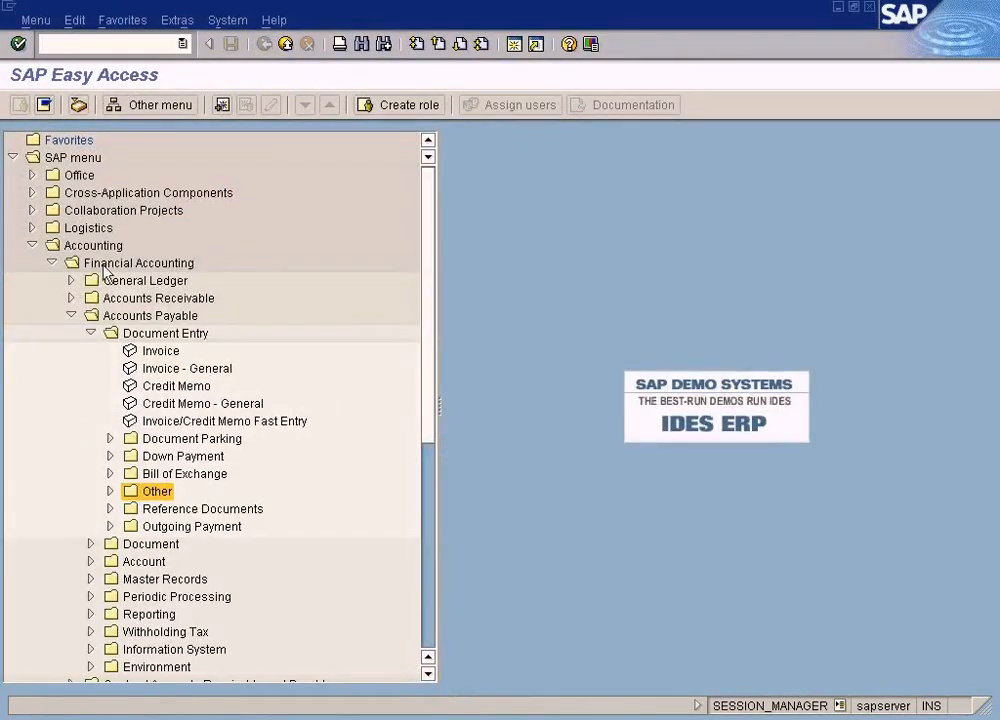
{"action": "left_click", "coordinate": [33, 246]}
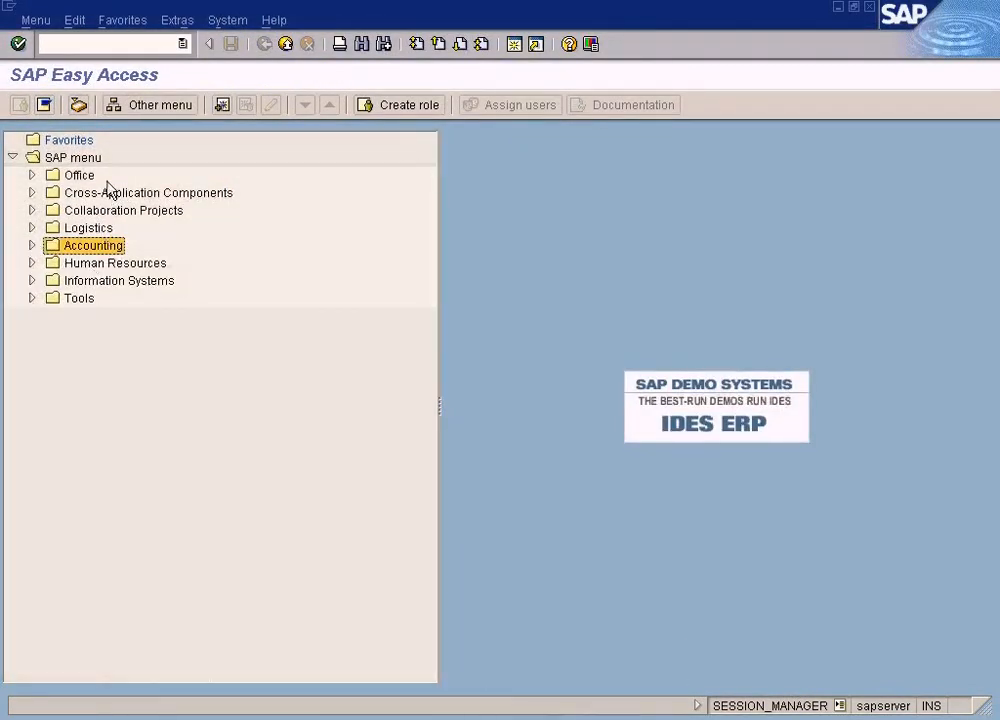
{"action": "left_click", "coordinate": [104, 43]}
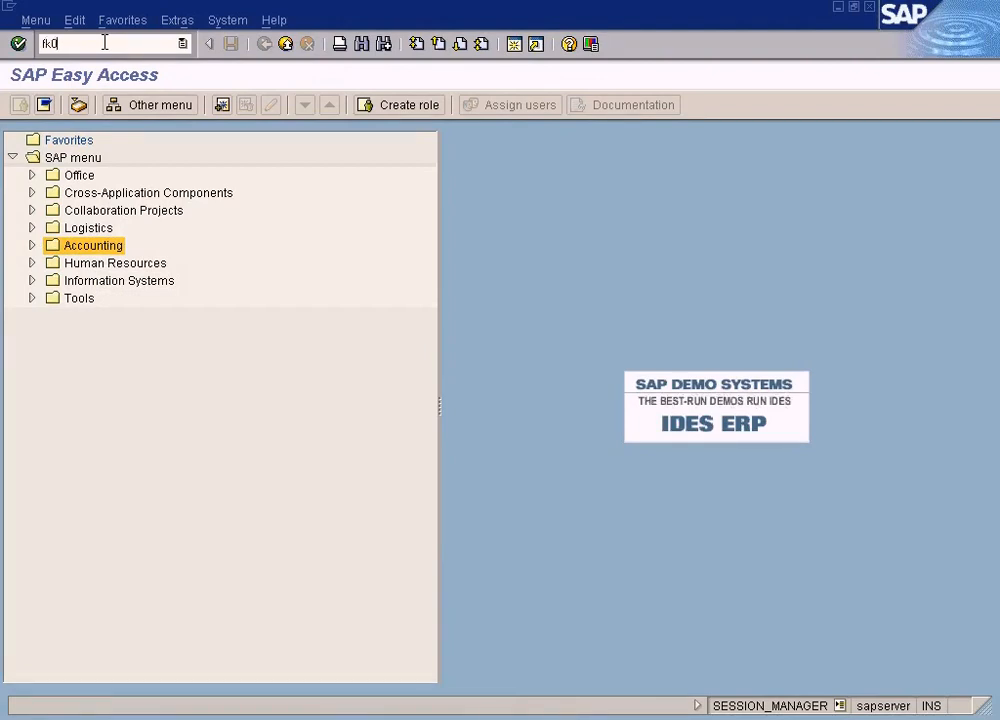
{"action": "key", "text": "Return"}
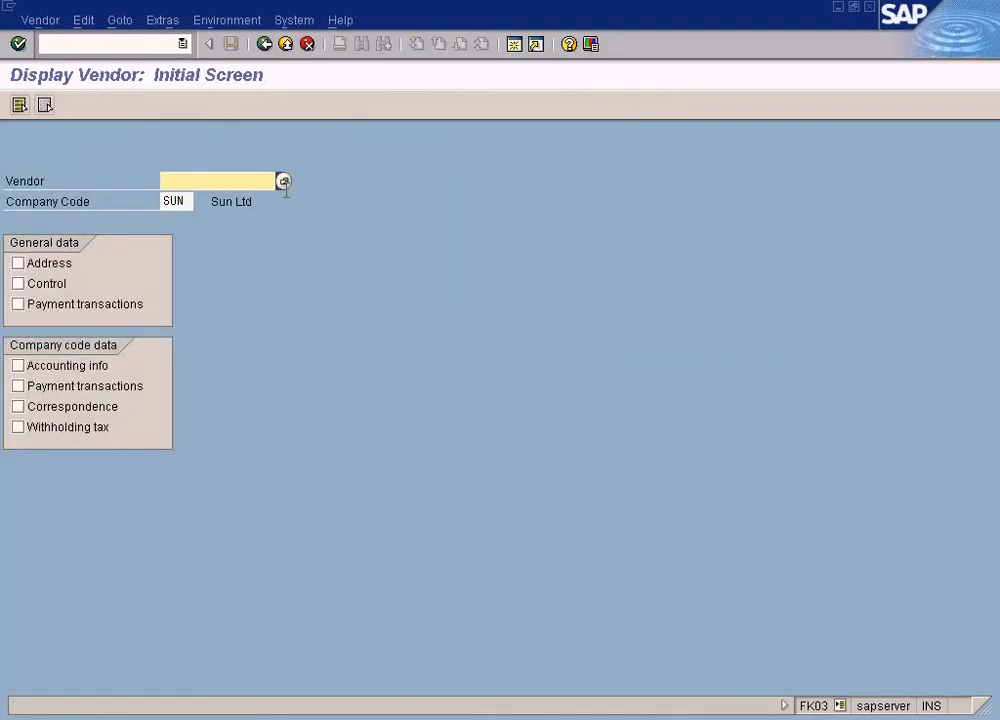
Step: Search for the vendors of company code SUN and select Vendor A for display
{"action": "left_click", "coordinate": [284, 183]}
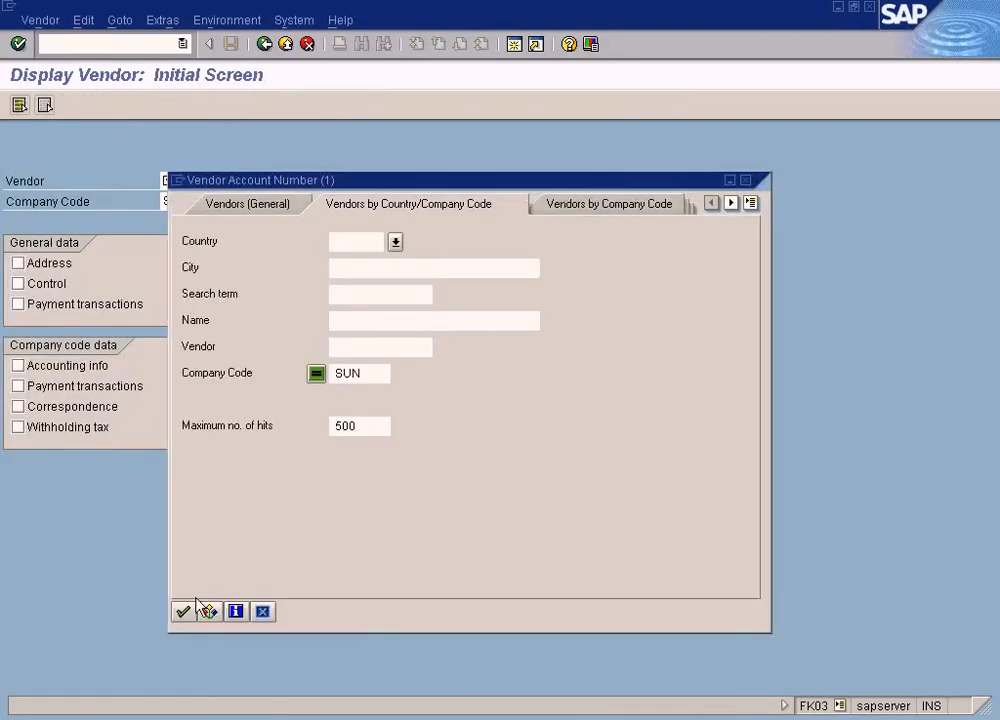
{"action": "left_click", "coordinate": [183, 611]}
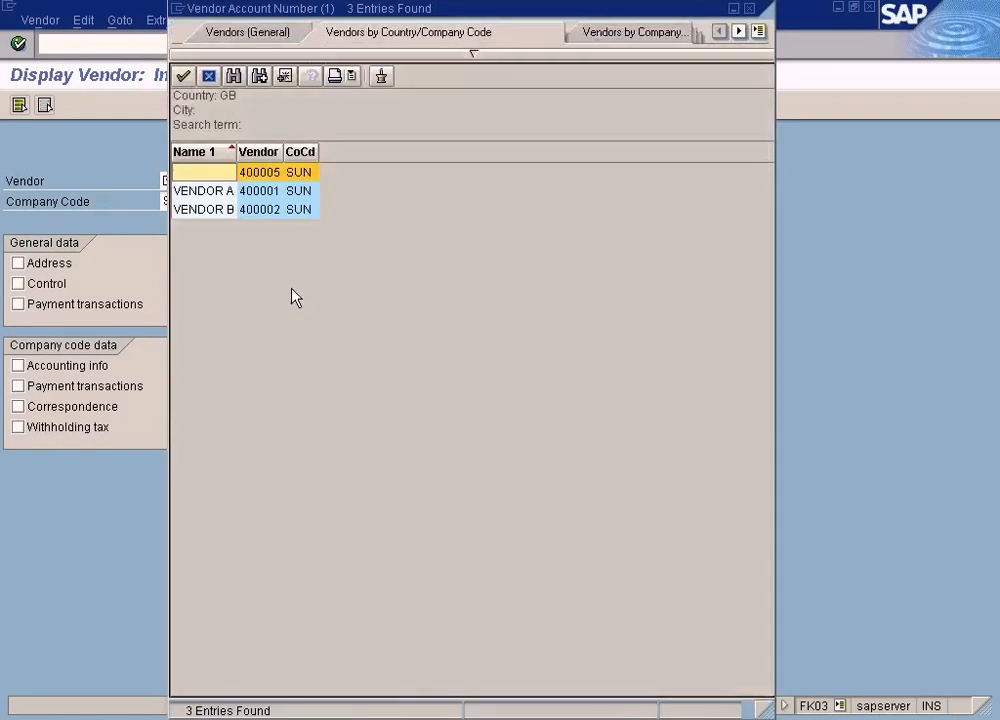
{"action": "left_click", "coordinate": [298, 198]}
{"action": "left_click", "coordinate": [298, 205]}
{"action": "left_click", "coordinate": [299, 191]}
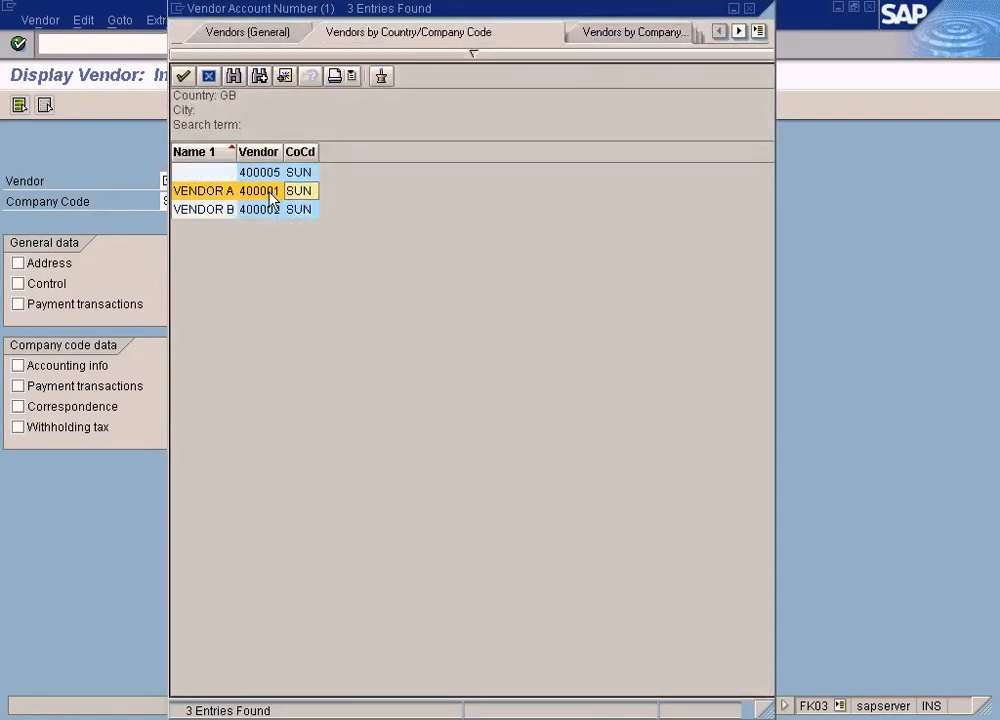
{"action": "double_click", "coordinate": [270, 197]}
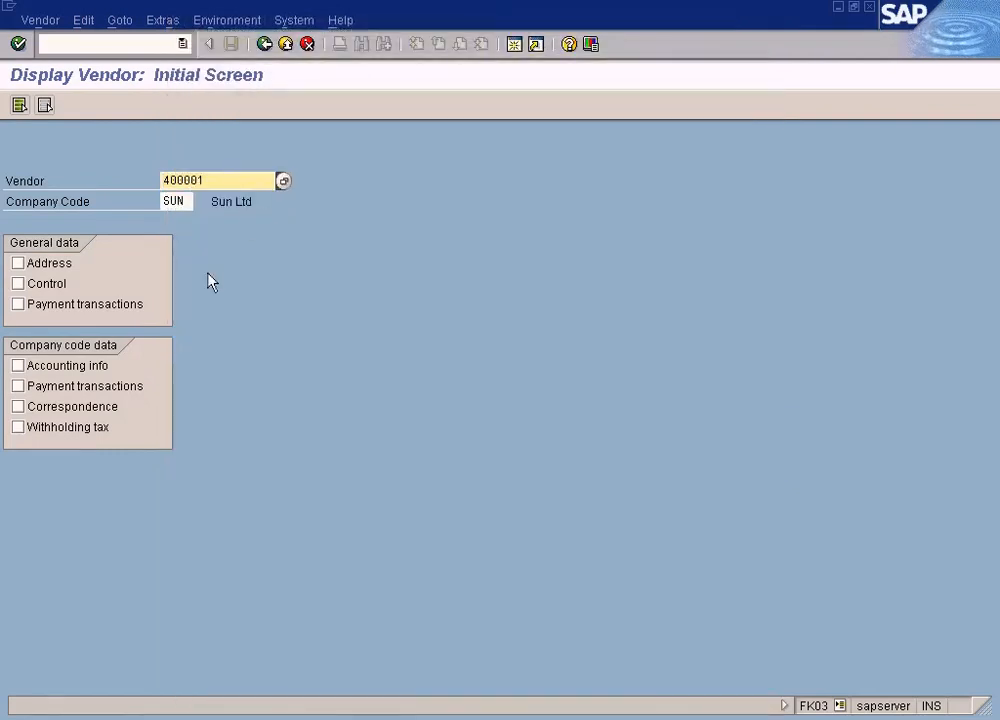
Step: Look for payment terms in Vendor A, selecting Payment transactions under both general and company code data, and return to the initial screen
{"action": "left_click", "coordinate": [17, 304]}
{"action": "left_click", "coordinate": [17, 386]}
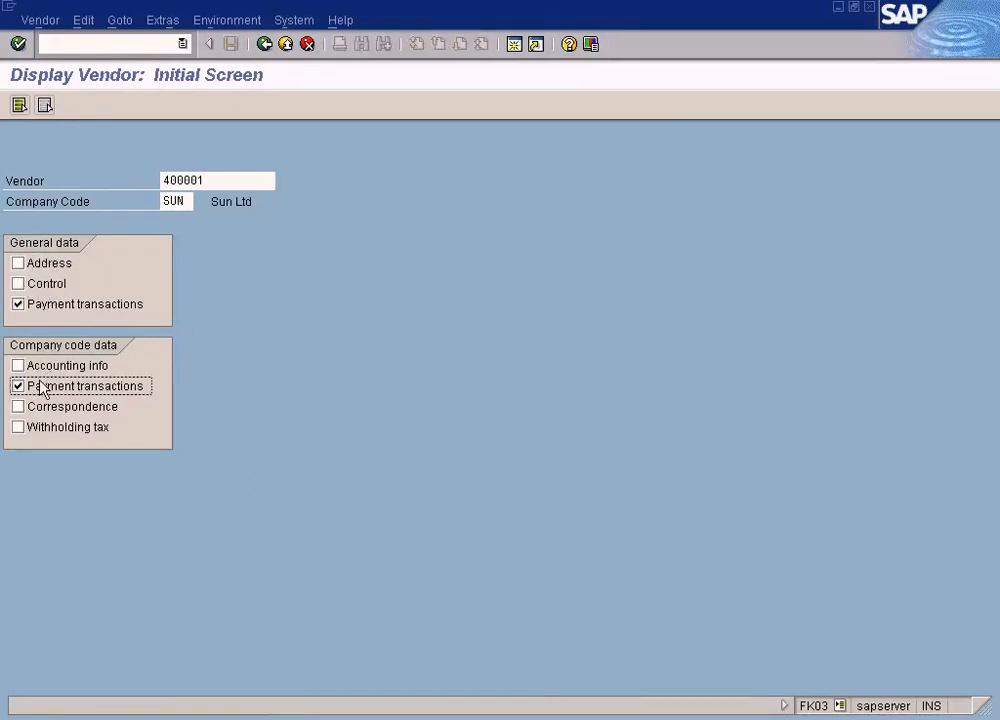
{"action": "double_click", "coordinate": [188, 200]}
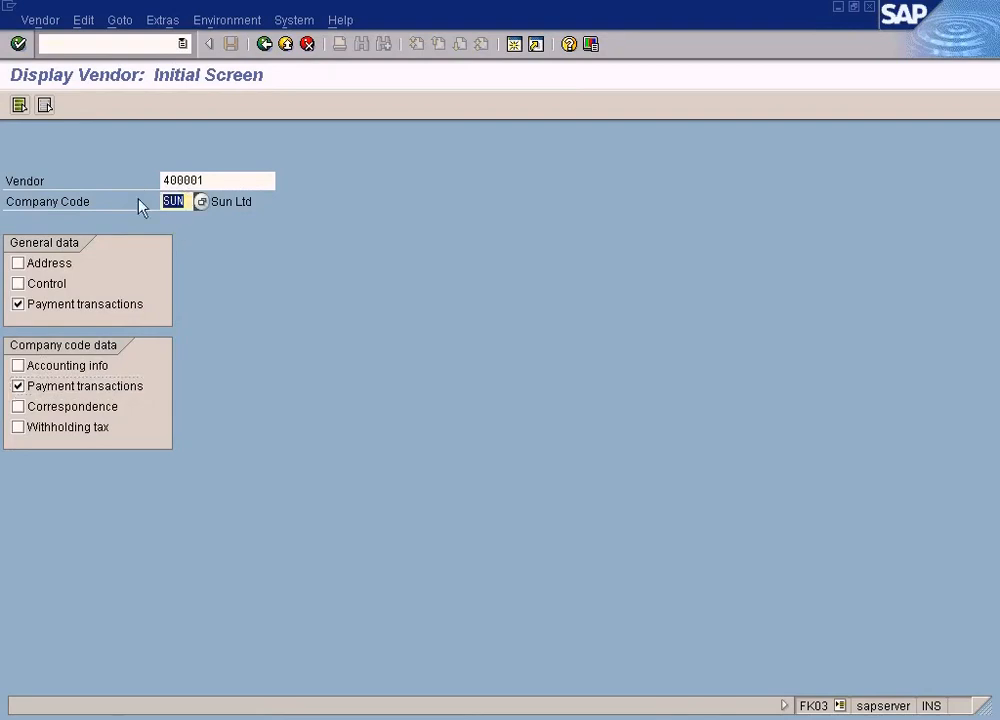
{"action": "key", "text": "Return"}
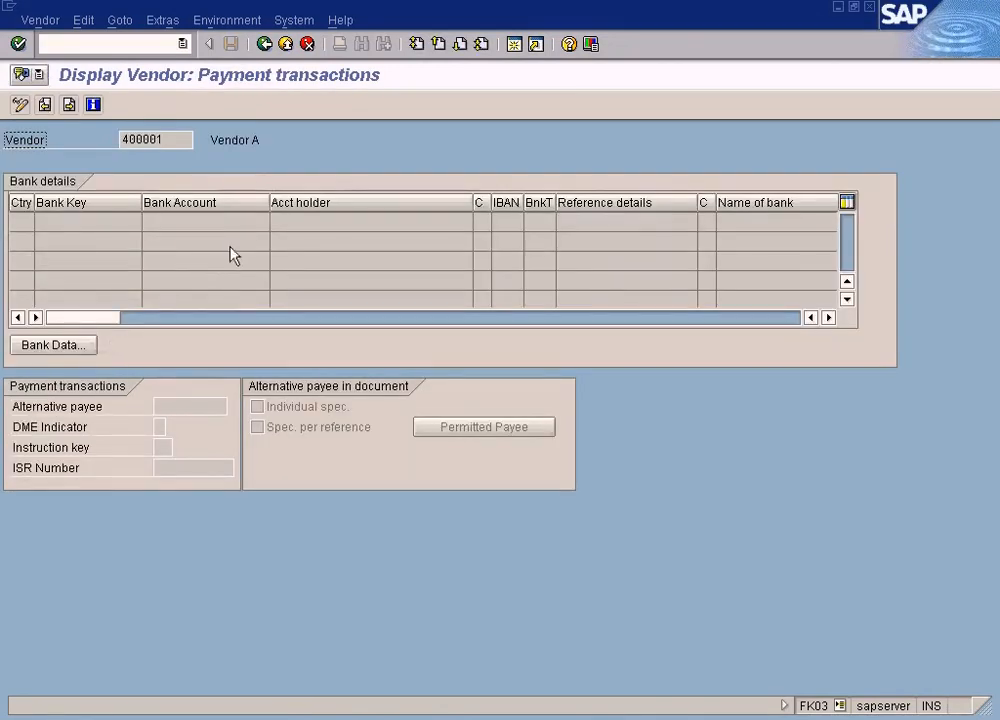
{"action": "left_click", "coordinate": [264, 44]}
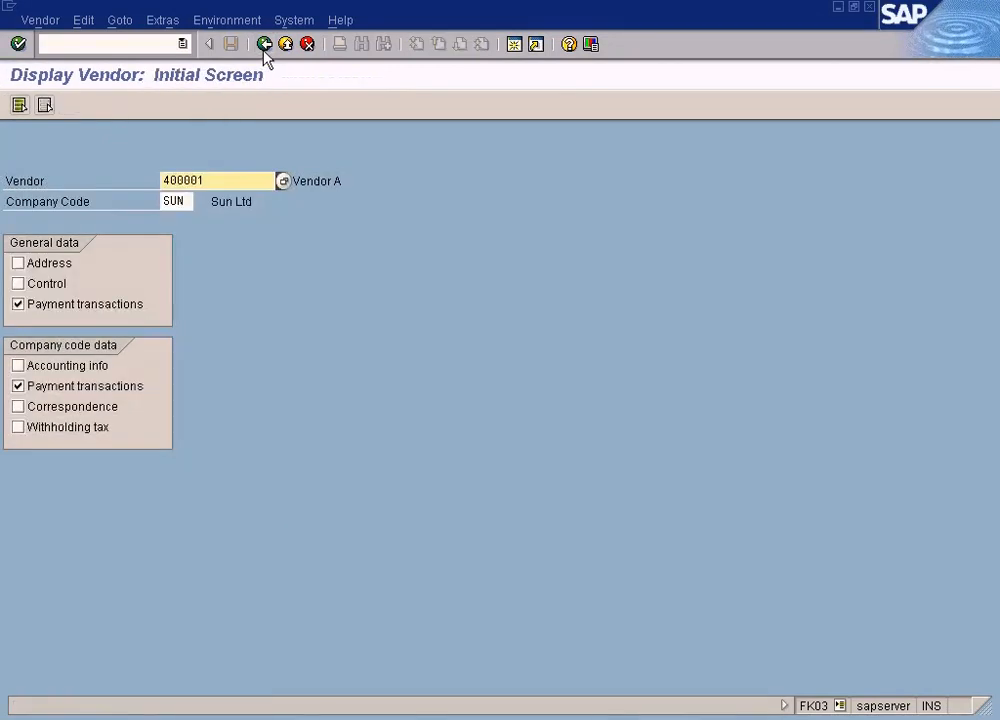
Step: Display only the Control data of Vendor A and return to the initial screen
{"action": "left_click", "coordinate": [18, 386]}
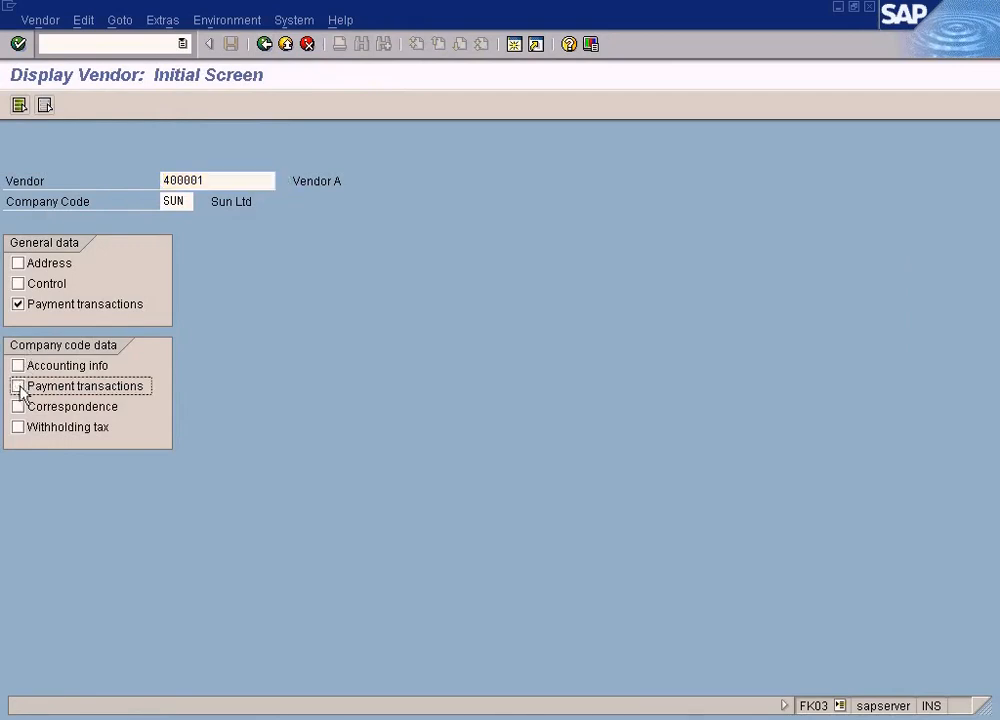
{"action": "left_click", "coordinate": [18, 304]}
{"action": "left_click", "coordinate": [18, 284]}
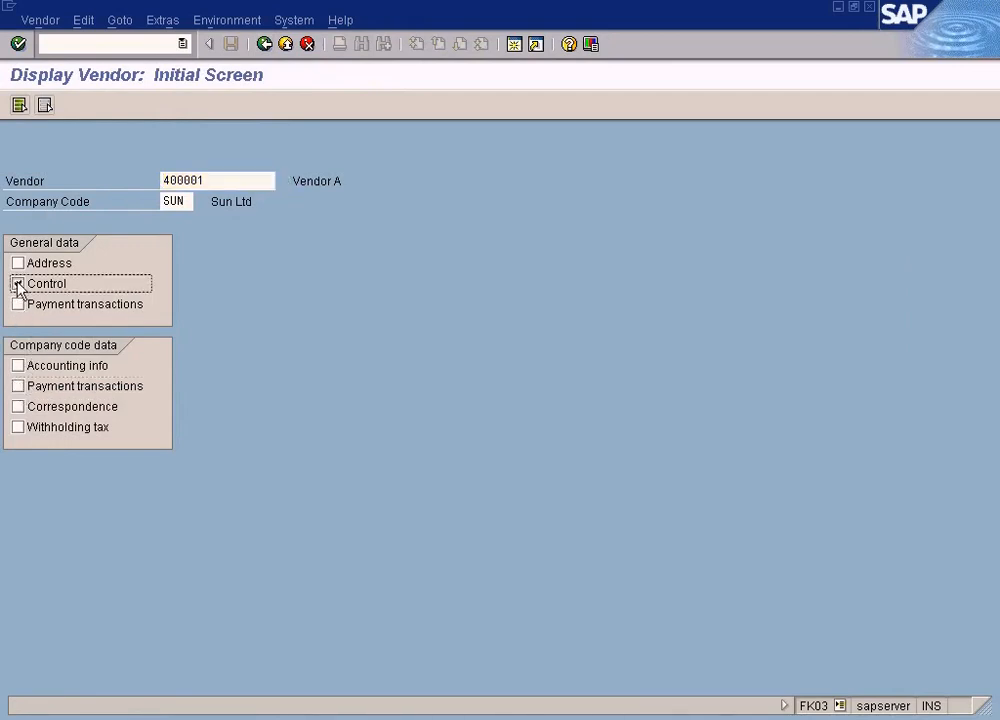
{"action": "key", "text": "Return"}
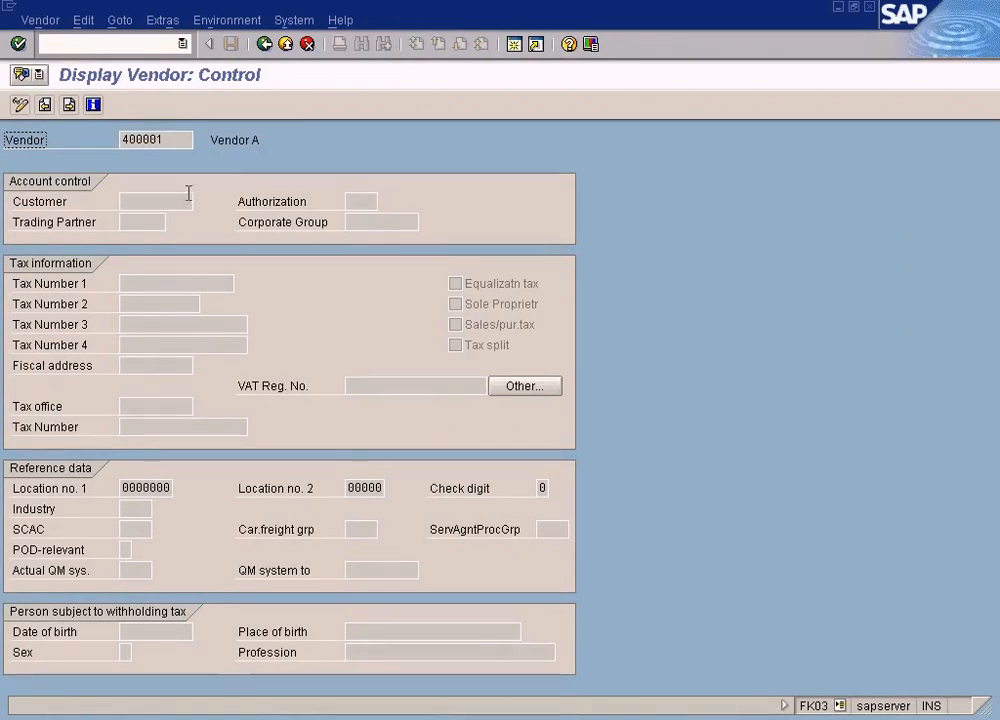
{"action": "left_click", "coordinate": [264, 44]}
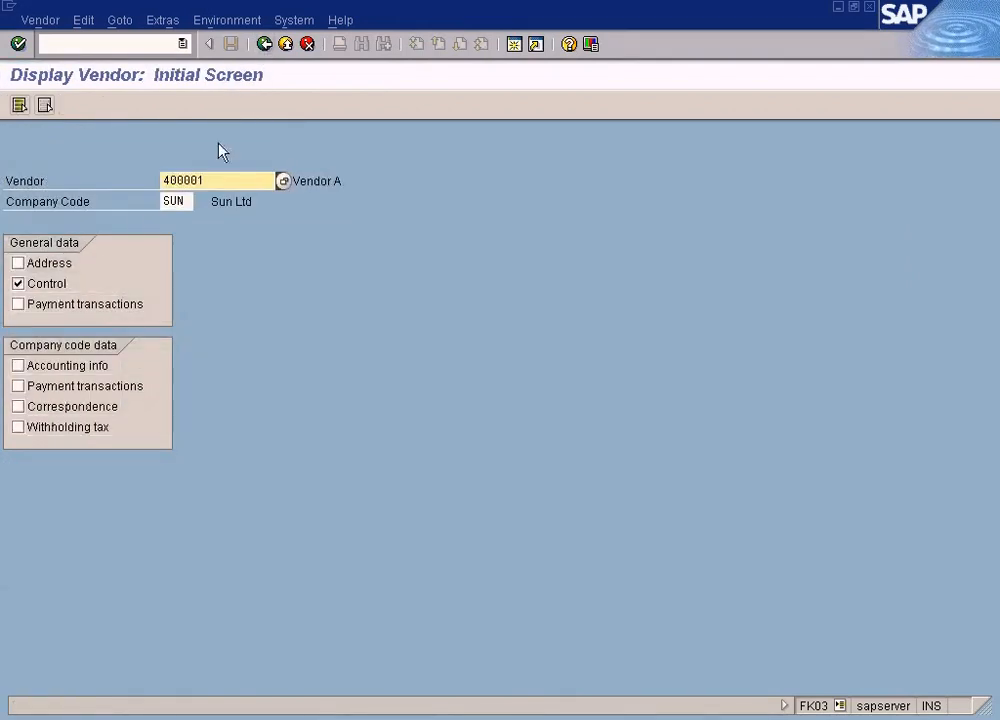
Step: Examine Vendor A's company code accounting information and payment transactions for the payment terms field
{"action": "left_click", "coordinate": [18, 366]}
{"action": "left_click", "coordinate": [18, 284]}
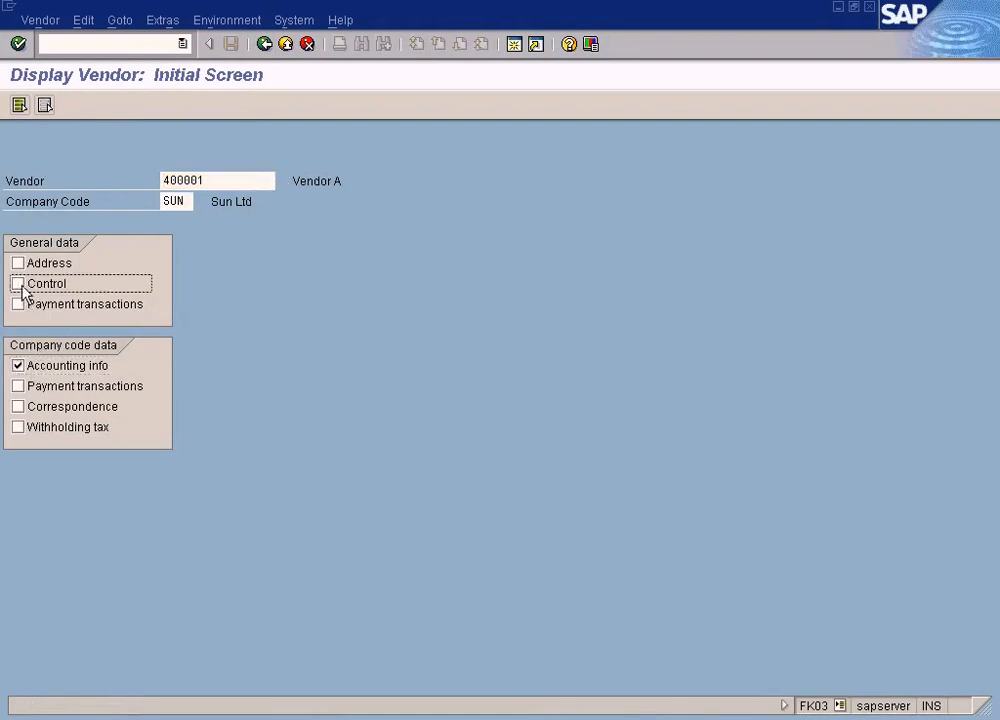
{"action": "key", "text": "Return"}
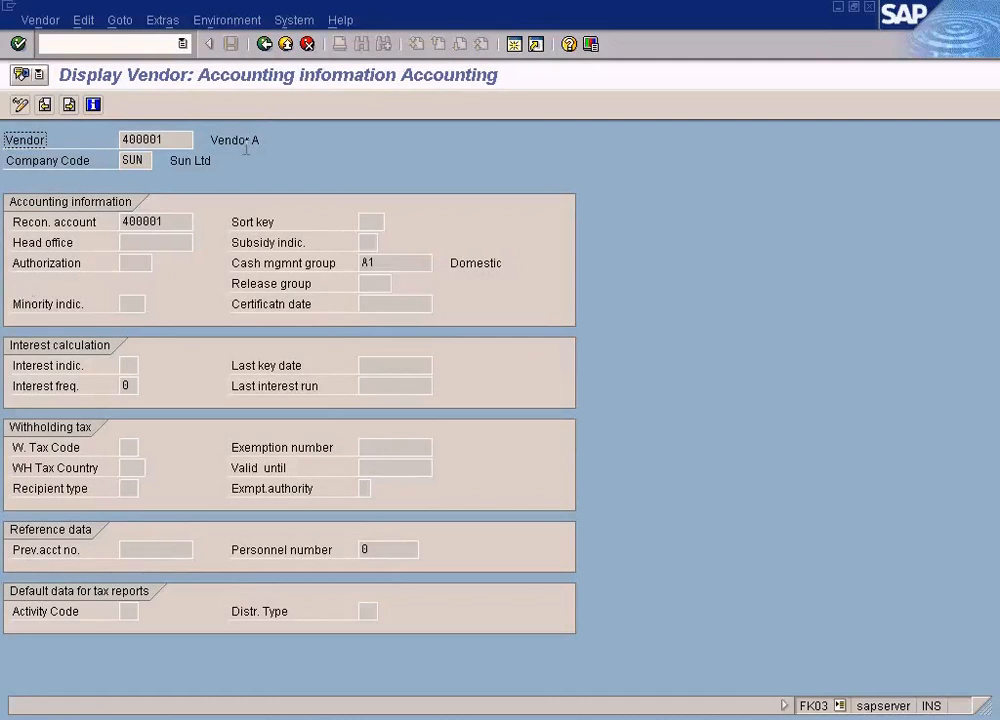
{"action": "left_click", "coordinate": [264, 44]}
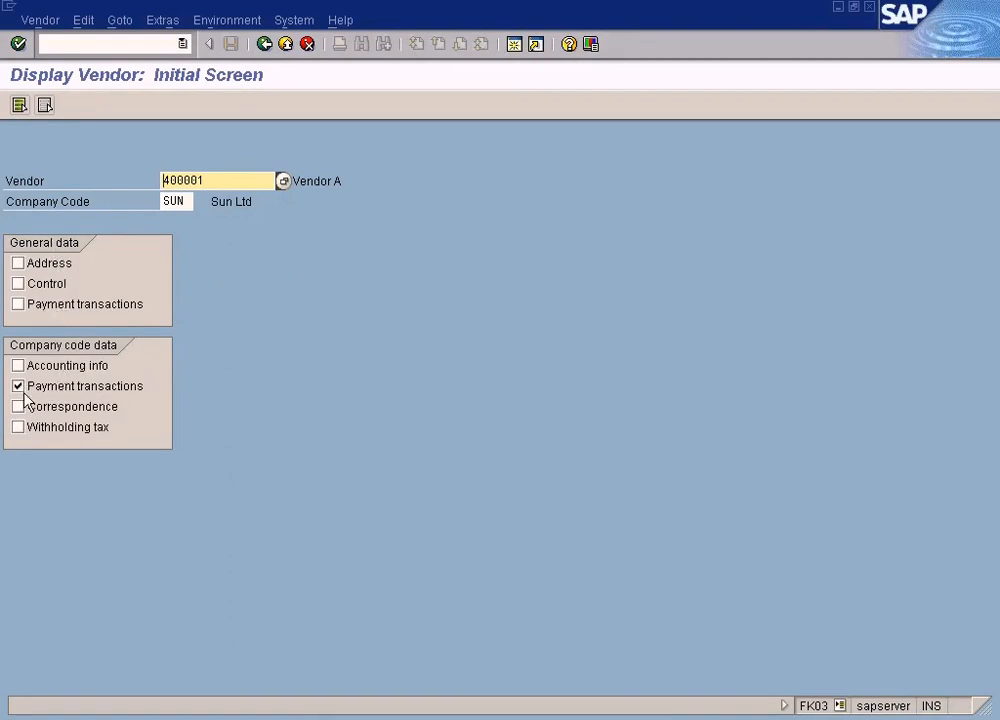
{"action": "key", "text": "Return"}
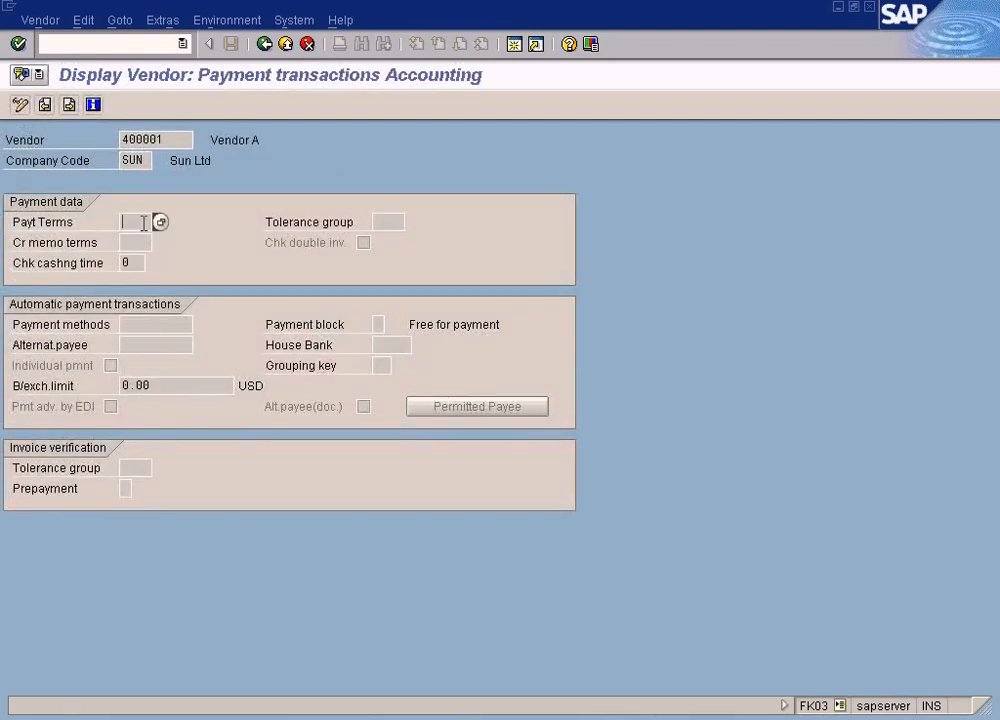
{"action": "left_click", "coordinate": [266, 45]}
Step: Display only the general Payment transactions data of Vendor A, examine the bank details, and go back
{"action": "left_click", "coordinate": [18, 388]}
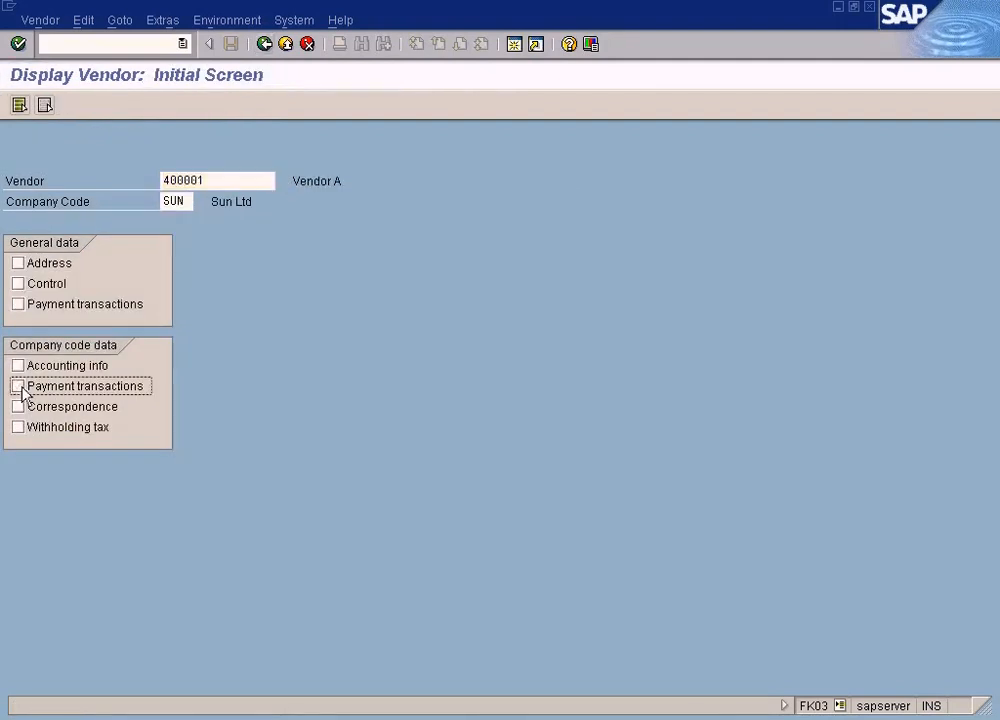
{"action": "left_click", "coordinate": [20, 305]}
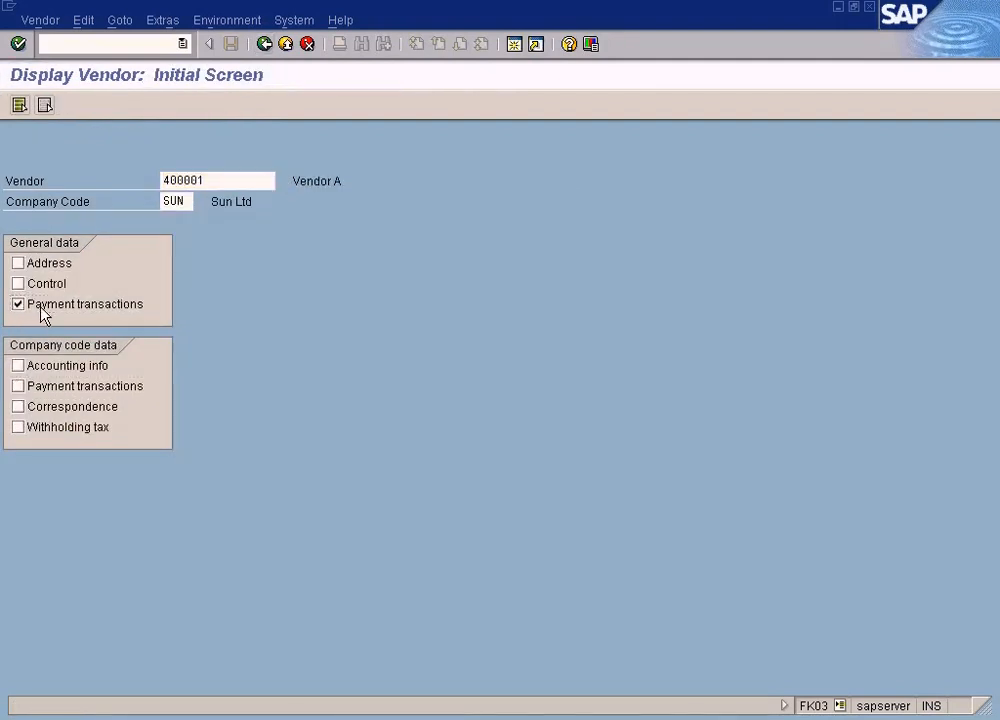
{"action": "key", "text": "Return"}
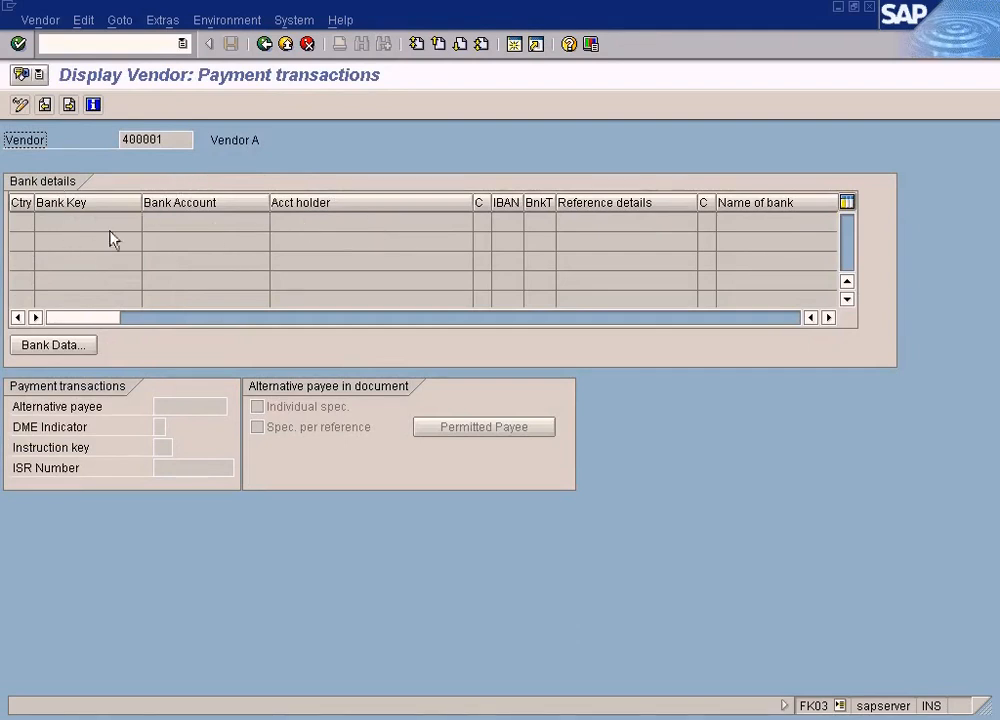
{"action": "left_click", "coordinate": [265, 45]}
Step: Open only the company code Payment transactions data of Vendor A and locate its payment terms field
{"action": "left_click", "coordinate": [29, 305]}
{"action": "left_click", "coordinate": [28, 306]}
{"action": "left_click", "coordinate": [19, 386]}
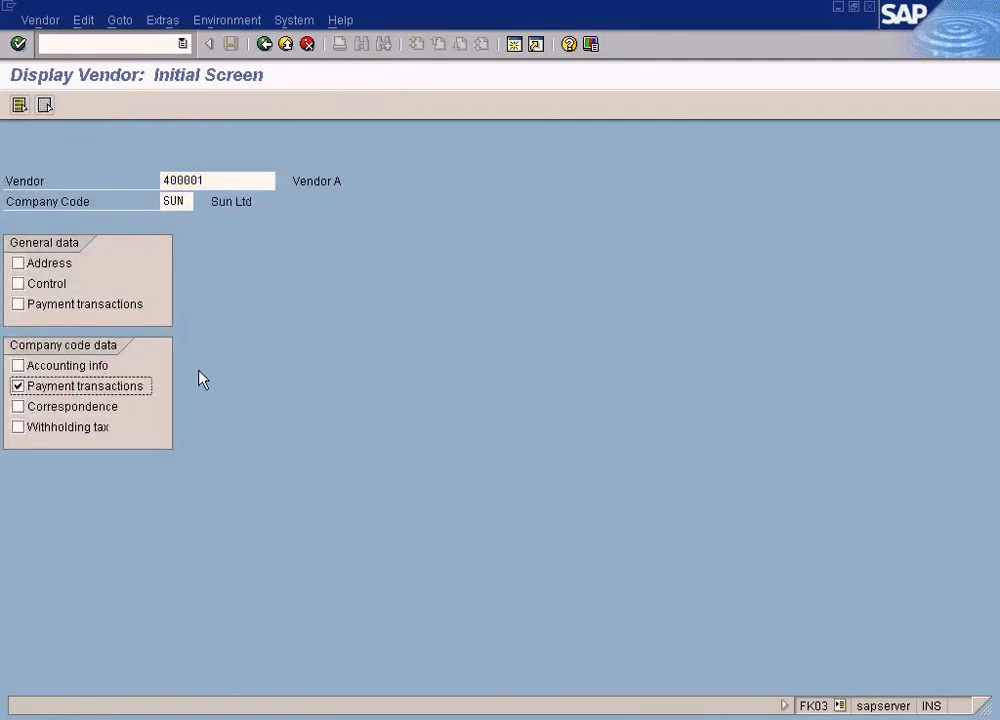
{"action": "key", "text": "Return"}
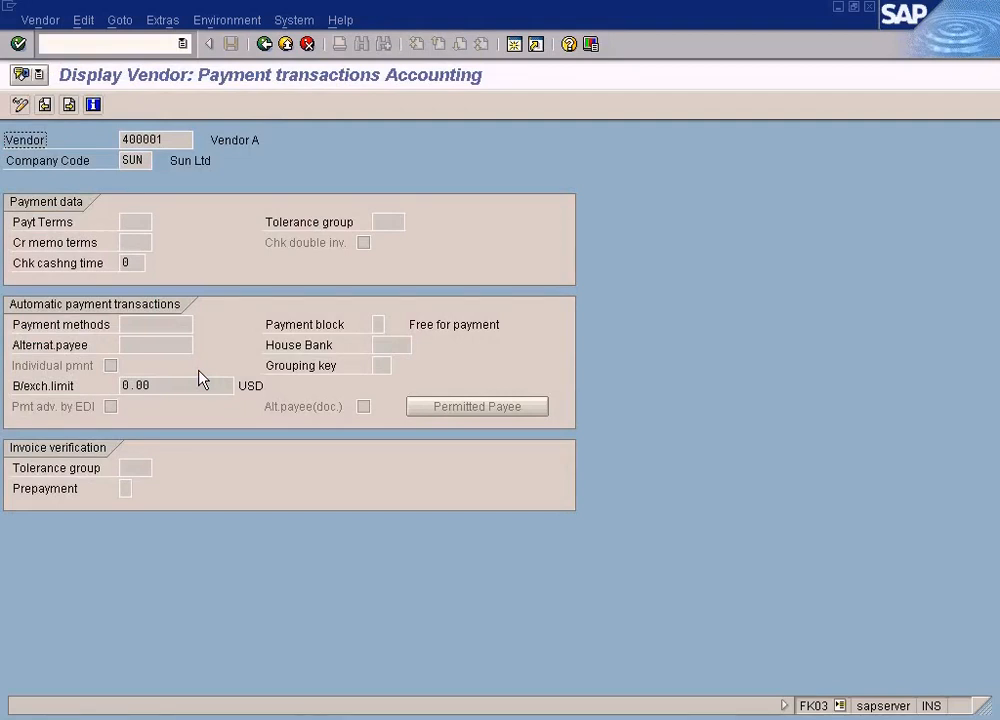
{"action": "left_click", "coordinate": [170, 142]}
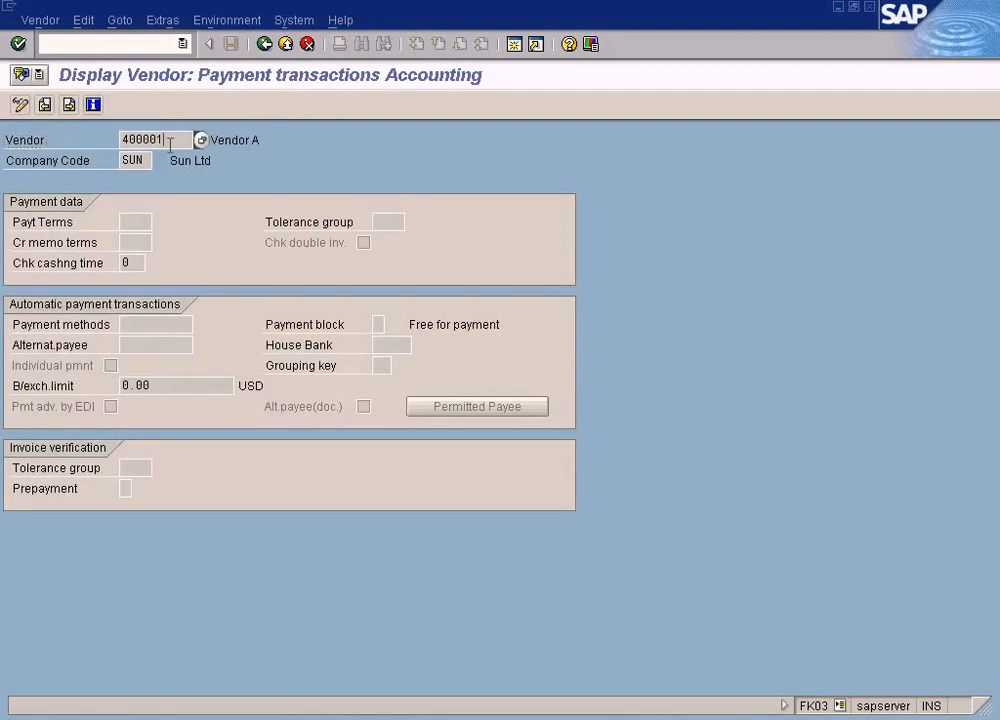
{"action": "left_click", "coordinate": [145, 214]}
Step: Switch Vendor A to change mode, set its payment terms to 0002 and save the vendor
{"action": "left_click", "coordinate": [42, 22]}
{"action": "left_click", "coordinate": [60, 66]}
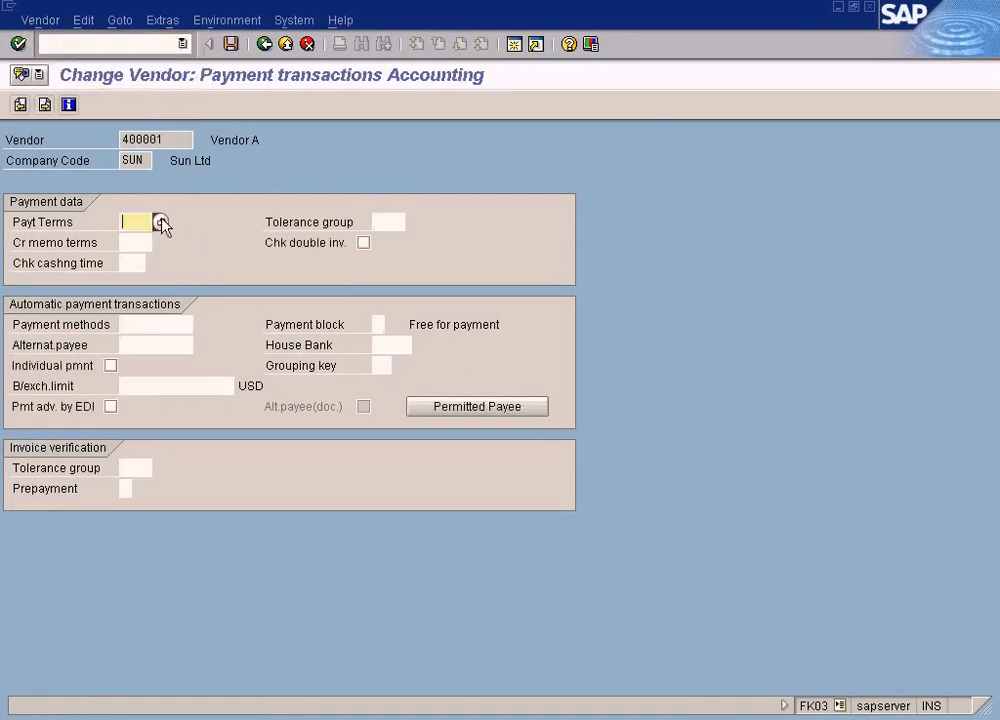
{"action": "left_click", "coordinate": [162, 222]}
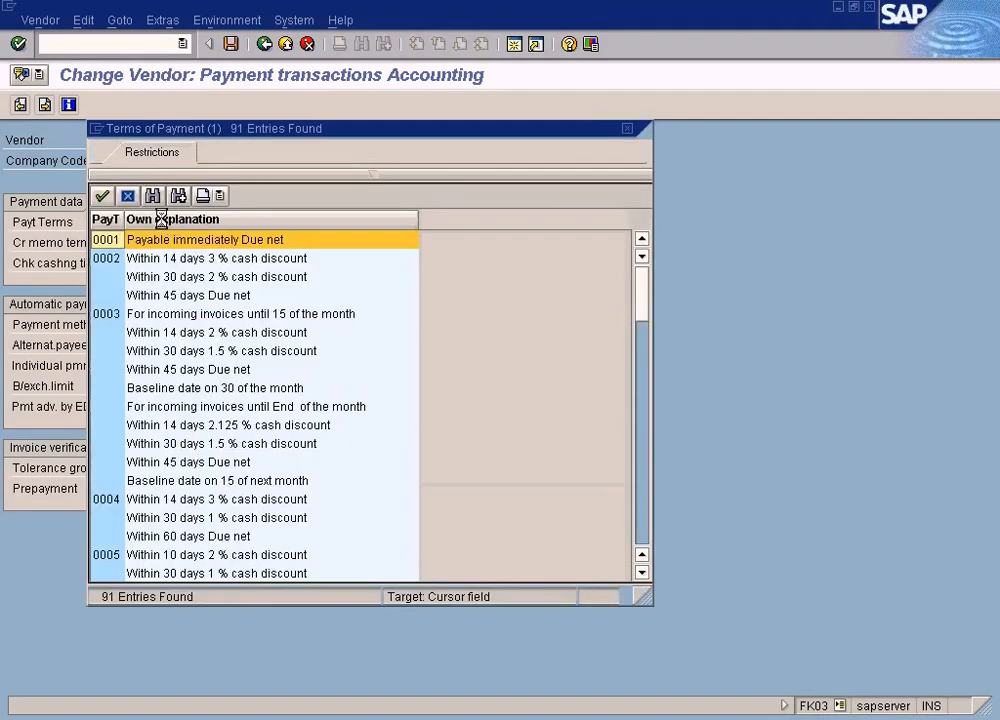
{"action": "double_click", "coordinate": [106, 260]}
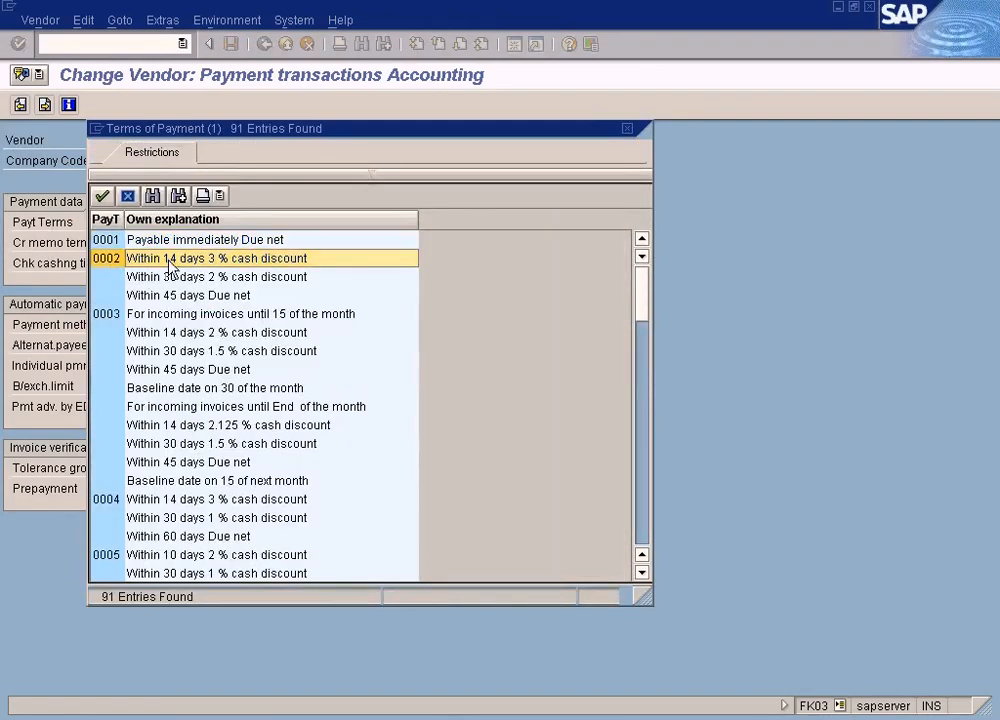
{"action": "left_click", "coordinate": [231, 44]}
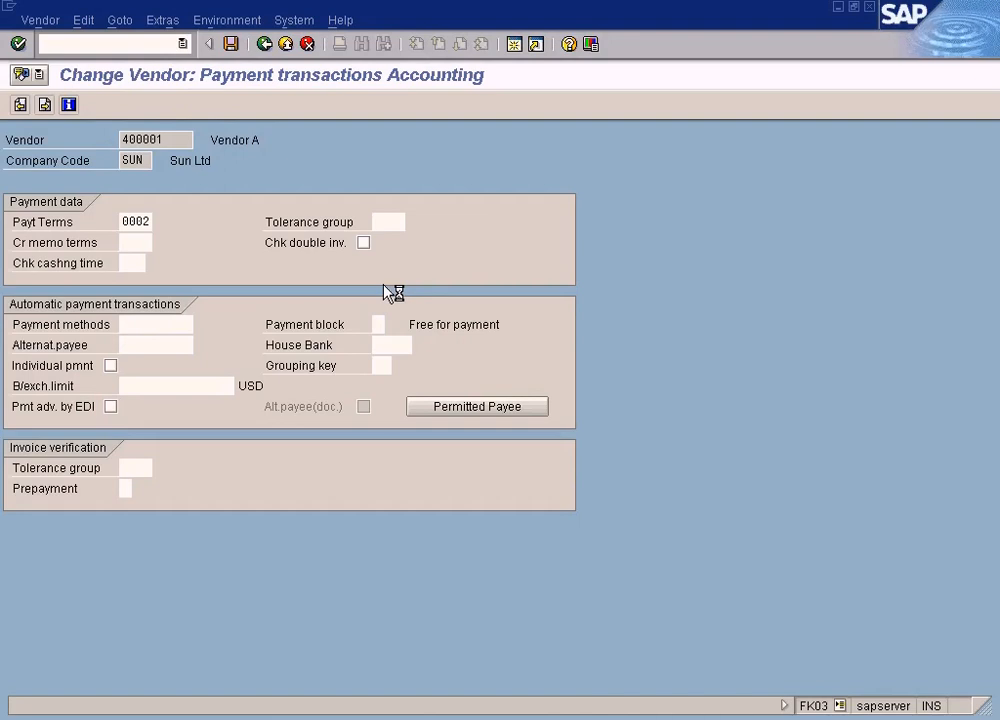
Step: Switch to the AP Payment Terms diagram in Paint and mark the Payment Terms and Vendor Master labels
{"action": "left_click", "coordinate": [618, 717]}
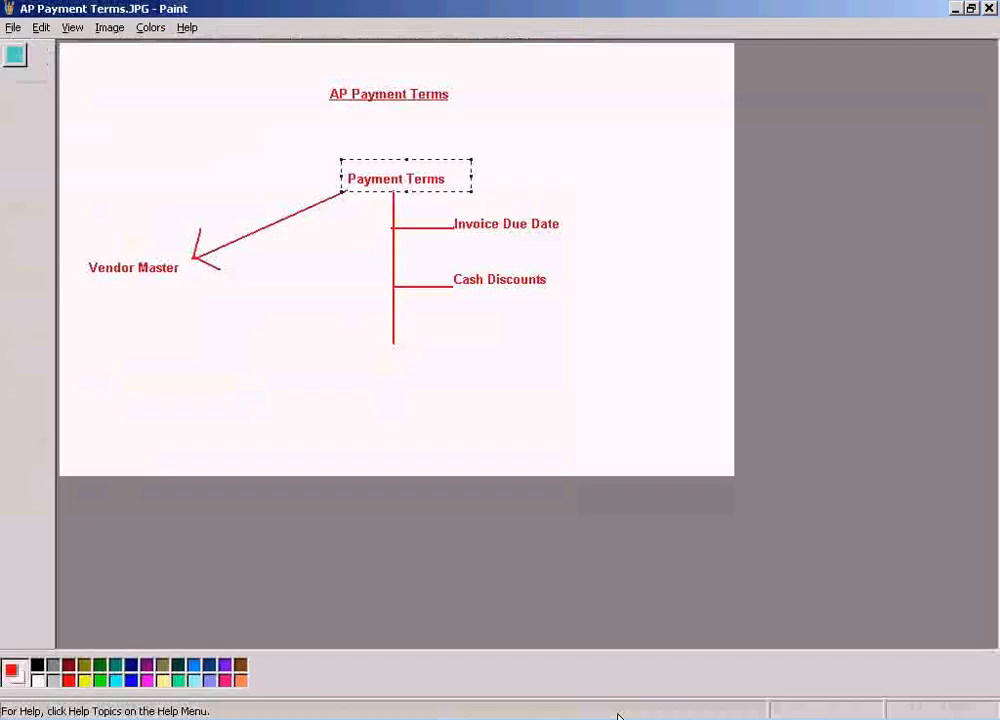
{"action": "left_click", "coordinate": [340, 143]}
{"action": "mouse_move", "coordinate": [345, 156]}
{"action": "left_mouse_down"}
{"action": "mouse_move", "coordinate": [387, 179]}
{"action": "mouse_move", "coordinate": [464, 194]}
{"action": "left_mouse_up"}
{"action": "left_click_drag", "start_coordinate": [89, 239], "coordinate": [228, 303]}
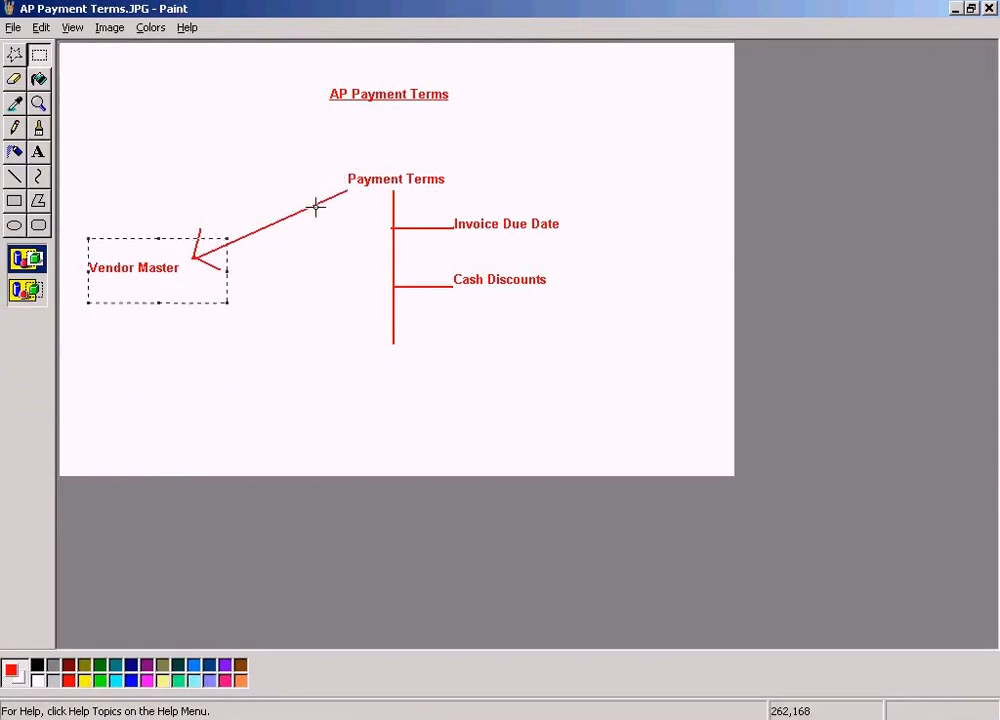
Step: Return to SAP's vendor display, open Vendor A's company code payment transactions and check its payment terms
{"action": "left_click", "coordinate": [504, 716]}
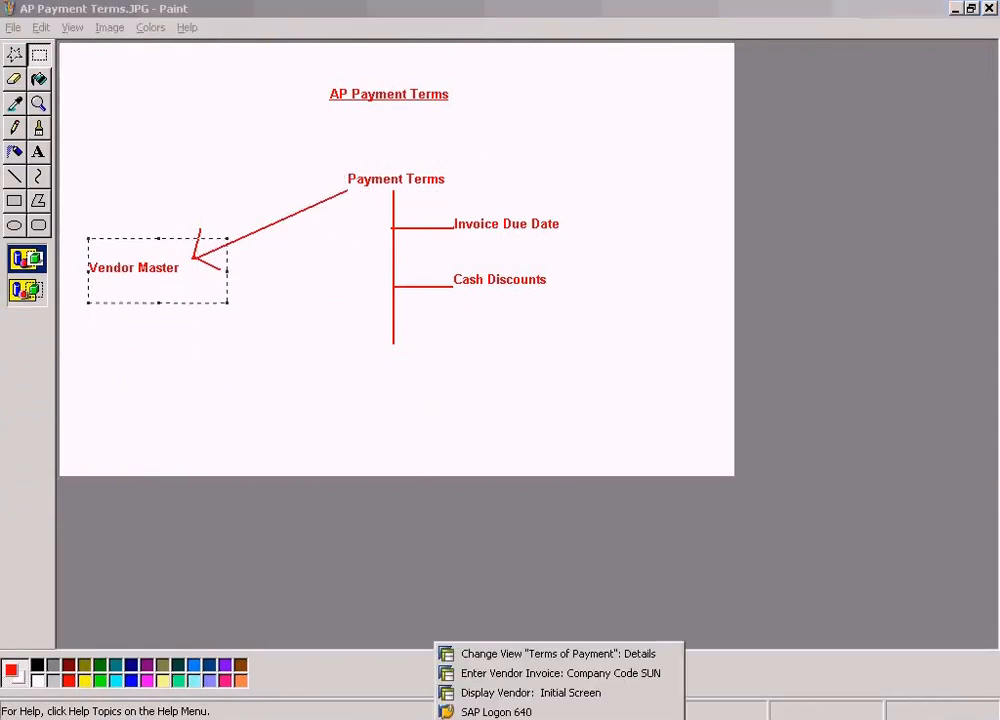
{"action": "left_click", "coordinate": [517, 656]}
{"action": "left_click", "coordinate": [511, 706]}
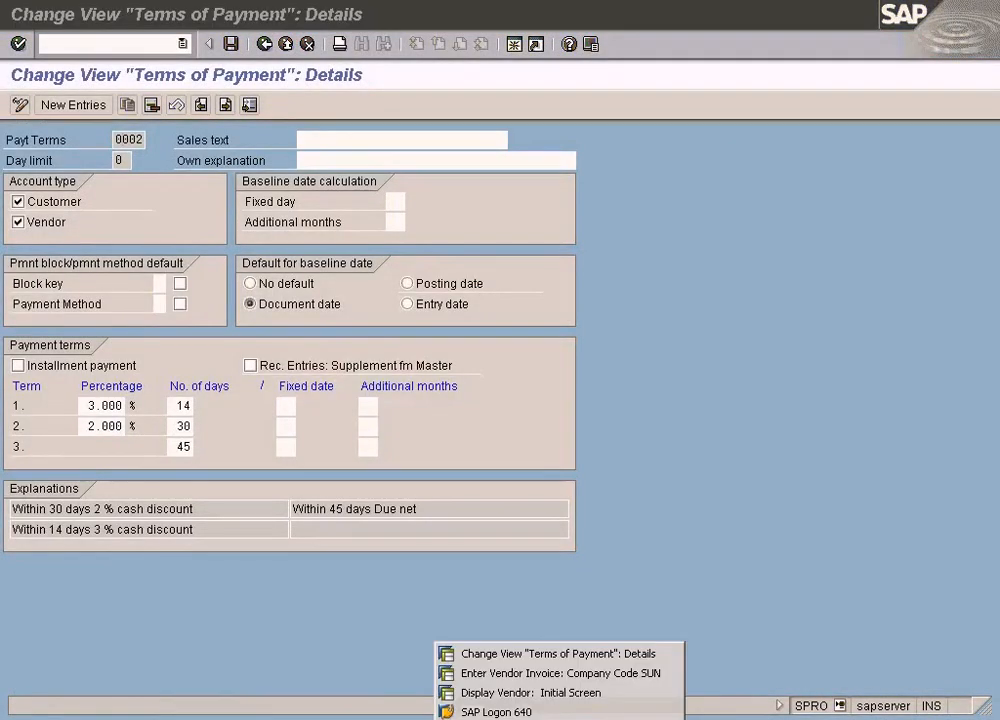
{"action": "left_click", "coordinate": [508, 692]}
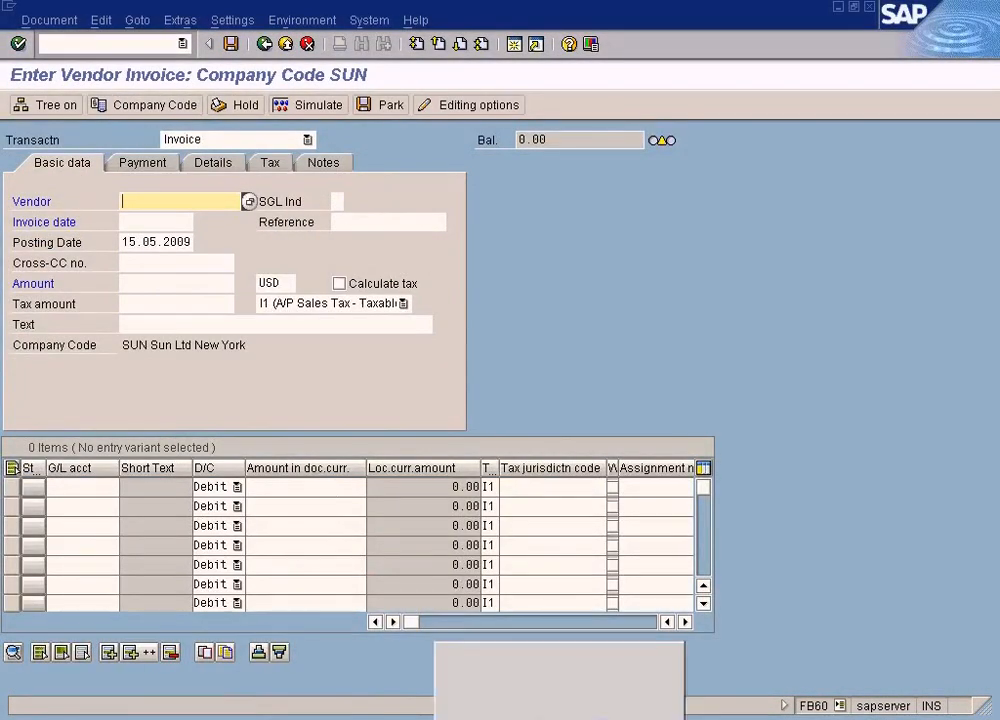
{"action": "left_click", "coordinate": [491, 699]}
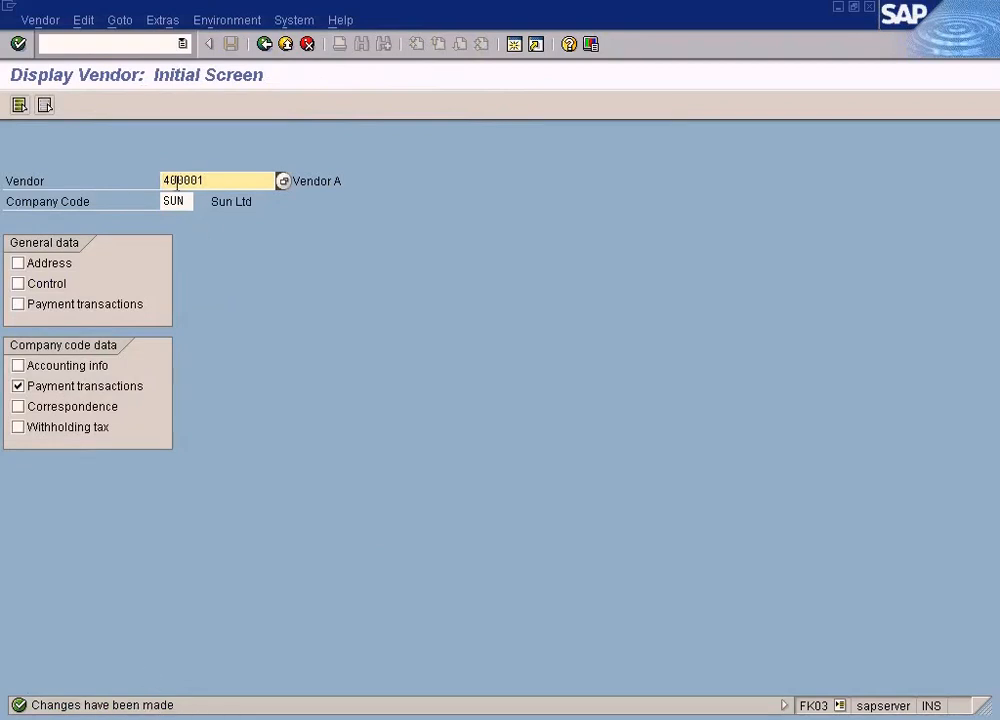
{"action": "key", "text": "Return"}
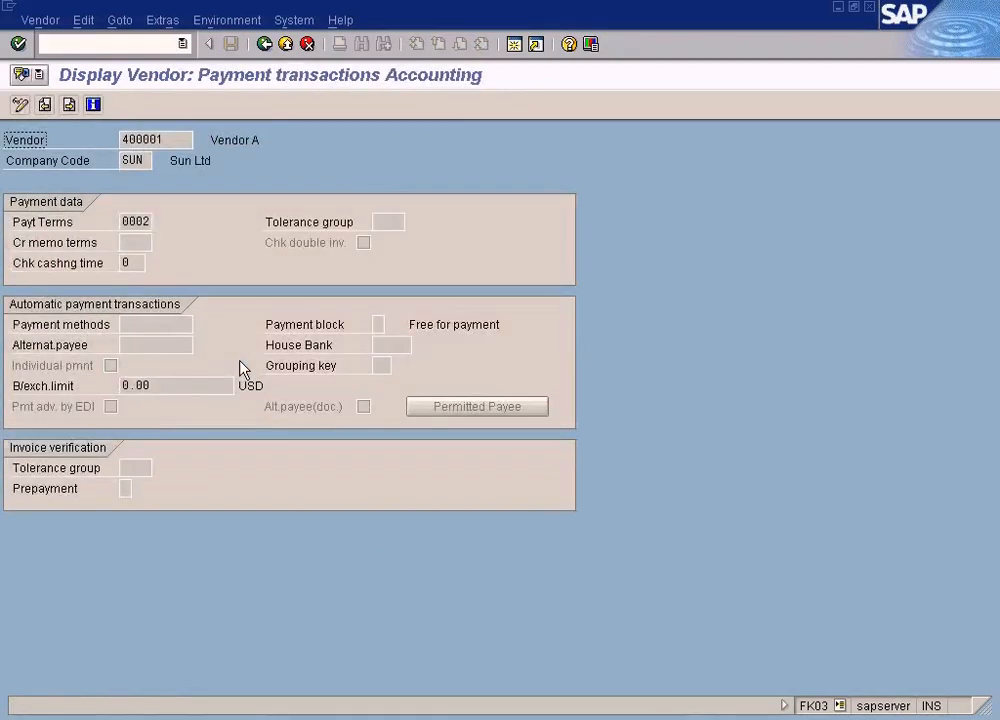
{"action": "double_click", "coordinate": [128, 220]}
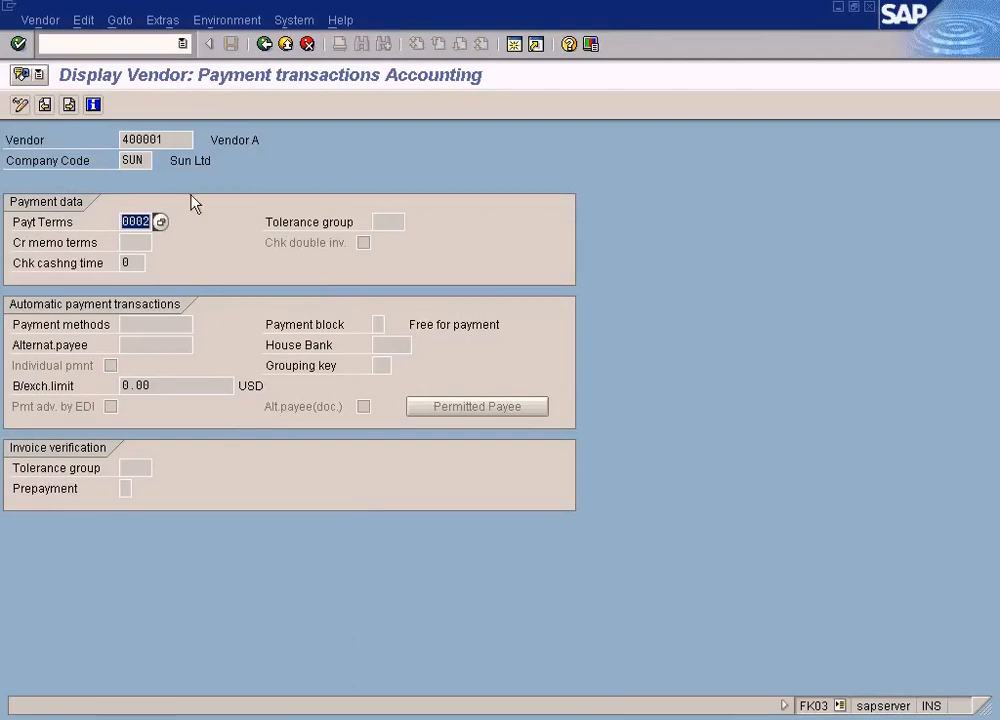
{"action": "left_click", "coordinate": [157, 139]}
{"action": "left_click", "coordinate": [141, 224]}
Step: Switch to the Paint diagram and mark Invoice Due Date, Cash Discounts, Payment Terms and Vendor Master in turn
{"action": "key", "text": "alt+Tab"}
{"action": "left_click_drag", "start_coordinate": [449, 206], "coordinate": [620, 245]}
{"action": "left_click_drag", "start_coordinate": [452, 262], "coordinate": [574, 290]}
{"action": "left_click_drag", "start_coordinate": [338, 156], "coordinate": [481, 193]}
{"action": "left_click_drag", "start_coordinate": [87, 231], "coordinate": [221, 298]}
Step: Switch back to Vendor A's payment transactions in SAP and mark the vendor number
{"action": "left_click", "coordinate": [509, 712]}
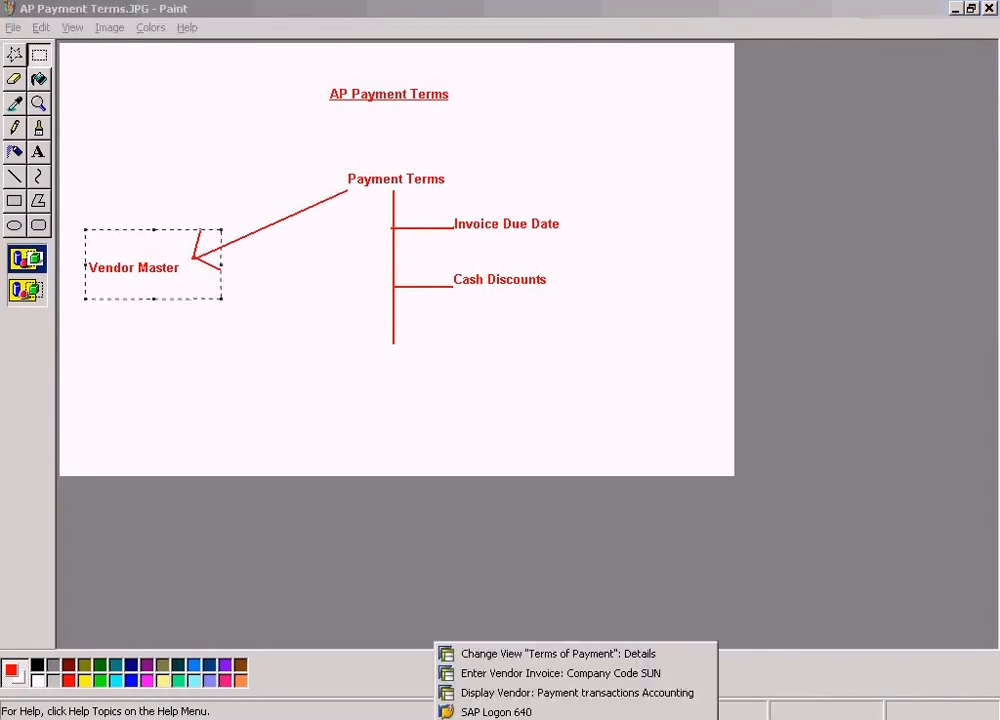
{"action": "left_click", "coordinate": [523, 697]}
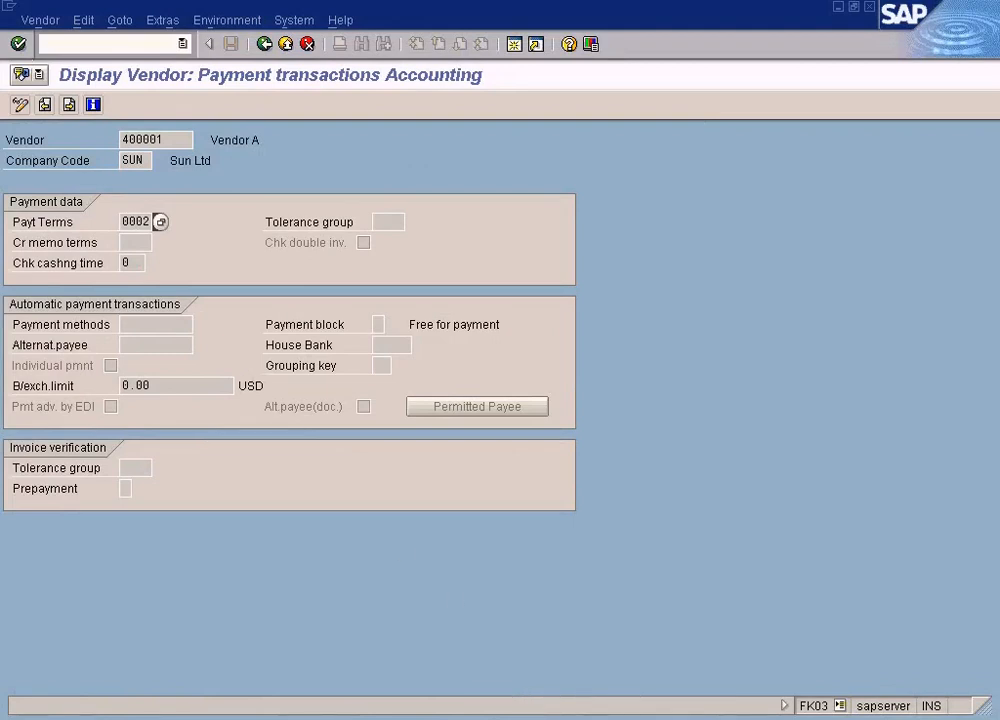
{"action": "double_click", "coordinate": [160, 139]}
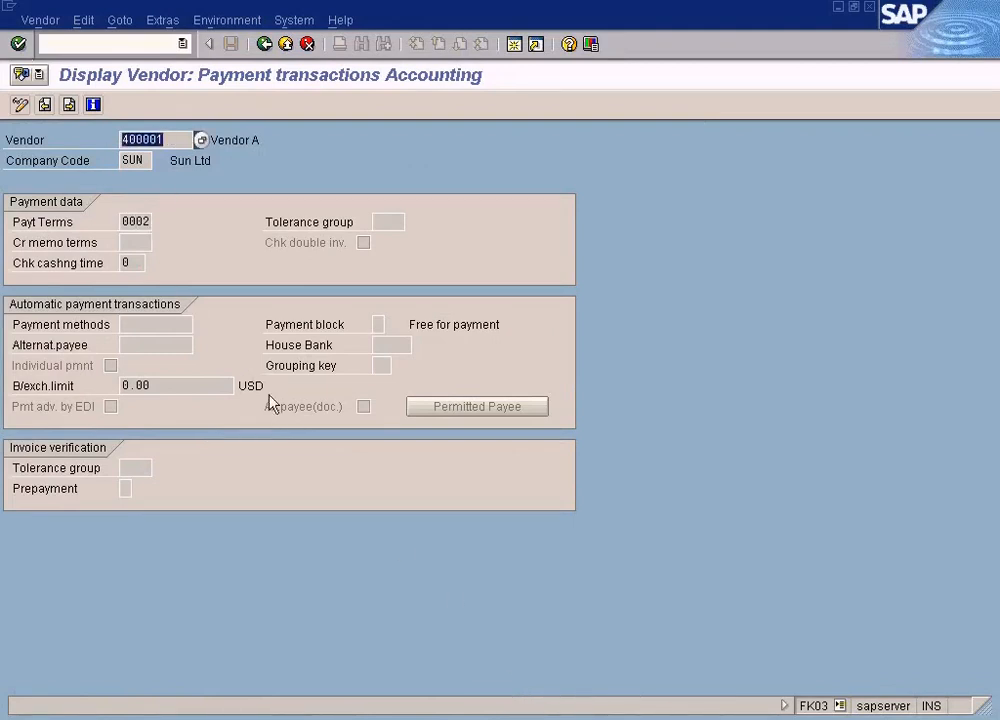
Step: Bring up the details of payment term 0002 and review its net due days and first-term discount percentage and days
{"action": "left_click", "coordinate": [538, 712]}
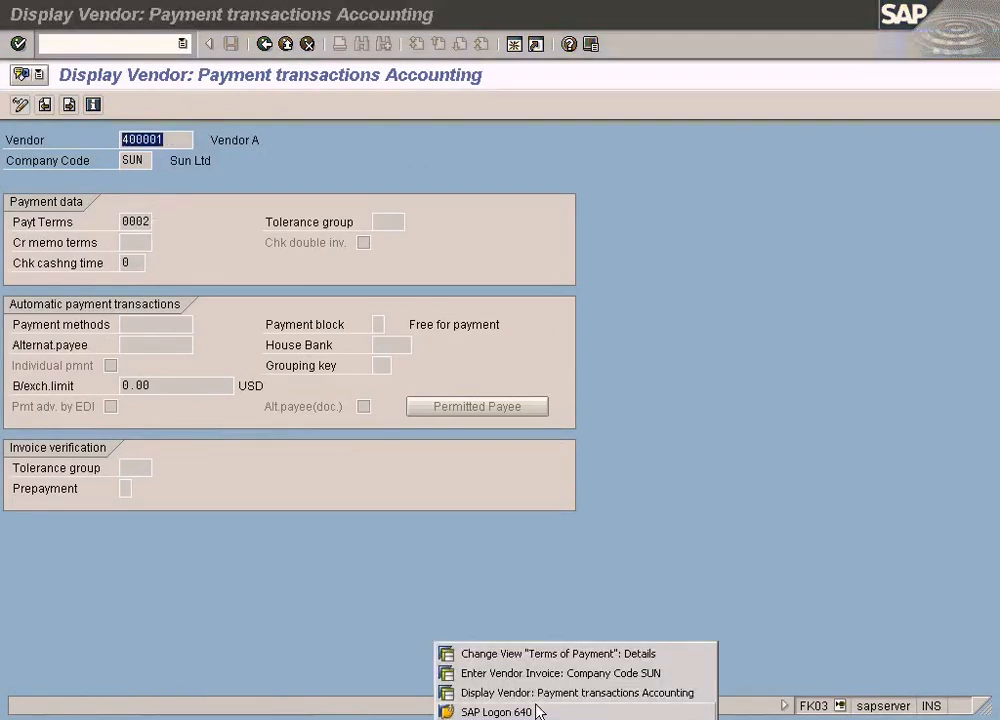
{"action": "left_click", "coordinate": [540, 653]}
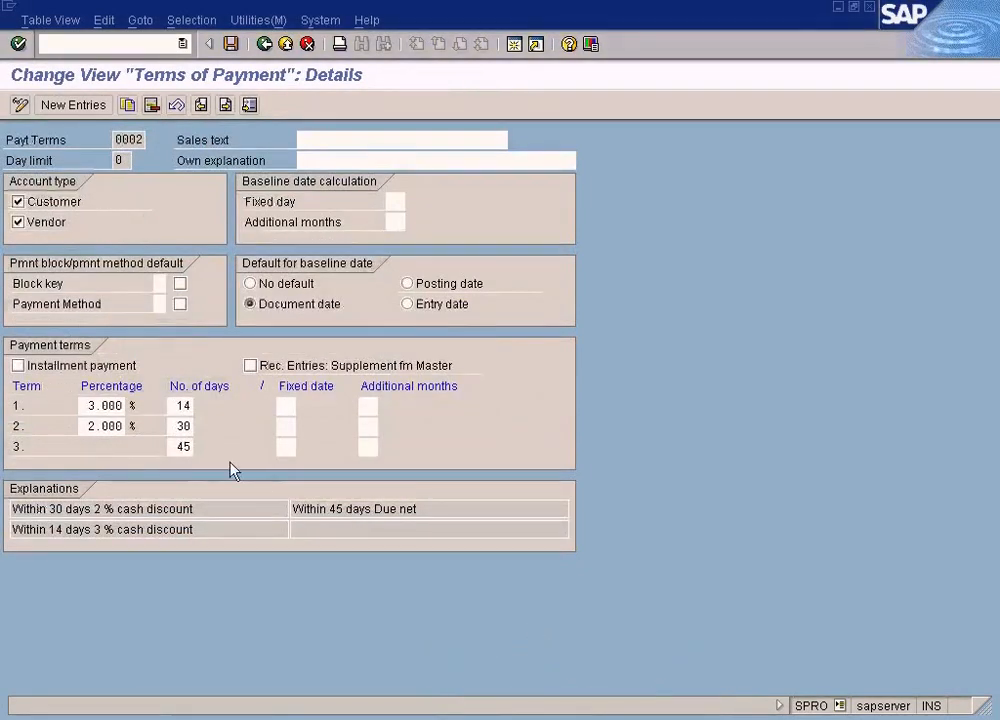
{"action": "double_click", "coordinate": [180, 448]}
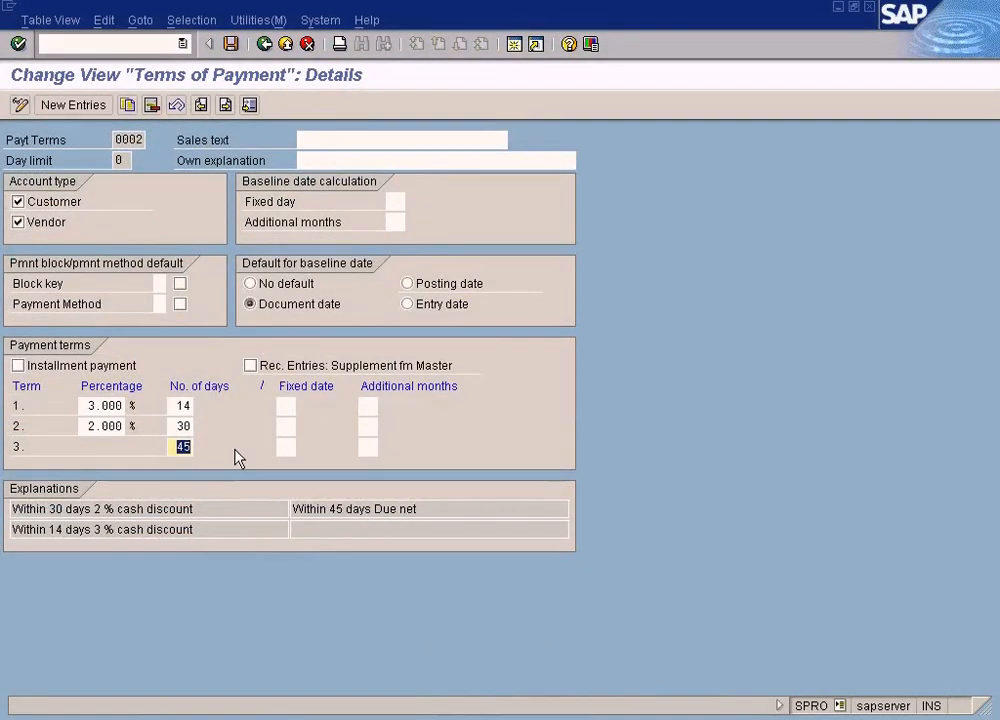
{"action": "double_click", "coordinate": [92, 406]}
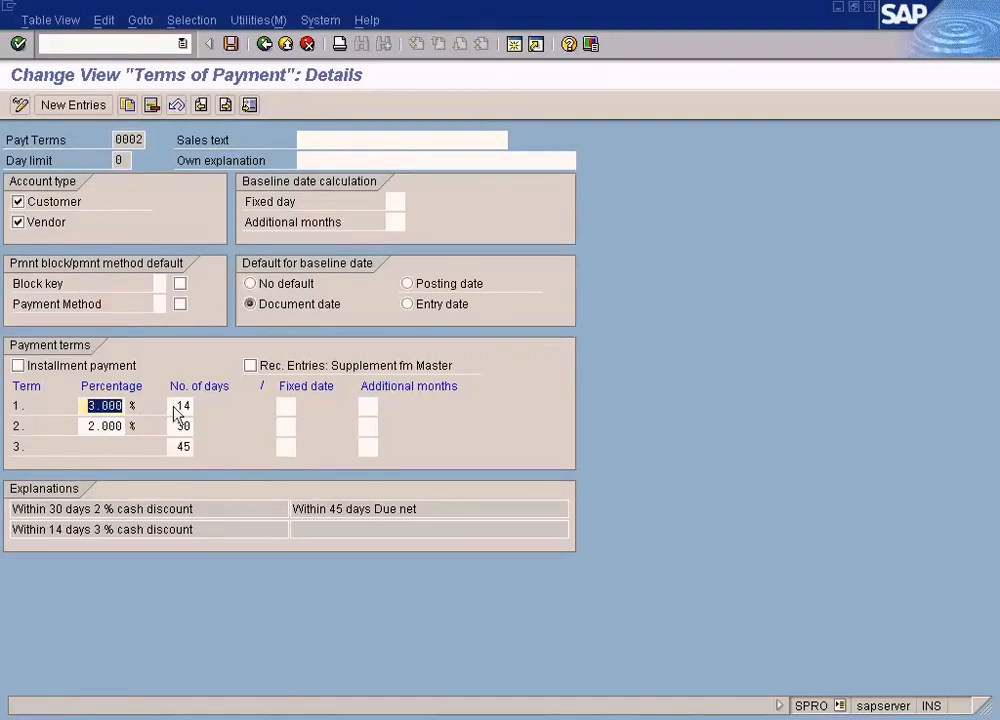
{"action": "double_click", "coordinate": [180, 405]}
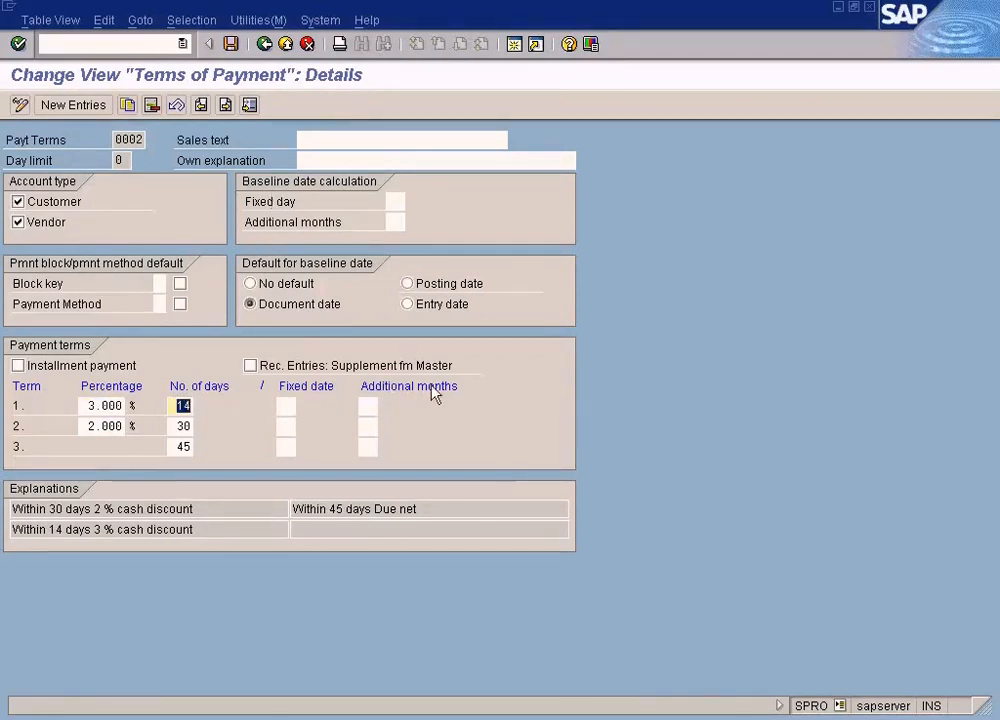
Step: Switch to SAP Training2.doc in Word and highlight the Posting Cash Discounts Received line in the Accounts Payable list
{"action": "left_click", "coordinate": [372, 719]}
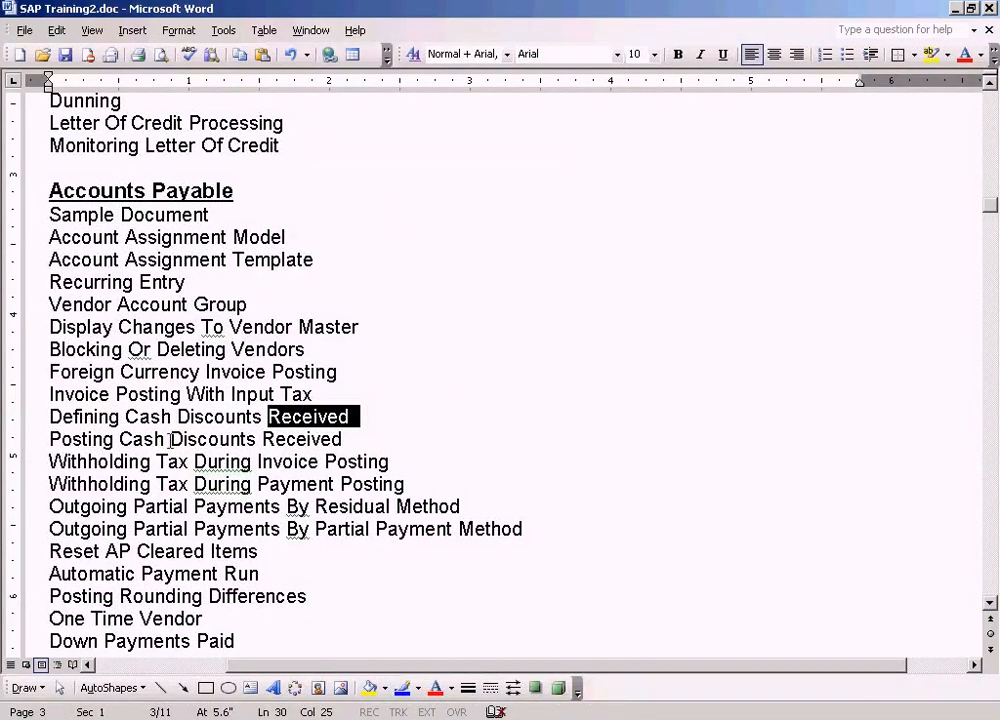
{"action": "left_click", "coordinate": [158, 439]}
{"action": "left_click_drag", "start_coordinate": [347, 439], "coordinate": [58, 434]}
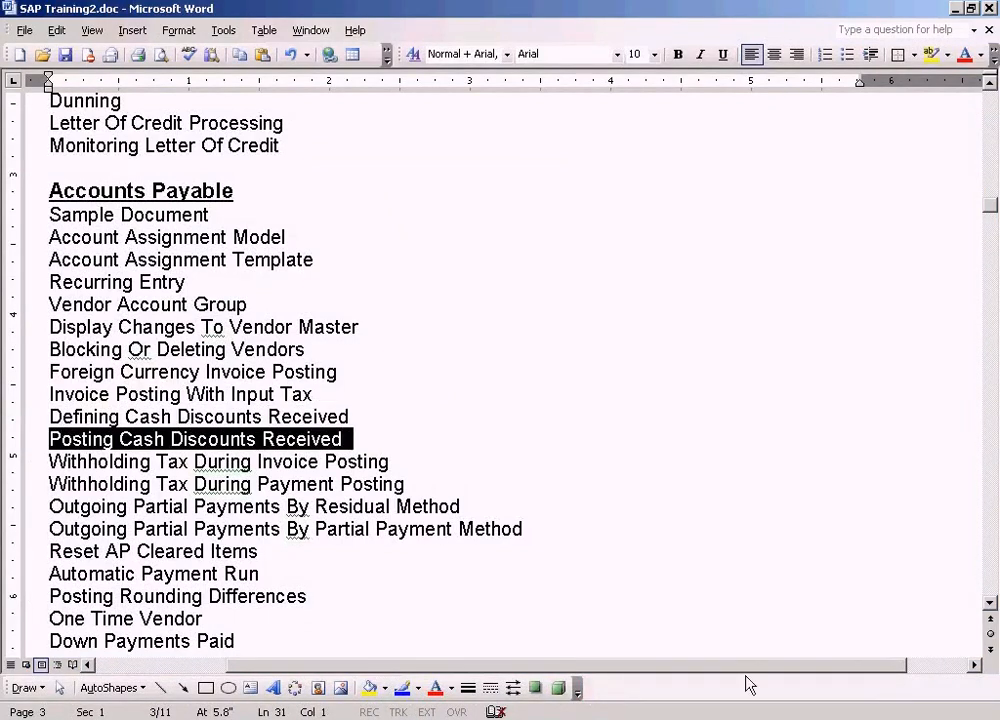
{"action": "left_click", "coordinate": [520, 719]}
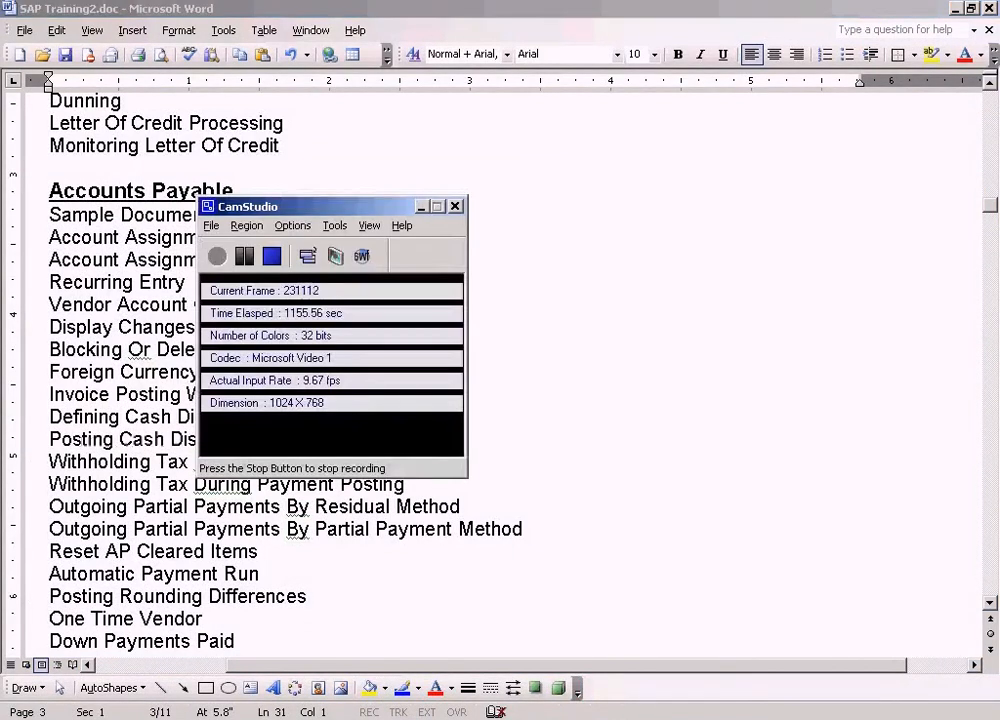
{"action": "left_click", "coordinate": [273, 258]}
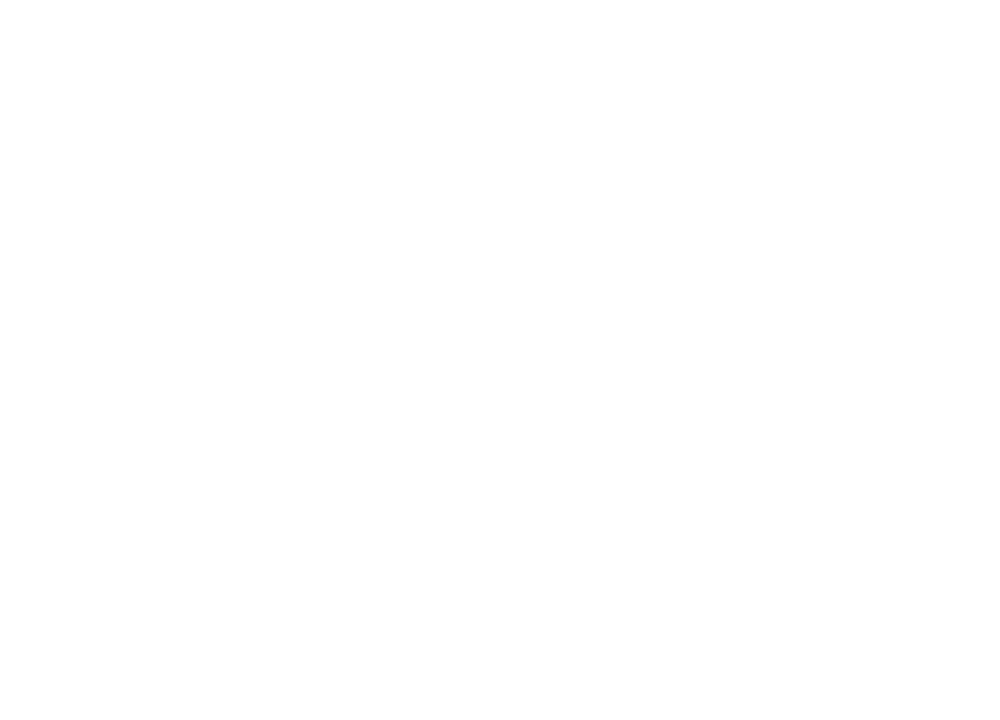